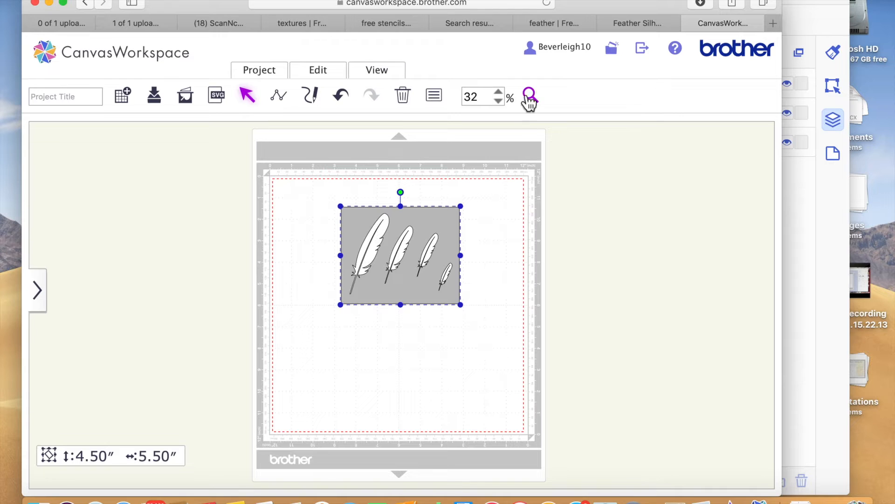
# Step: Move the four-feather stencil off the cutting mat into the blank area beside it
pyautogui.click(422, 258)
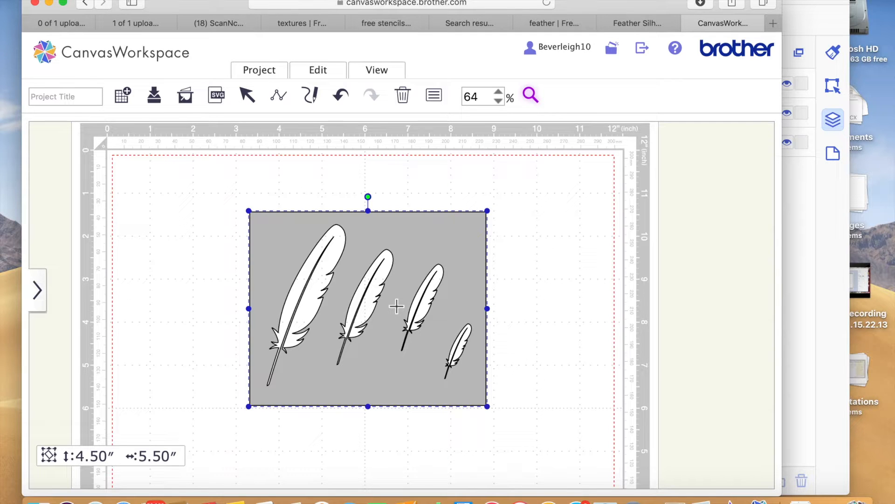
pyautogui.click(63, 3)
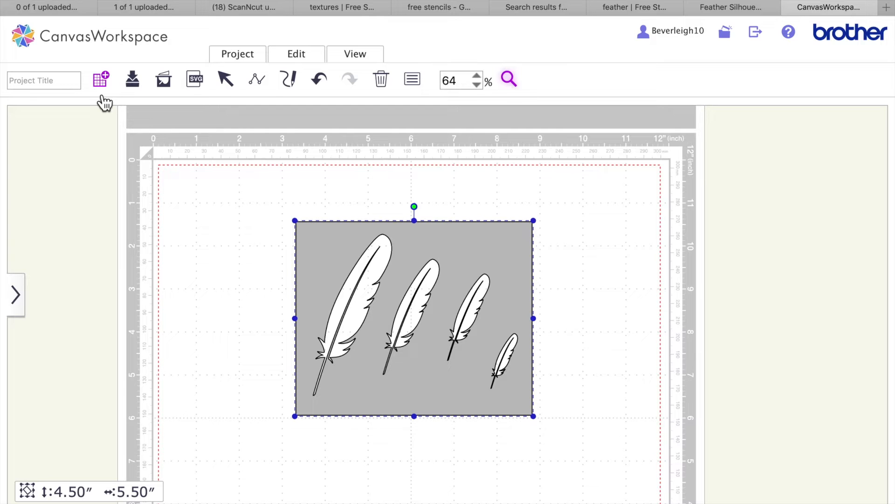
pyautogui.moveTo(337, 252); pyautogui.dragTo(648, 191)
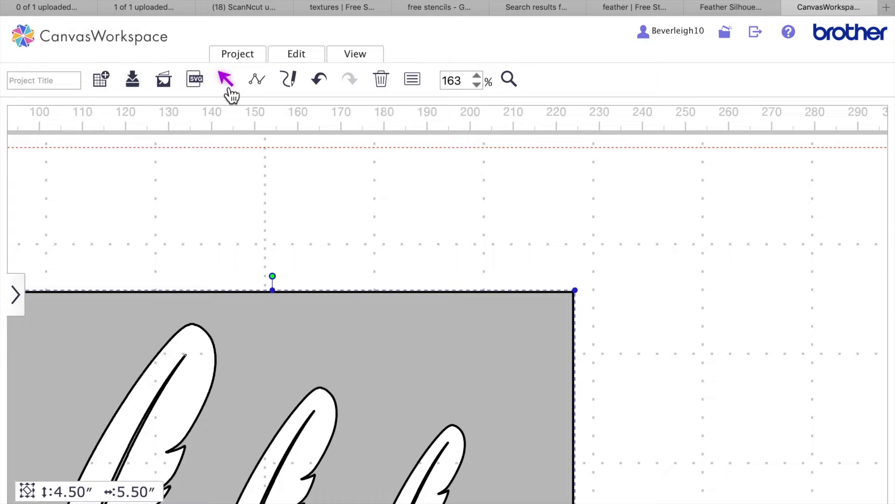
pyautogui.click(477, 85)
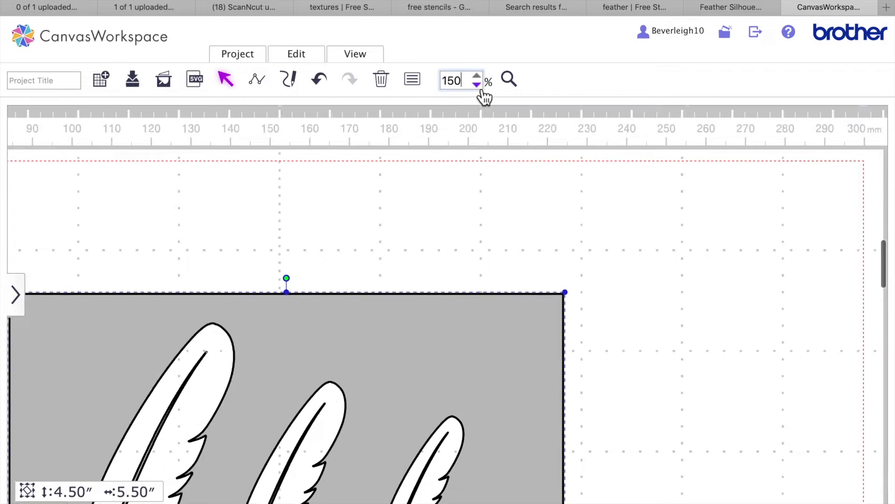
pyautogui.click(477, 85)
pyautogui.click(477, 85)
pyautogui.scroll(-3, 474, 379)
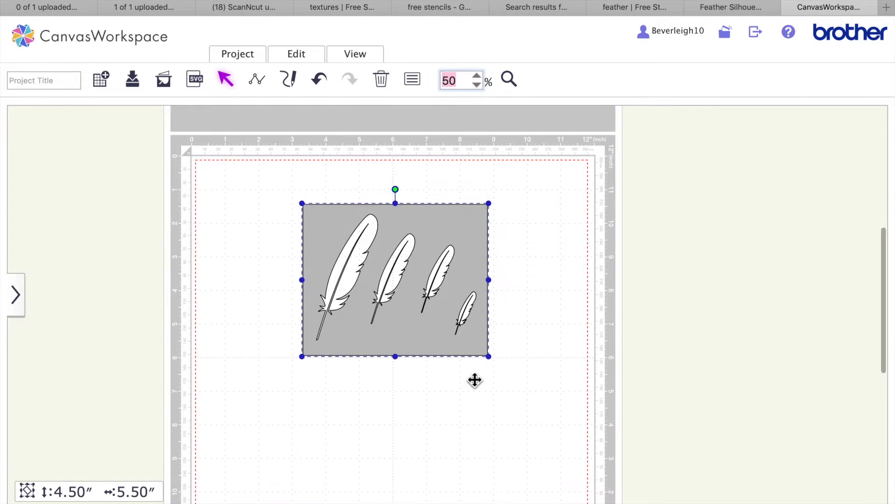
pyautogui.moveTo(419, 249); pyautogui.dragTo(742, 203)
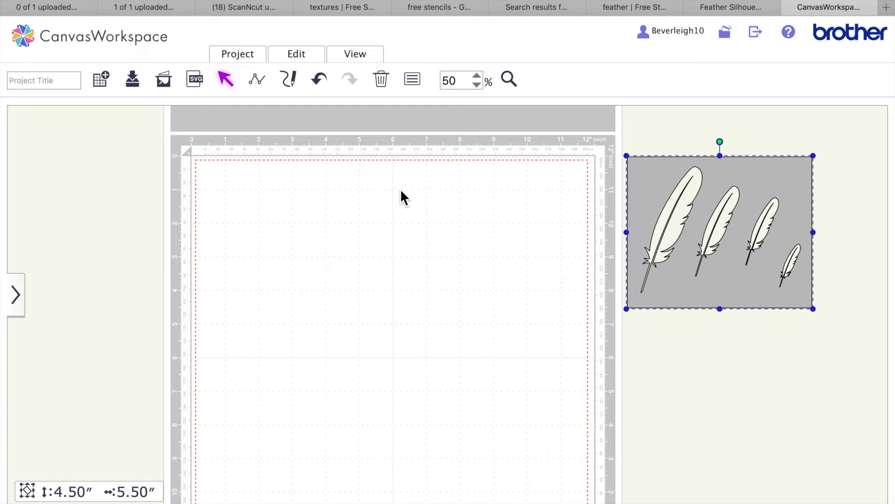
pyautogui.scroll(-2, 400, 191)
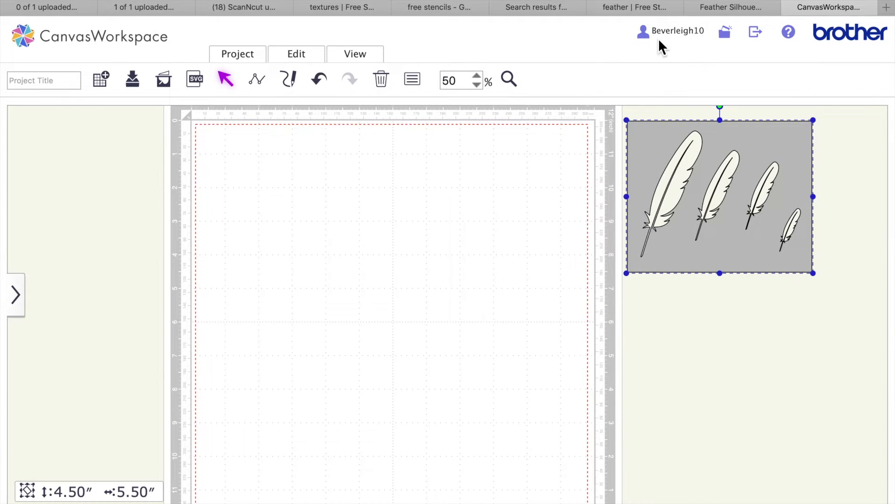
# Step: Browse the open Free Stencil Gallery and Openclipart pages for possible feather designs
pyautogui.click(630, 9)
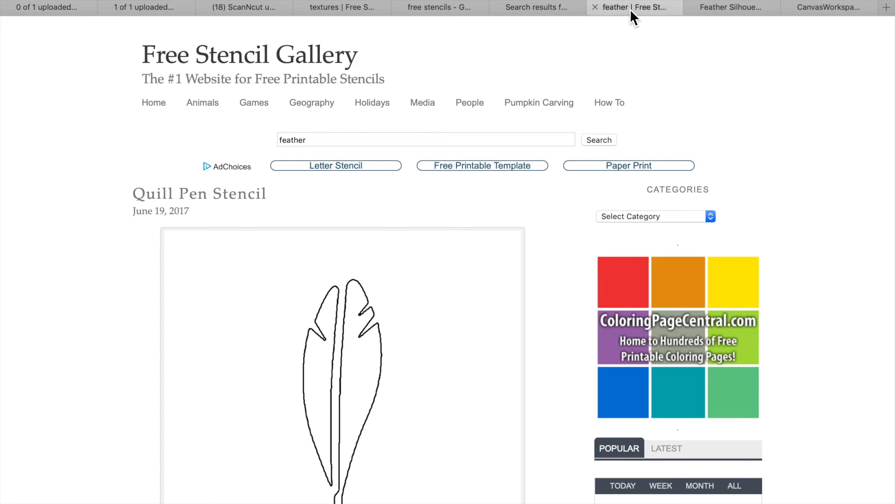
pyautogui.scroll(-5, 558, 54)
pyautogui.scroll(4, 555, 55)
pyautogui.scroll(-1, 557, 57)
pyautogui.scroll(2, 558, 57)
pyautogui.scroll(-1, 558, 56)
pyautogui.scroll(-1, 558, 63)
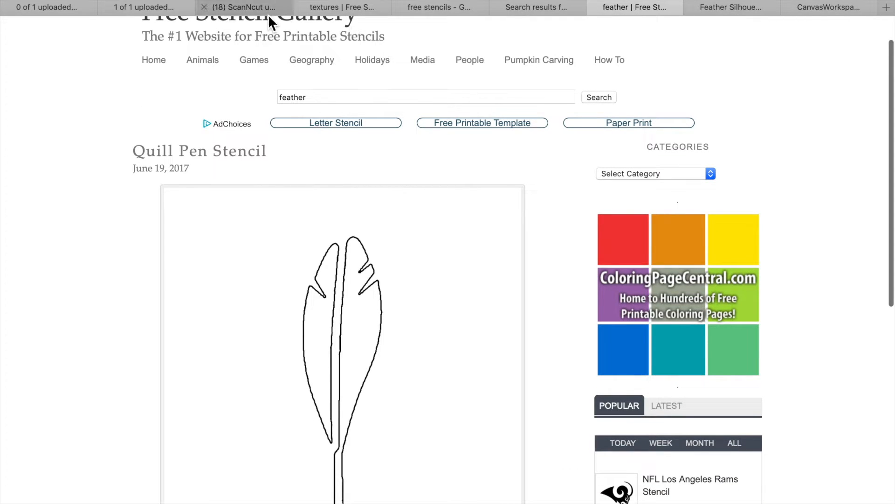
pyautogui.click(533, 7)
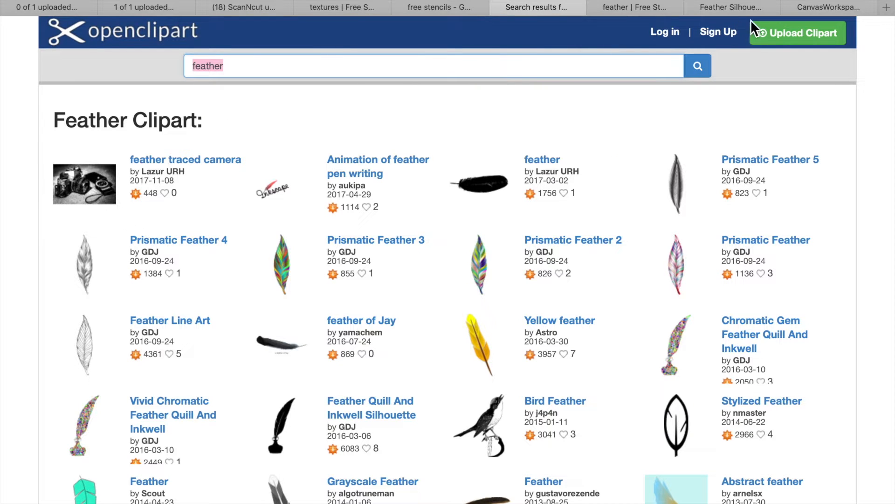
pyautogui.click(352, 8)
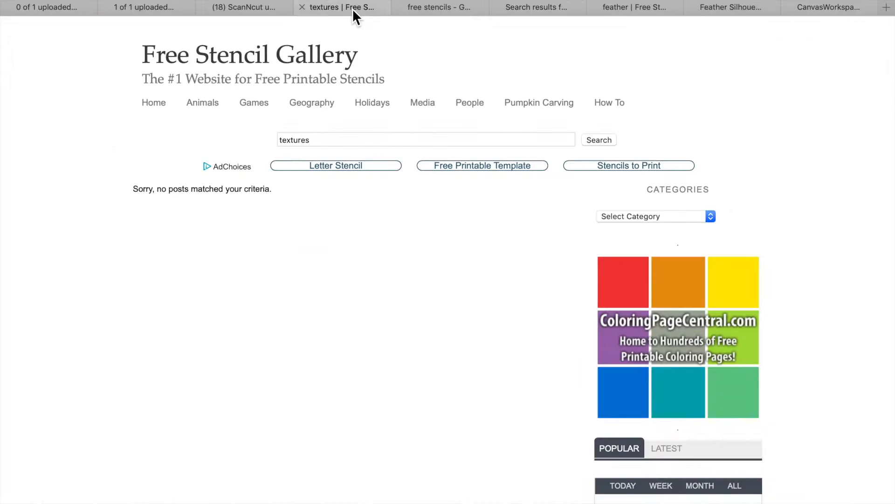
pyautogui.click(264, 11)
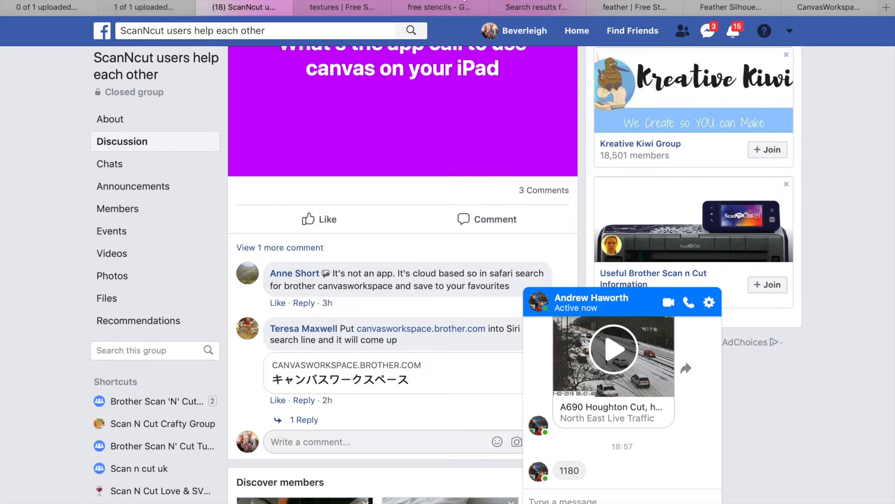
pyautogui.click(646, 7)
# Step: Download the feather silhouette from the open Pixabay page as an SVG vector graphic
pyautogui.click(726, 8)
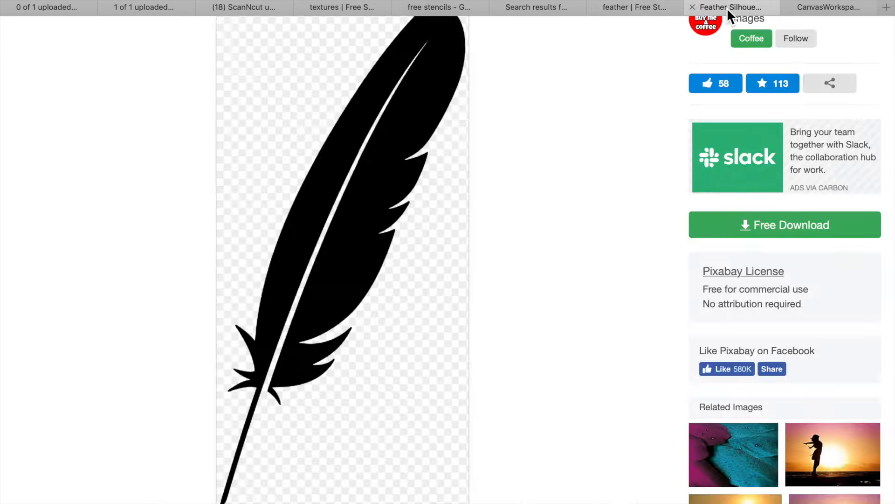
pyautogui.scroll(-4, 478, 162)
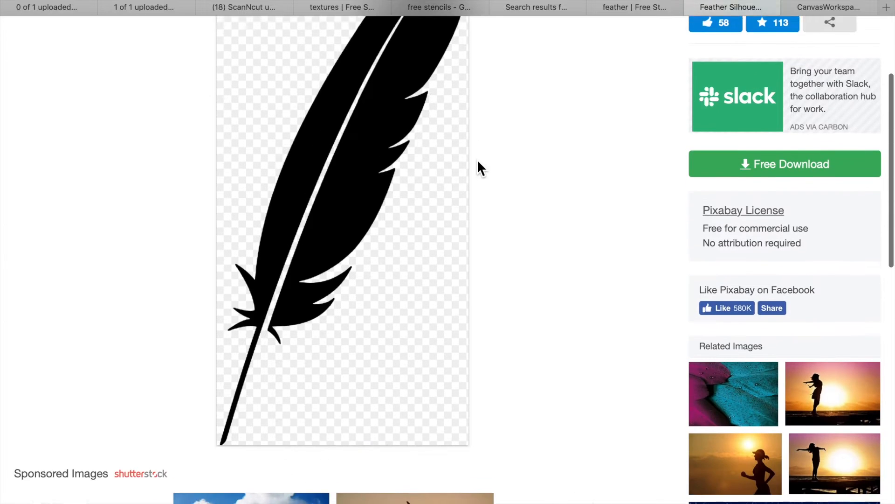
pyautogui.scroll(5, 478, 162)
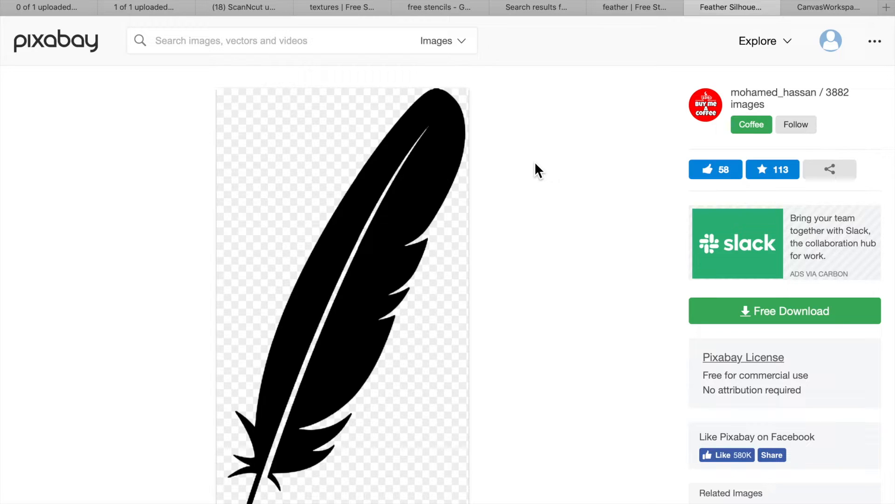
pyautogui.scroll(-3, 420, 243)
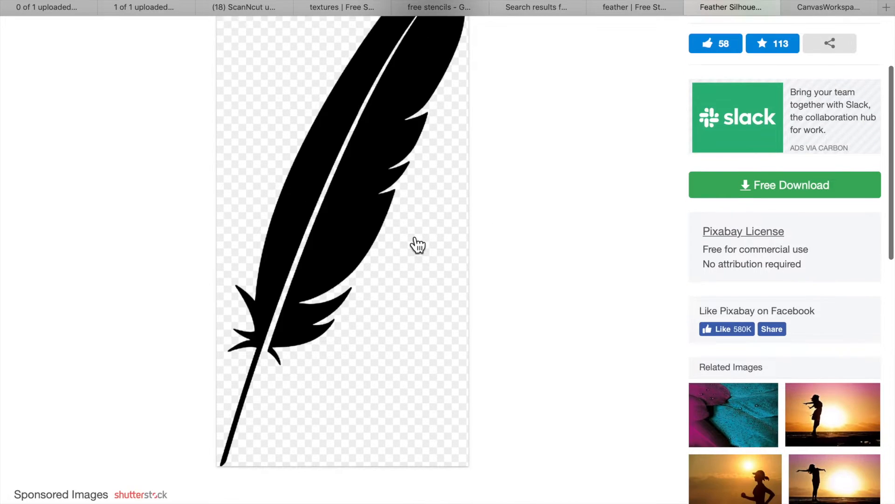
pyautogui.scroll(2, 416, 244)
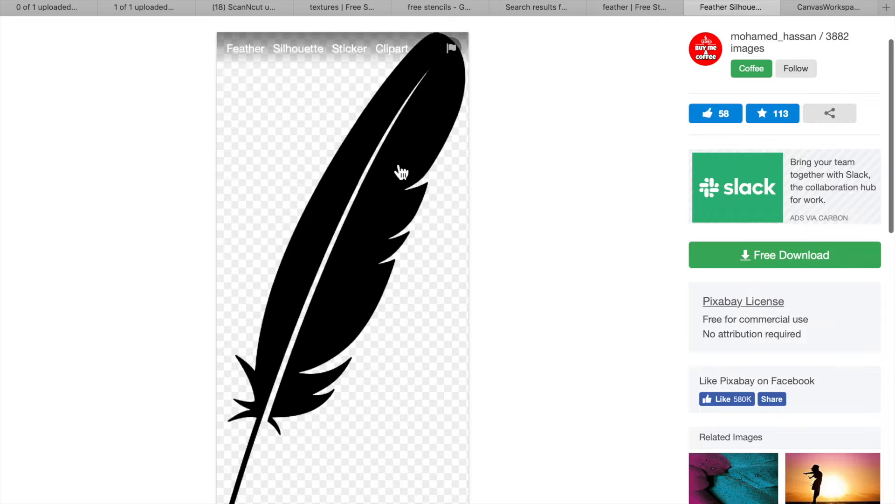
pyautogui.click(768, 255)
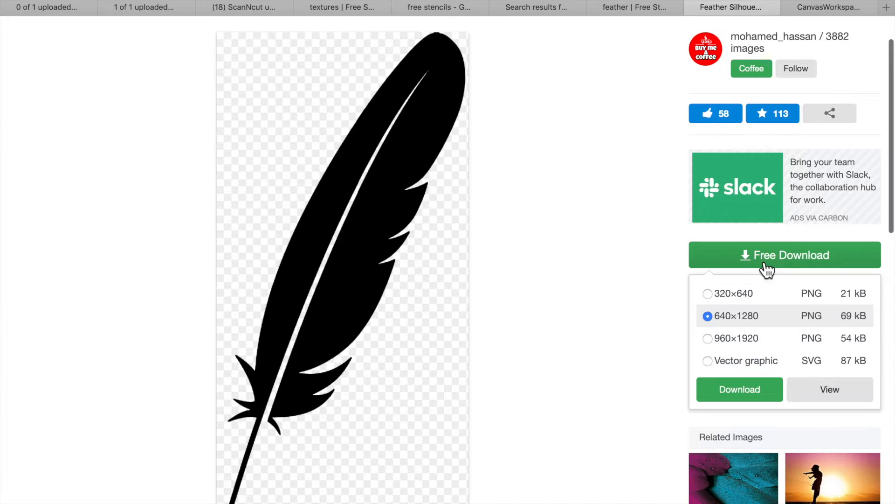
pyautogui.scroll(2, 630, 308)
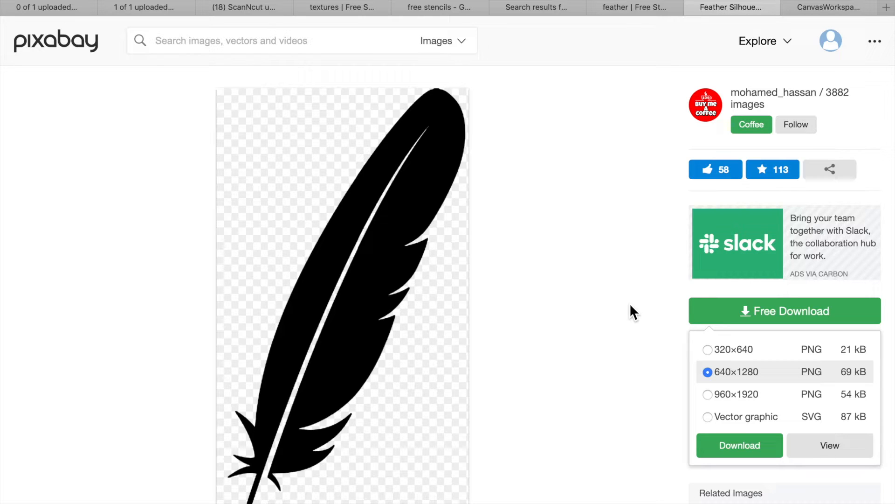
pyautogui.scroll(-4, 630, 307)
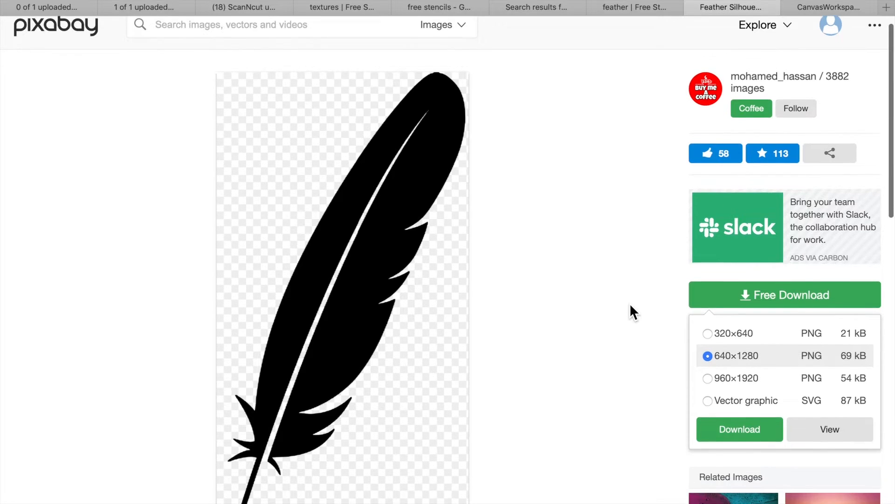
pyautogui.scroll(-2, 630, 303)
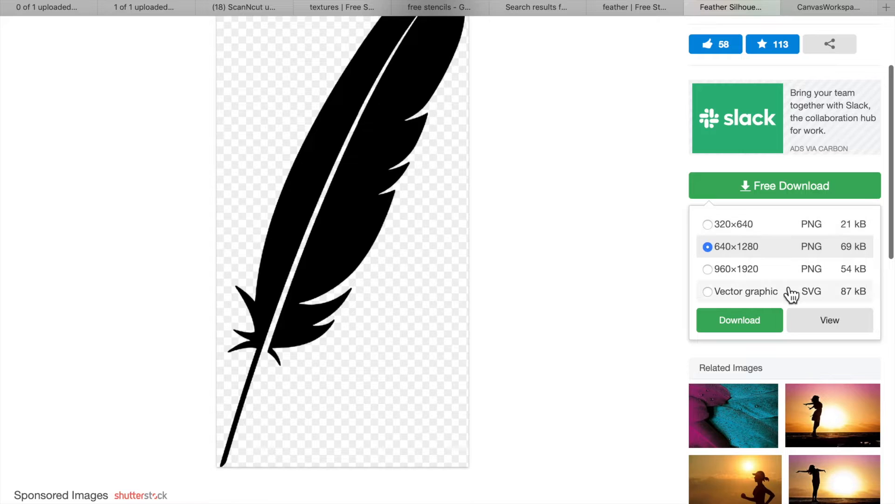
pyautogui.click(748, 298)
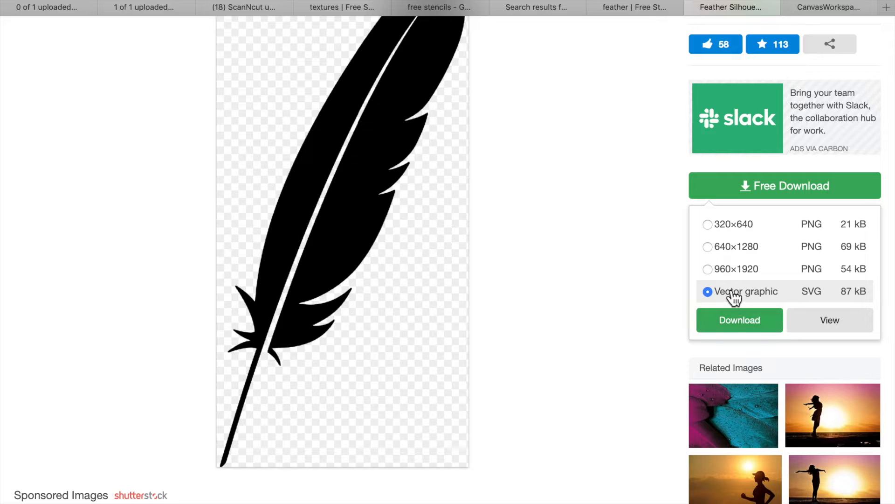
pyautogui.click(736, 327)
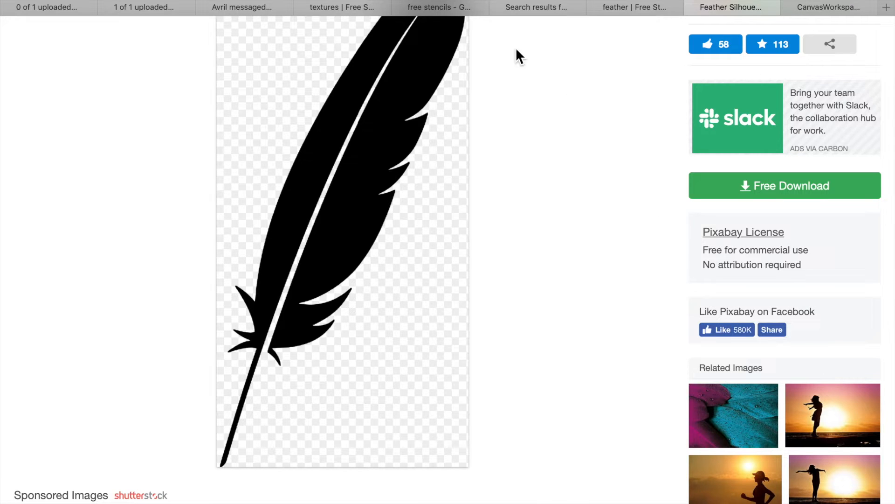
# Step: Switch to CanvasWorkspace and import feather-2781343.svg from the Downloads folder onto the cutting mat
pyautogui.click(824, 7)
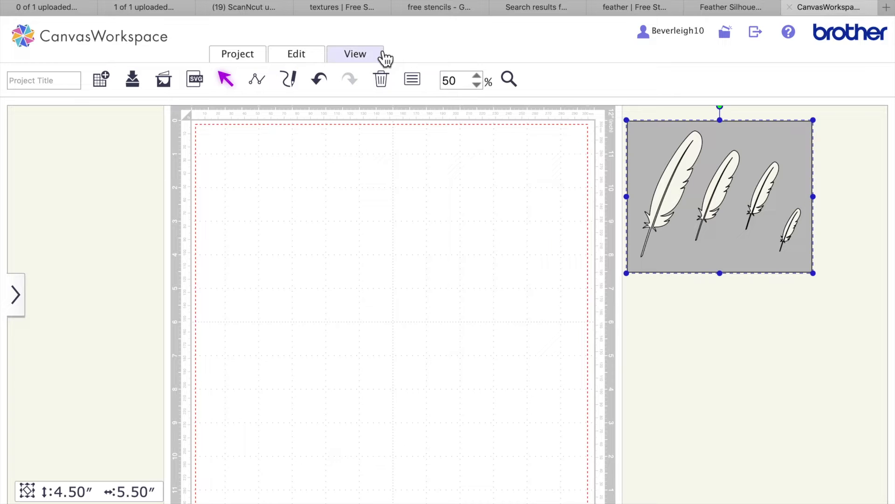
pyautogui.scroll(-2, 253, 140)
pyautogui.scroll(1, 254, 140)
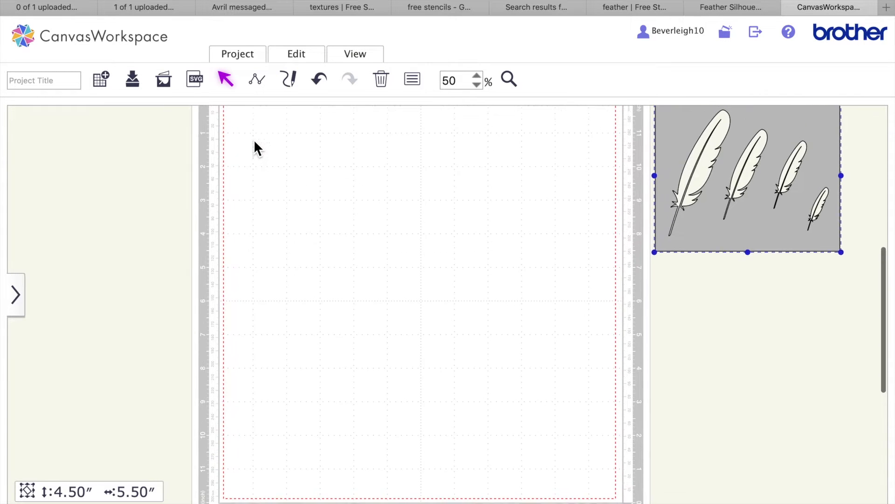
pyautogui.click(201, 87)
pyautogui.click(342, 255)
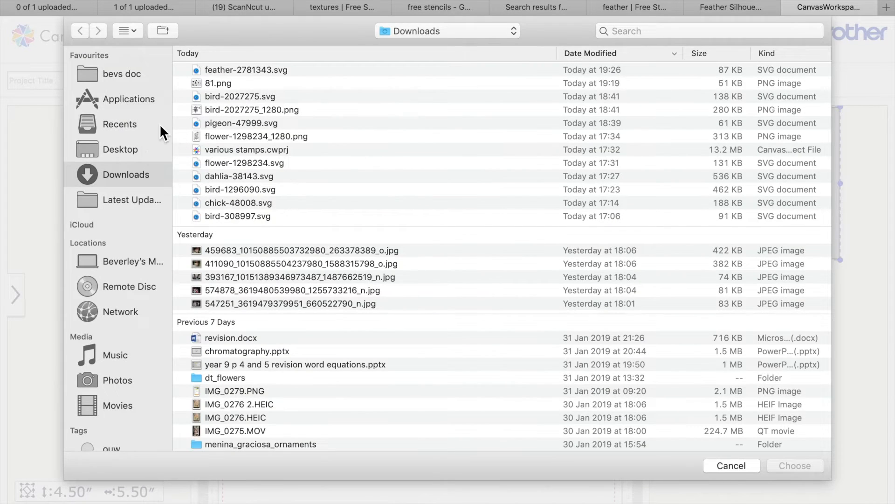
pyautogui.click(250, 70)
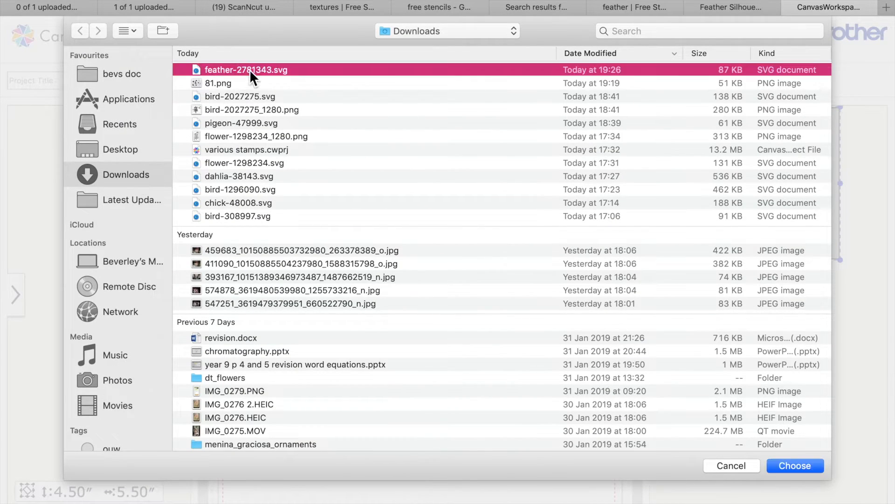
pyautogui.click(791, 462)
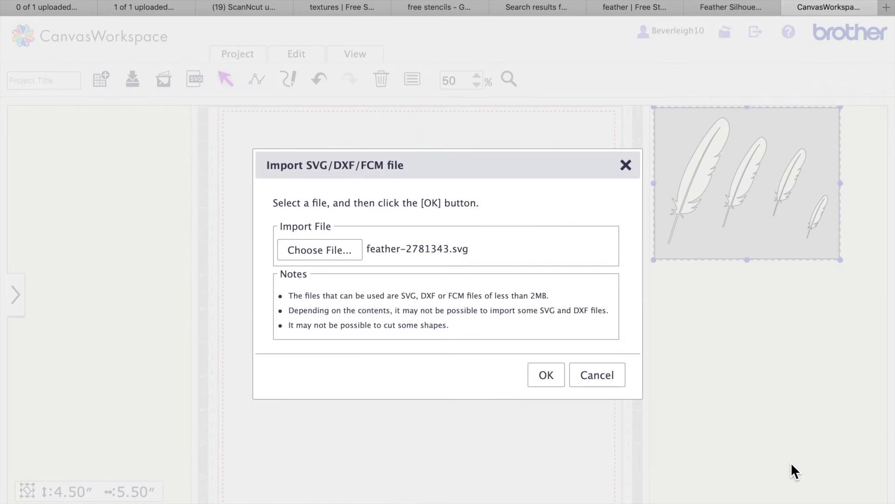
pyautogui.click(556, 377)
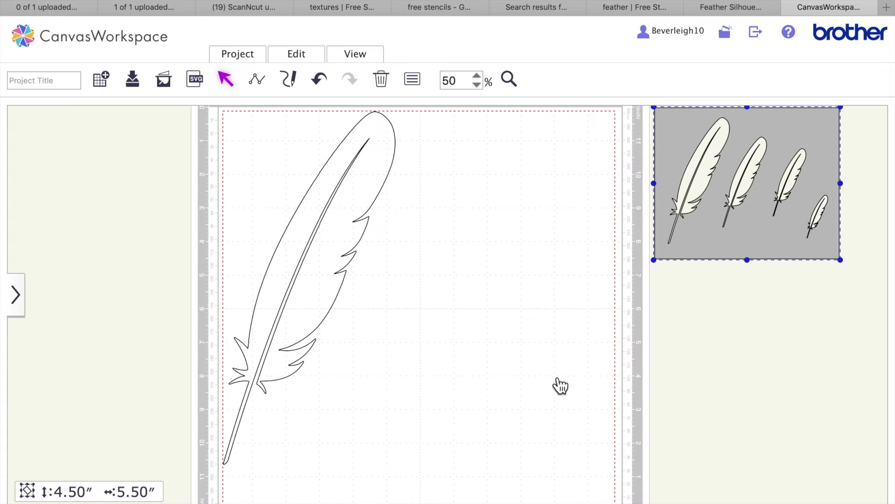
# Step: Fill the imported feather outline with black
pyautogui.click(319, 272)
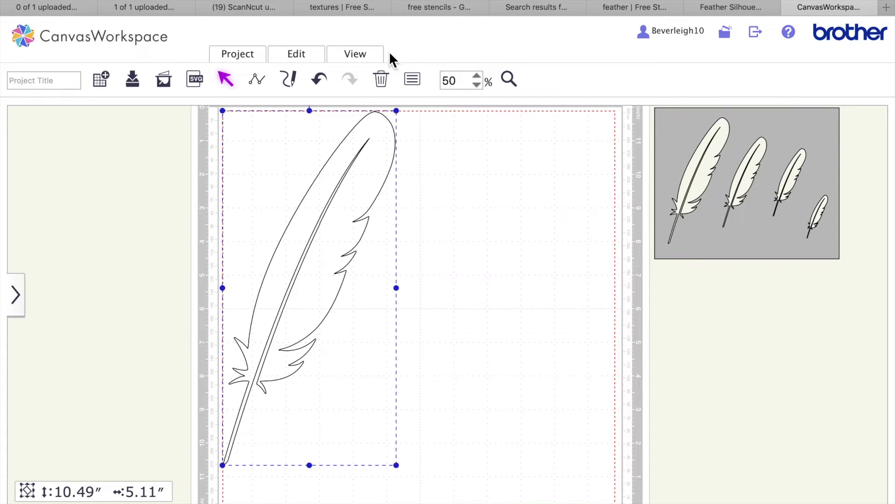
pyautogui.click(411, 79)
pyautogui.click(331, 260)
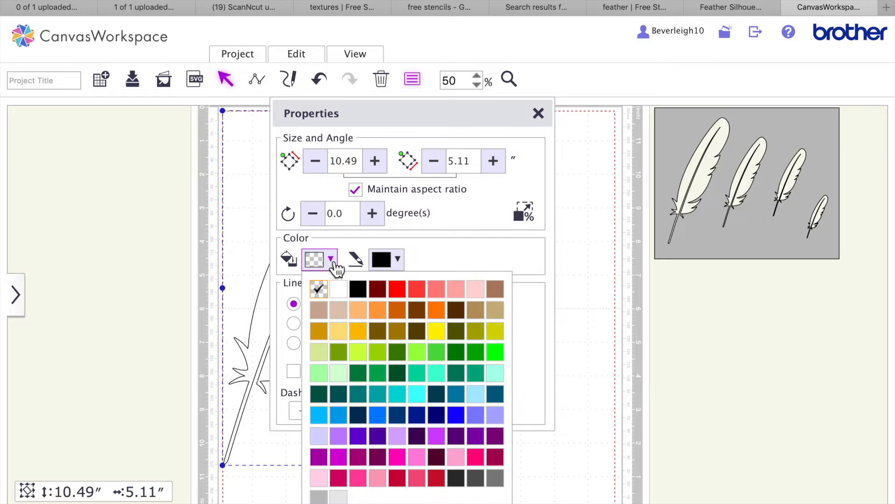
pyautogui.click(357, 288)
pyautogui.click(539, 114)
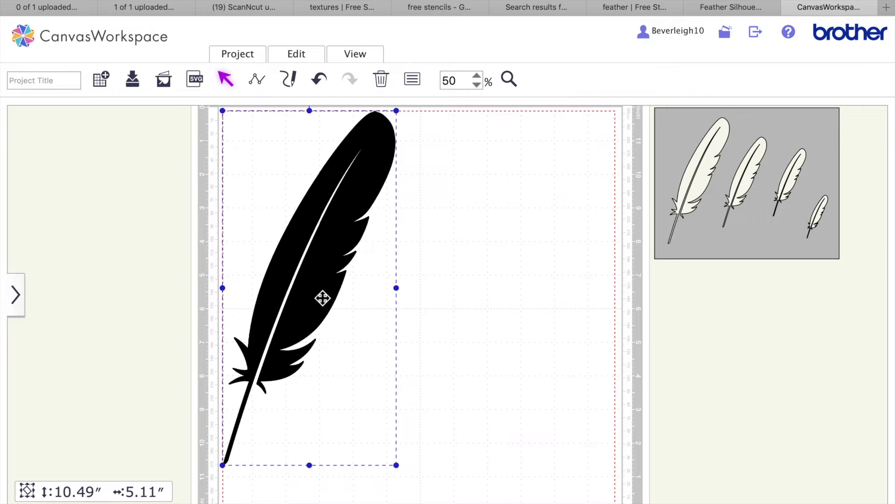
# Step: Shrink the black feather to about 3.87″ by 1.88″ and place it over the largest feather in the stencil
pyautogui.moveTo(322, 297); pyautogui.dragTo(415, 323)
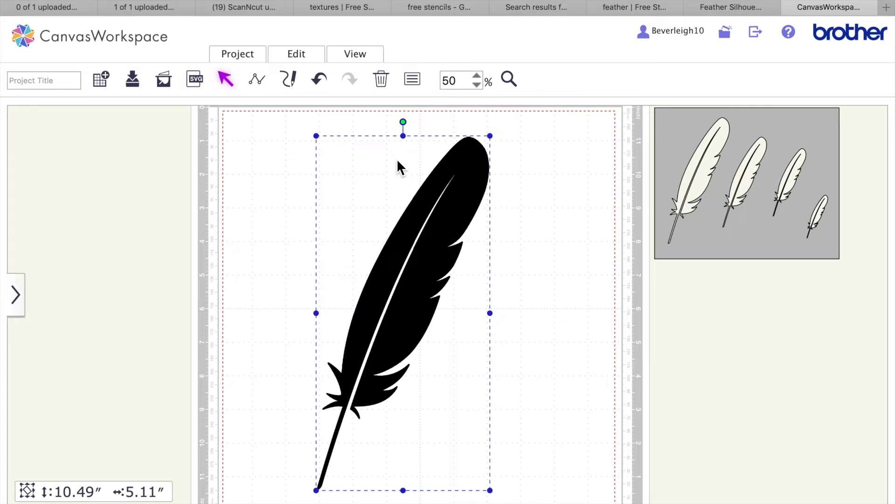
pyautogui.moveTo(316, 136); pyautogui.dragTo(440, 250)
pyautogui.moveTo(473, 407); pyautogui.dragTo(711, 150)
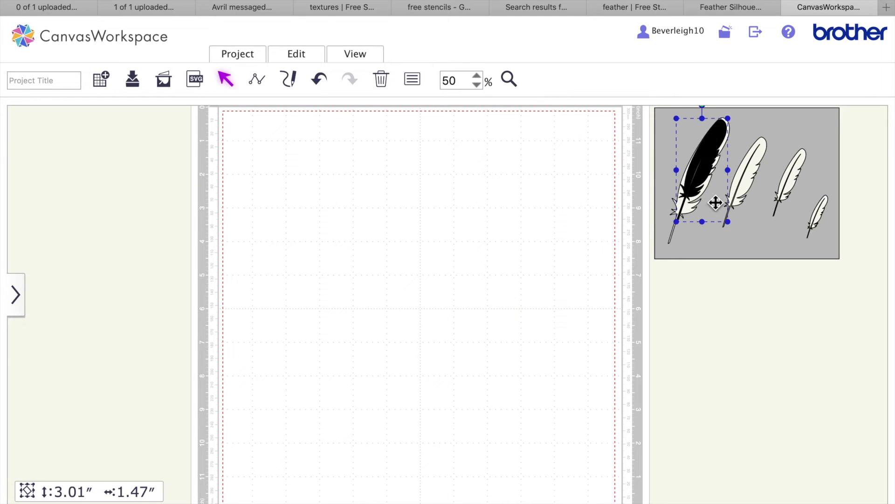
pyautogui.moveTo(677, 222); pyautogui.dragTo(662, 250)
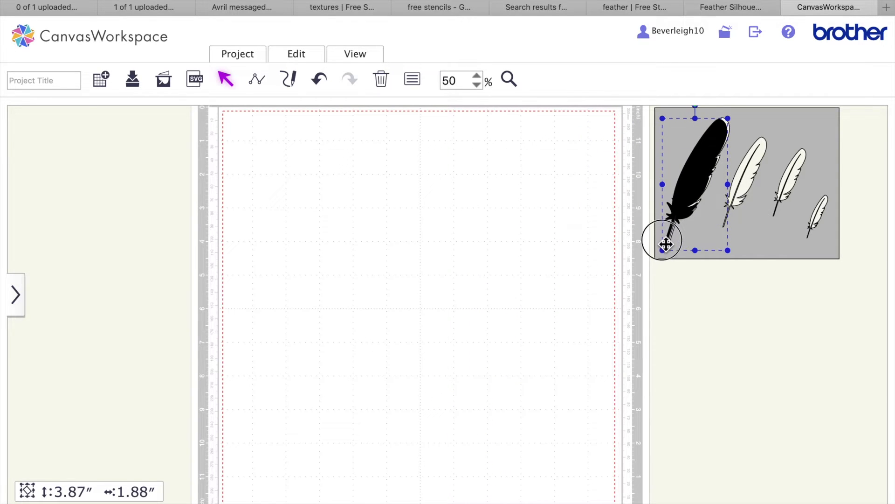
# Step: Move the black feather onto the mat and place a copy beside it, shrunk to about 2.97″ by 1.45″
pyautogui.moveTo(698, 196); pyautogui.dragTo(336, 215)
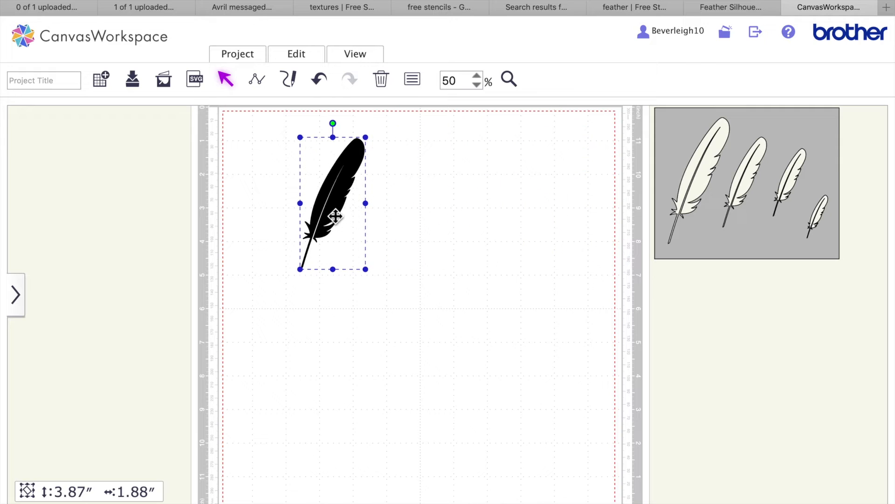
pyautogui.press('super+v')
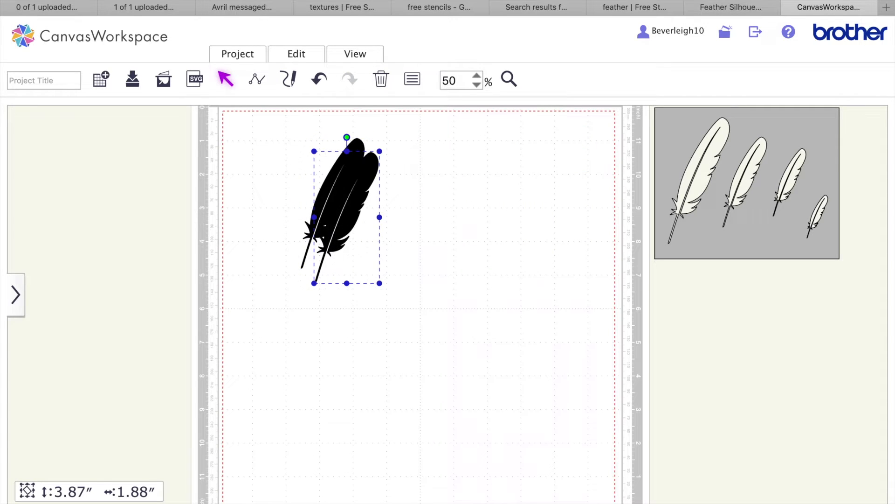
pyautogui.moveTo(352, 201); pyautogui.dragTo(402, 198)
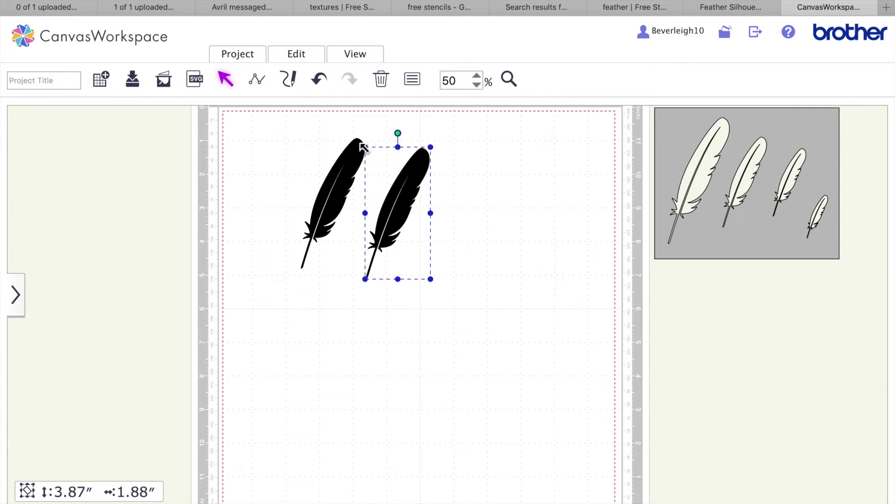
pyautogui.moveTo(367, 147); pyautogui.dragTo(383, 155)
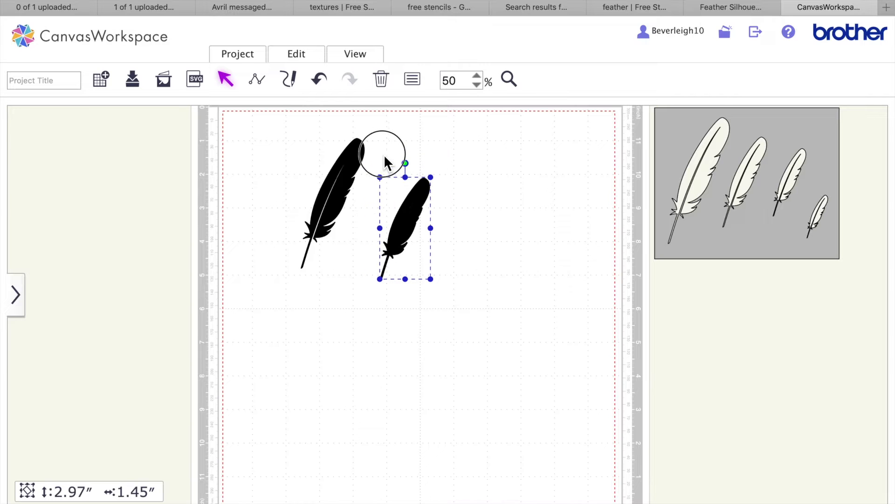
pyautogui.click(448, 313)
pyautogui.moveTo(412, 216); pyautogui.dragTo(395, 205)
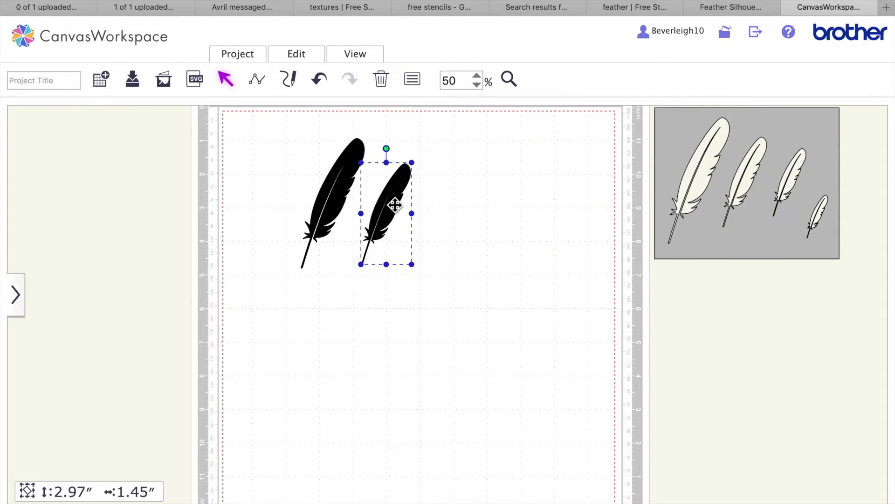
pyautogui.click(394, 332)
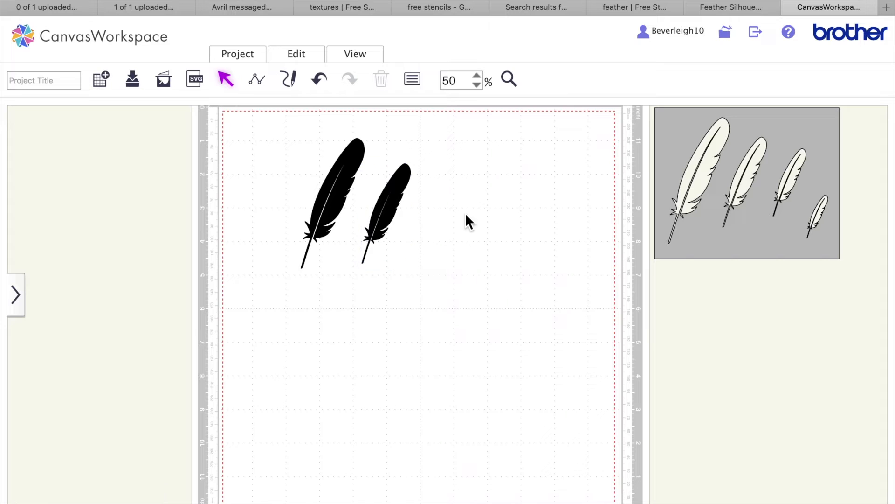
# Step: Duplicate the second feather, shrink the copy to about 1.94″ by 0.95″ and place it as the third in the row
pyautogui.click(393, 211)
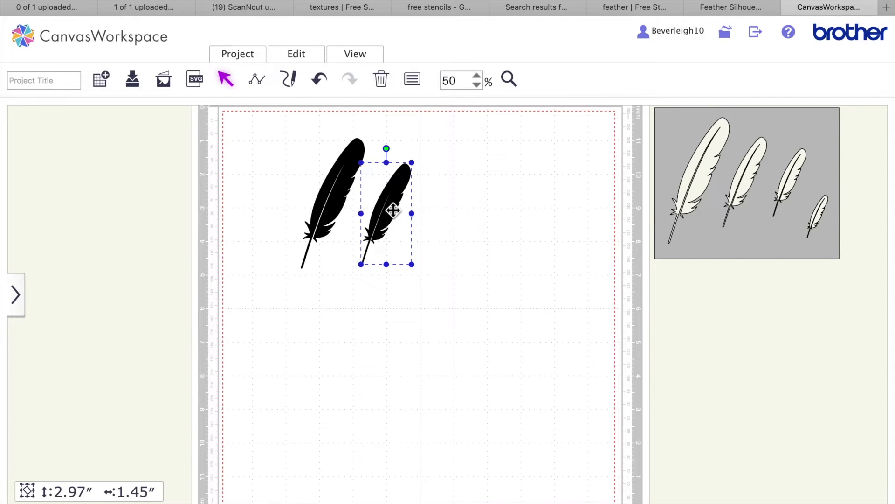
pyautogui.hotkey('ctrl', 'c')
pyautogui.hotkey('ctrl', 'v')
pyautogui.moveTo(410, 210); pyautogui.dragTo(454, 205)
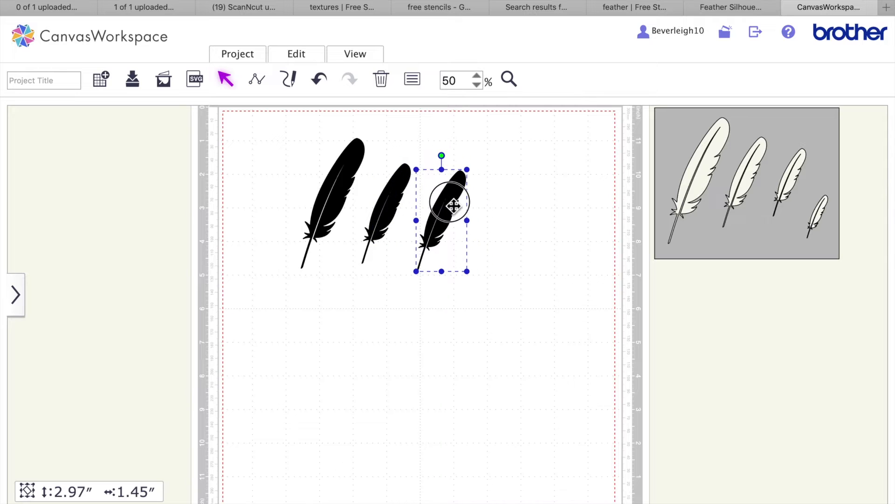
pyautogui.moveTo(416, 170); pyautogui.dragTo(428, 193)
pyautogui.moveTo(455, 251)
pyautogui.mouseDown()
pyautogui.moveTo(568, 195)
pyautogui.moveTo(802, 180)
pyautogui.moveTo(794, 200)
pyautogui.moveTo(443, 251)
pyautogui.mouseUp()
pyautogui.moveTo(421, 210); pyautogui.dragTo(427, 222)
pyautogui.moveTo(454, 256); pyautogui.dragTo(441, 222)
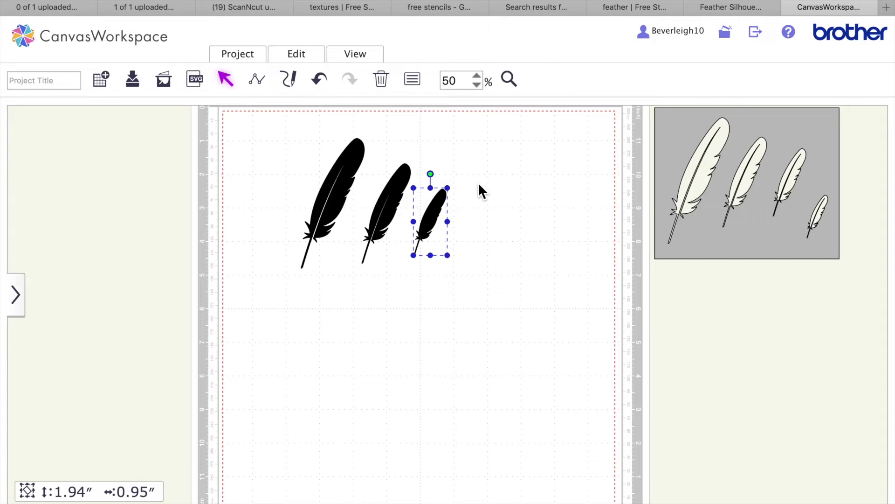
# Step: Add a fourth feather copy at the end of the row, shrunk to about 1.47″ by 0.72″
pyautogui.press('super+v')
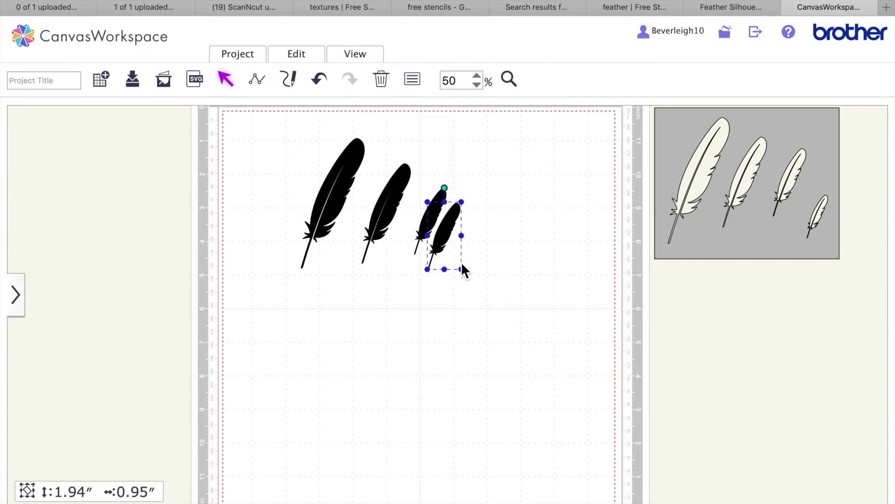
pyautogui.moveTo(452, 236); pyautogui.dragTo(483, 233)
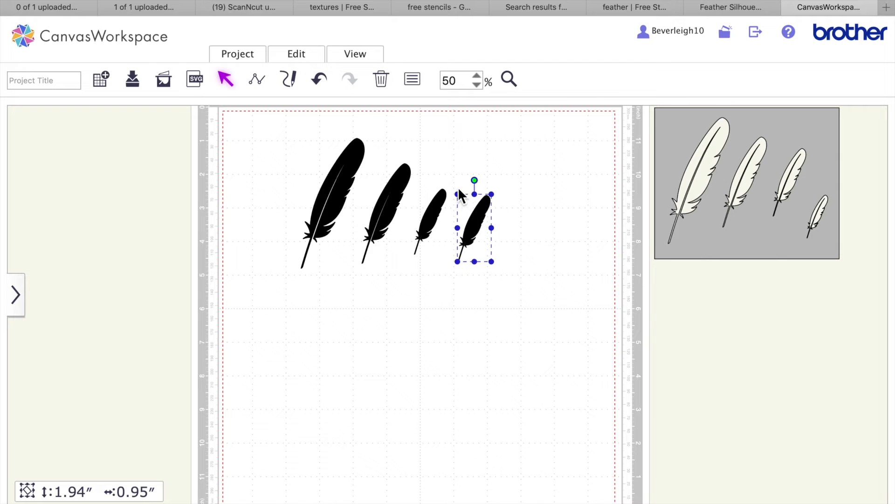
pyautogui.moveTo(458, 199); pyautogui.dragTo(465, 201)
pyautogui.moveTo(481, 238); pyautogui.dragTo(479, 228)
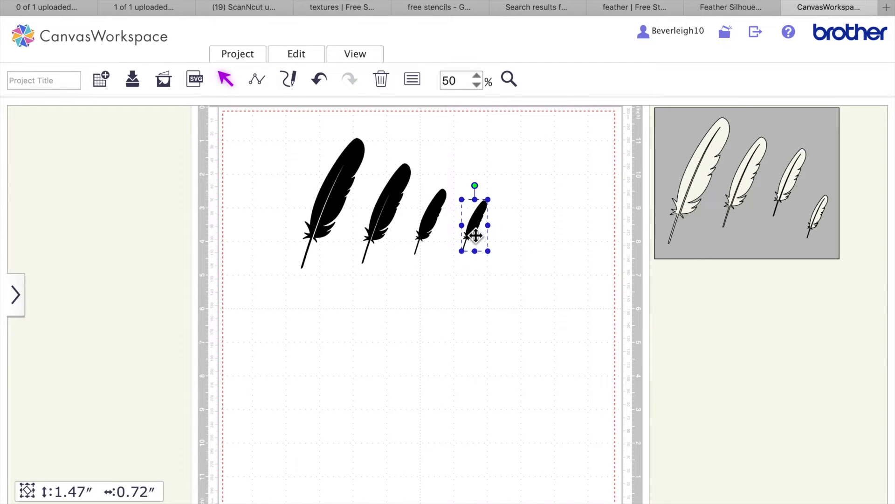
# Step: Group the four black feathers and move the group about 2″ down the mat
pyautogui.moveTo(283, 117); pyautogui.dragTo(543, 273)
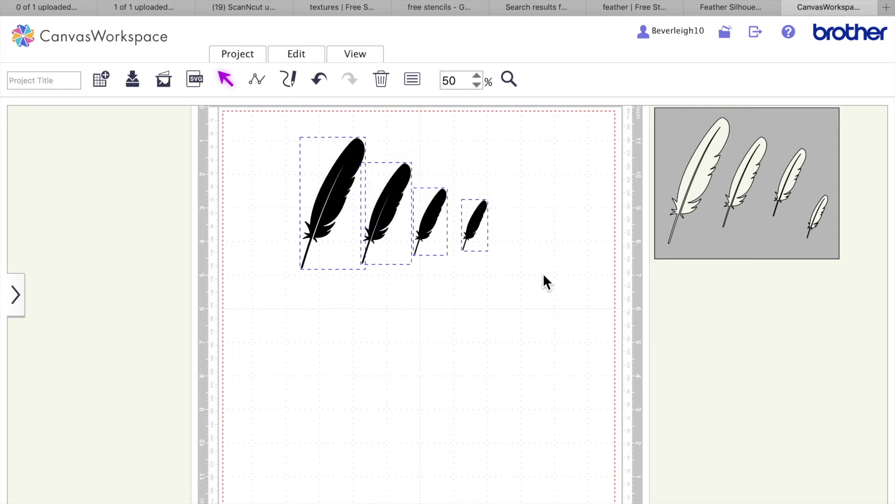
pyautogui.click(312, 60)
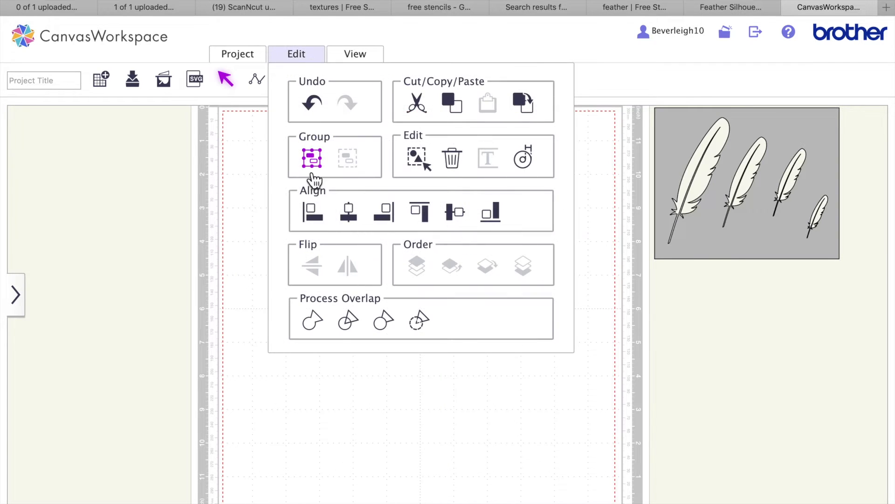
pyautogui.click(311, 159)
pyautogui.click(383, 331)
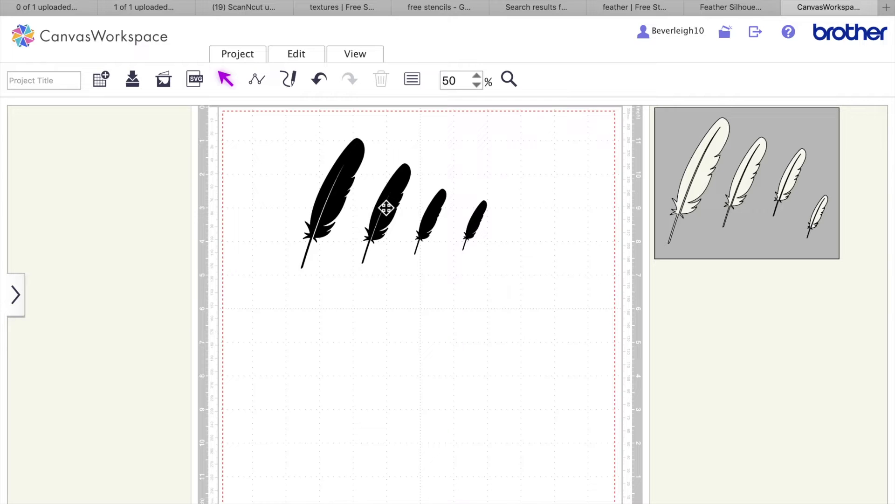
pyautogui.moveTo(386, 206); pyautogui.dragTo(386, 268)
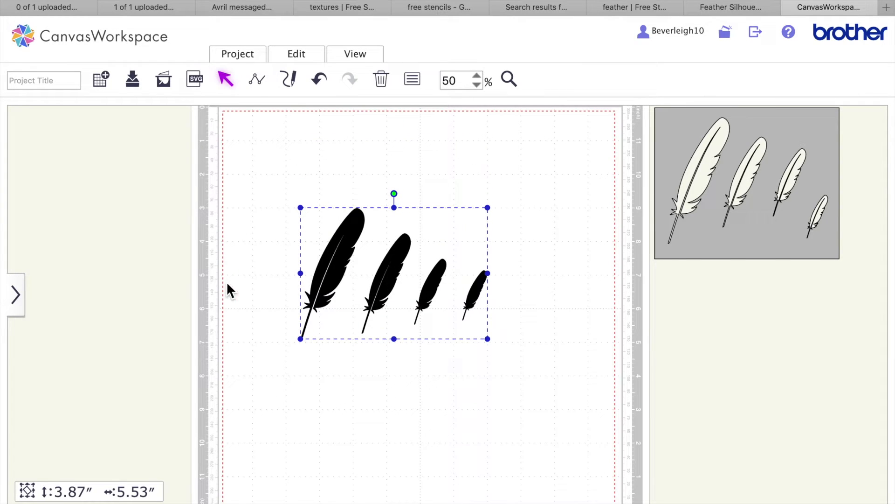
# Step: Add a plain square from the Basic patterns to the mat
pyautogui.click(23, 310)
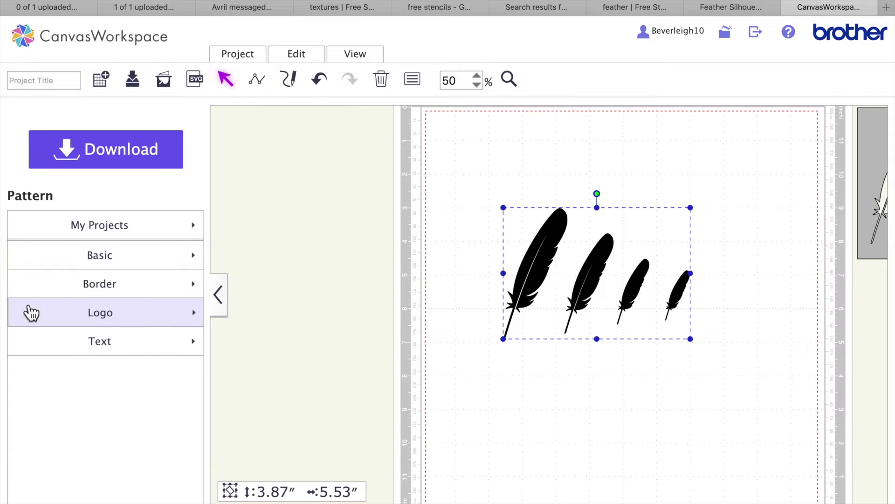
pyautogui.click(145, 228)
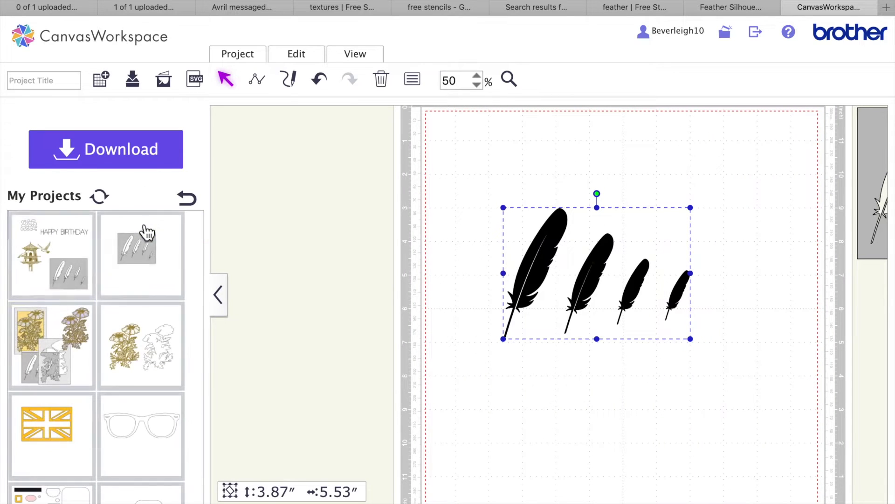
pyautogui.click(193, 200)
pyautogui.click(112, 267)
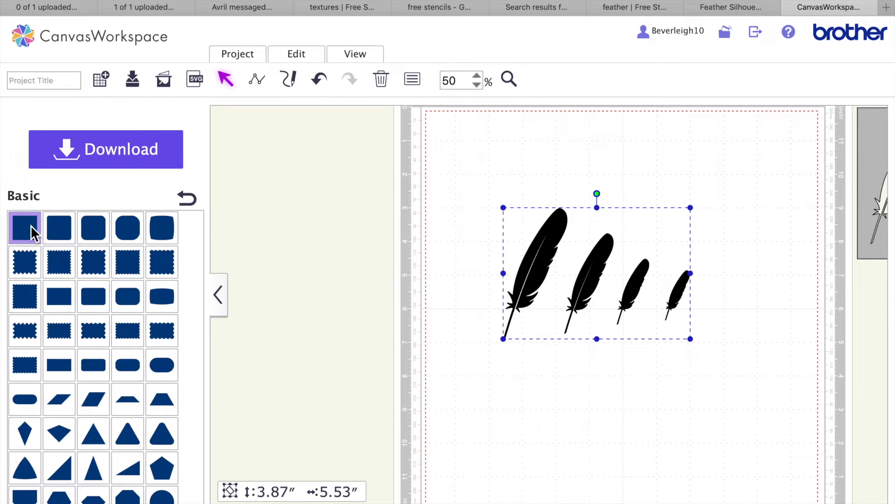
pyautogui.click(31, 225)
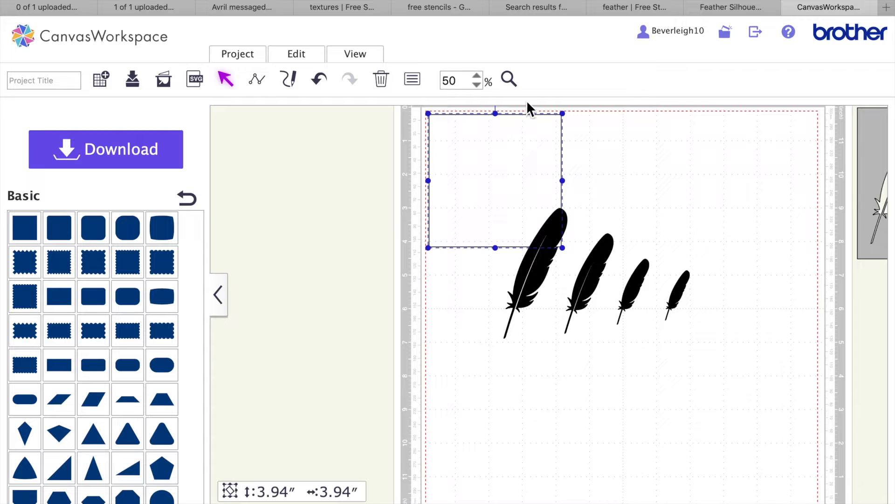
# Step: Resize the square to 11.5″ high by 8″ wide without maintaining the aspect ratio, and shift it slightly inward on the mat
pyautogui.click(412, 79)
pyautogui.moveTo(361, 164); pyautogui.dragTo(320, 161)
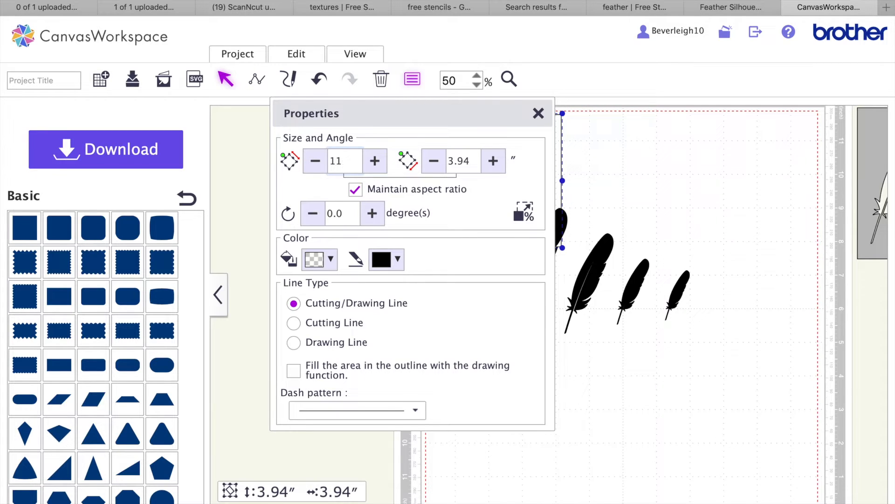
pyautogui.write('11.5')
pyautogui.moveTo(470, 161); pyautogui.dragTo(410, 161)
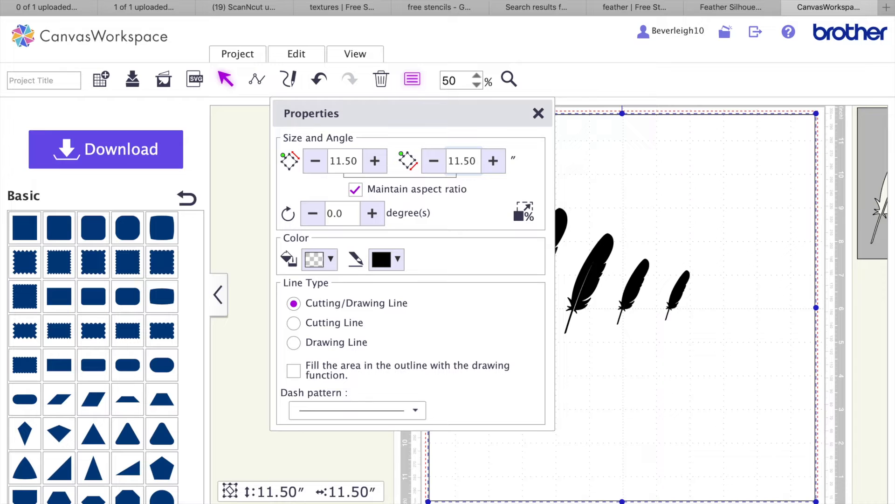
pyautogui.click(357, 192)
pyautogui.moveTo(480, 164); pyautogui.dragTo(436, 161)
pyautogui.write('8')
pyautogui.press('Return')
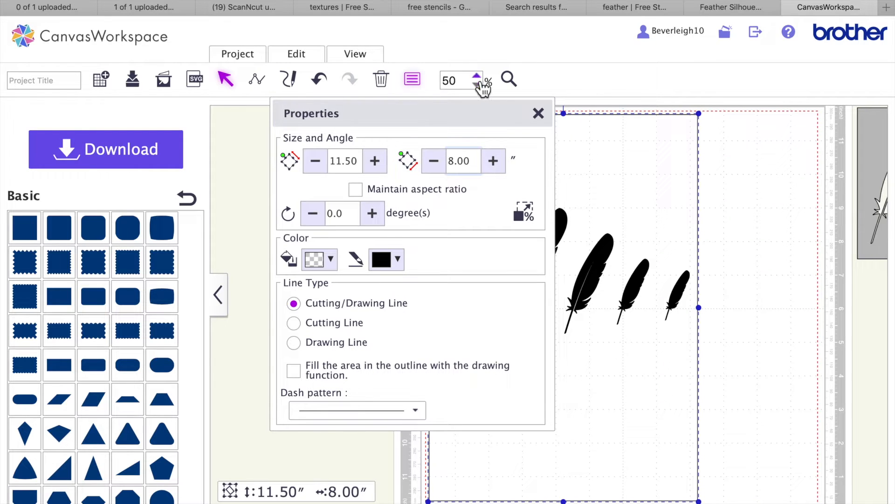
pyautogui.click(539, 113)
pyautogui.click(598, 208)
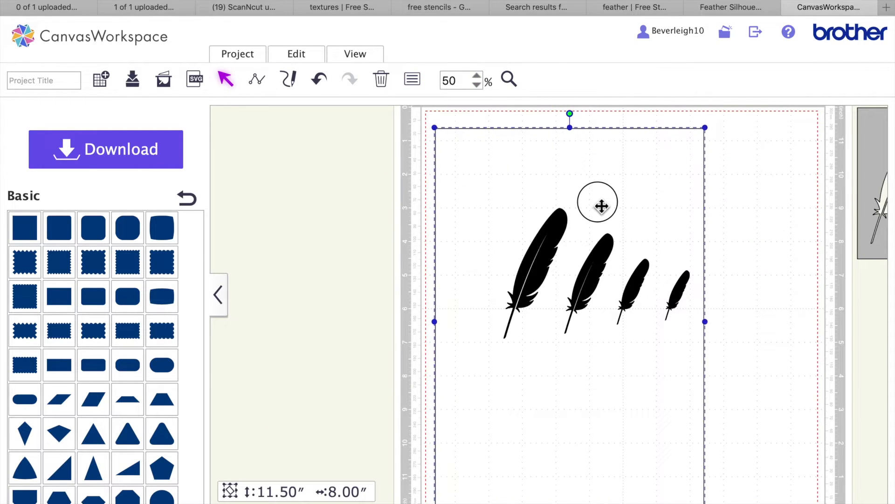
pyautogui.moveTo(587, 194); pyautogui.dragTo(588, 189)
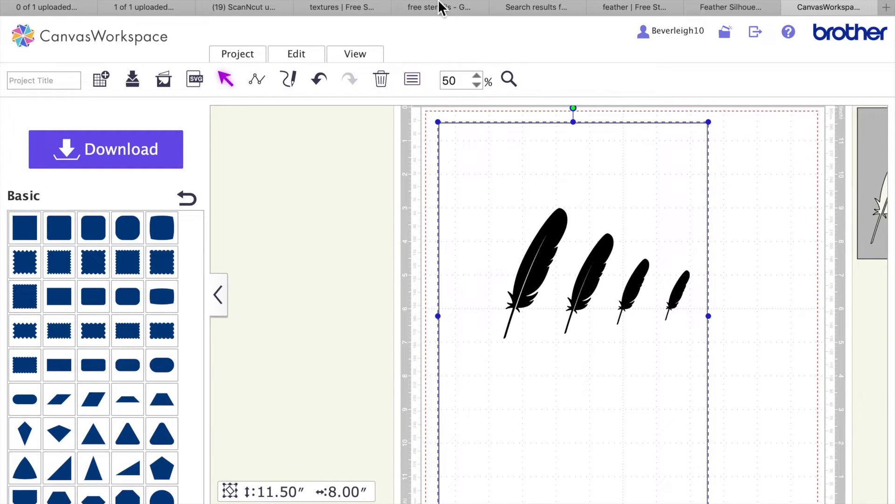
# Step: Set the rectangle's size to 5.5″ high by 4″ wide
pyautogui.click(414, 83)
pyautogui.moveTo(359, 163); pyautogui.dragTo(319, 163)
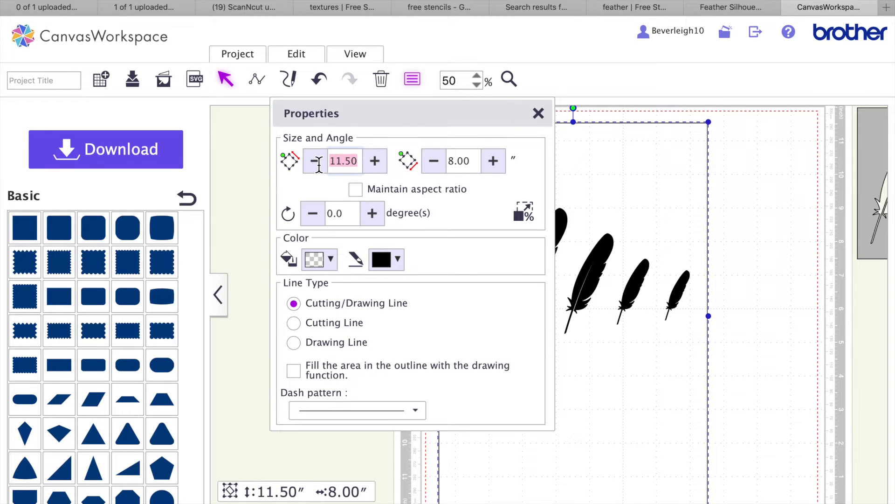
pyautogui.write('5.5')
pyautogui.press('Tab')
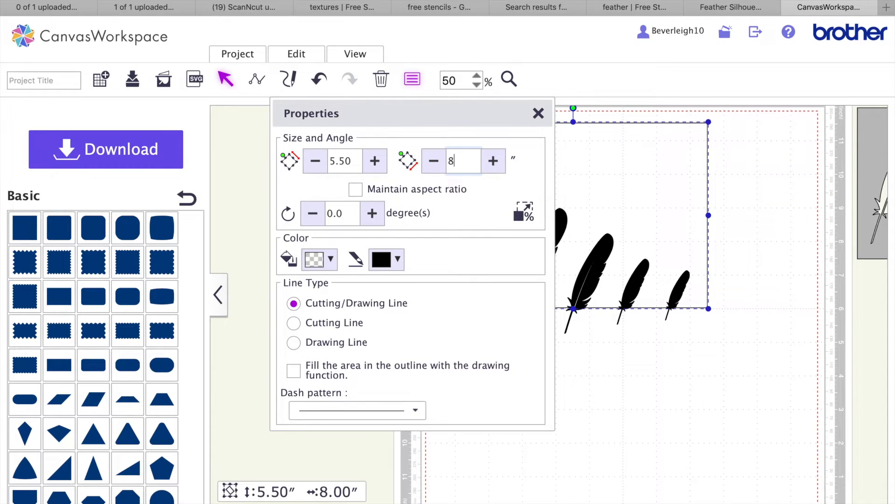
pyautogui.press('Return')
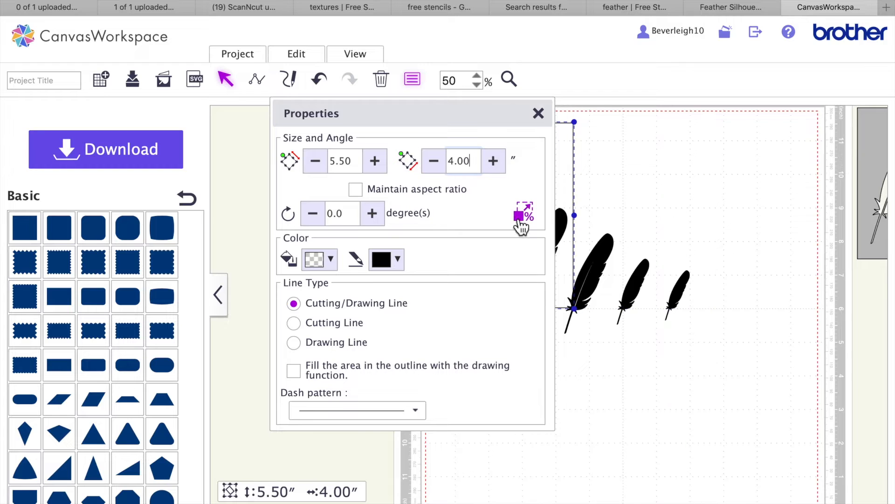
pyautogui.click(541, 117)
# Step: Try to rotate the rectangle freehand to landscape orientation, and undo the rotation and move
pyautogui.moveTo(516, 124); pyautogui.dragTo(522, 166)
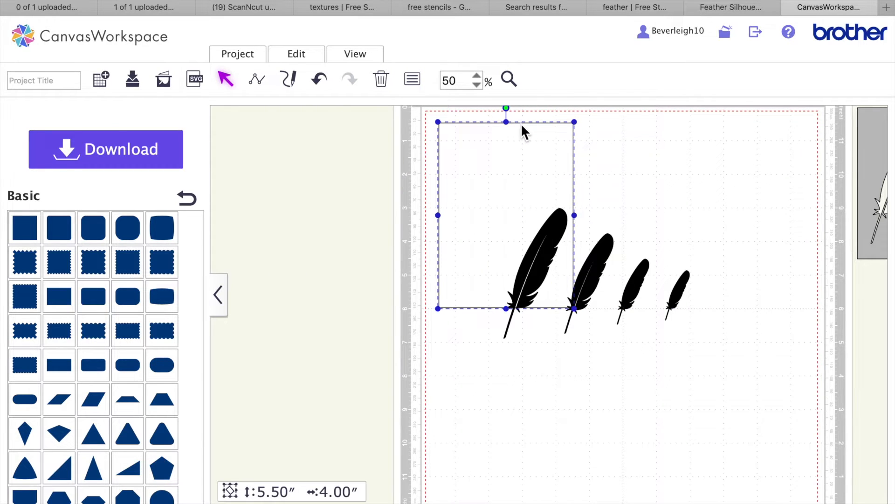
pyautogui.moveTo(511, 111); pyautogui.dragTo(640, 208)
pyautogui.moveTo(570, 175); pyautogui.dragTo(514, 168)
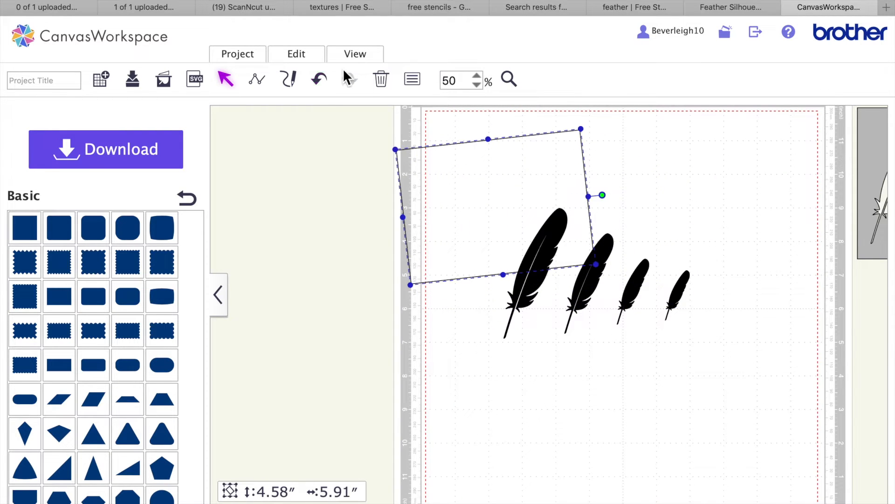
pyautogui.click(324, 82)
pyautogui.click(324, 81)
# Step: Rotate the rectangle by 90 degrees and move it away from the feathers, partly off the mat
pyautogui.click(414, 84)
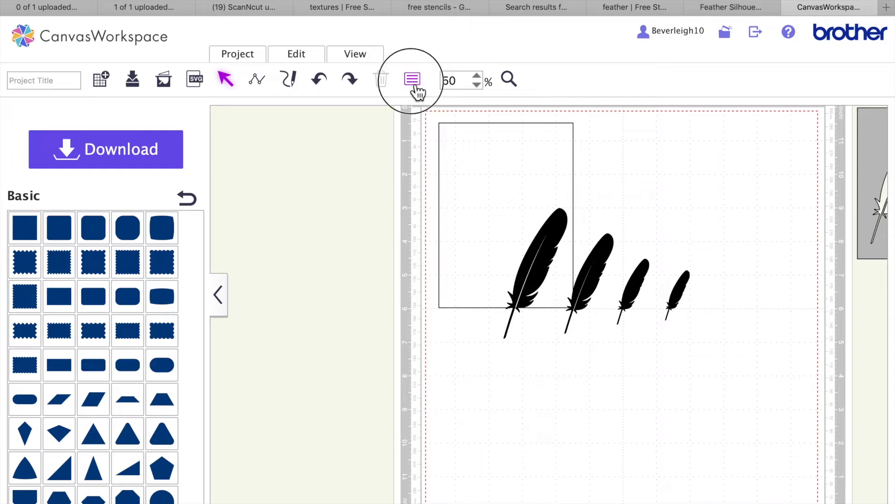
pyautogui.click(491, 250)
pyautogui.click(353, 215)
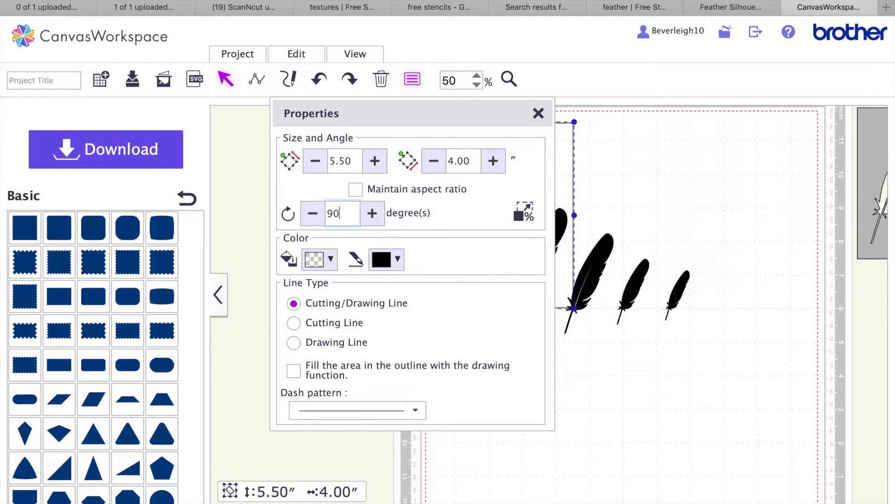
pyautogui.write('90')
pyautogui.press('Return')
pyautogui.click(539, 113)
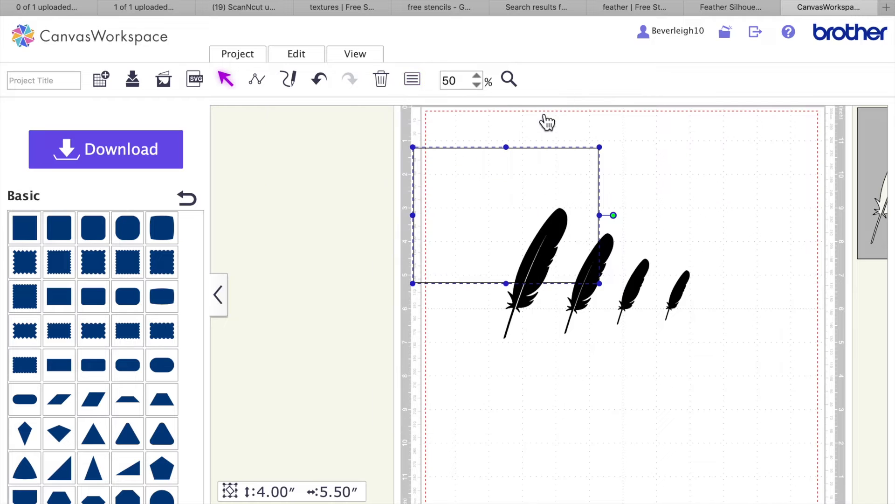
pyautogui.moveTo(533, 176); pyautogui.dragTo(420, 187)
# Step: Scale the four-feather group down to about 3.50″ high by 5.01″ wide, and move the rectangle so it surrounds the feathers
pyautogui.click(546, 254)
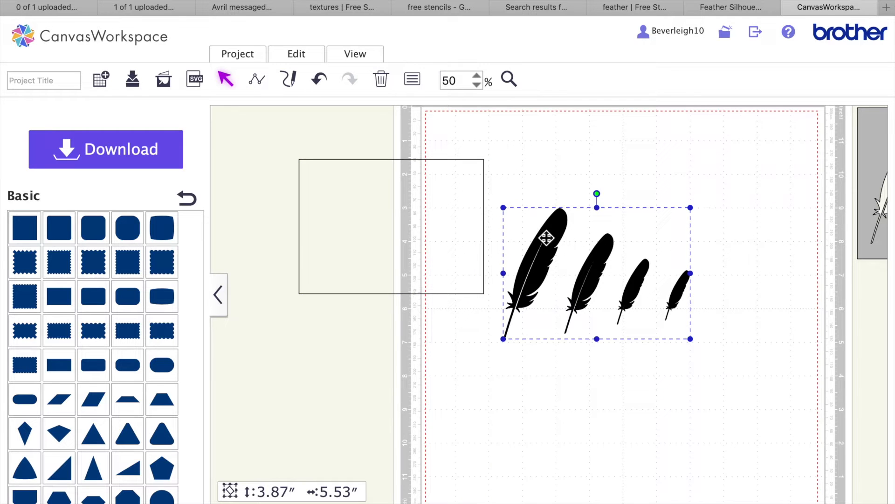
pyautogui.moveTo(504, 209); pyautogui.dragTo(521, 220)
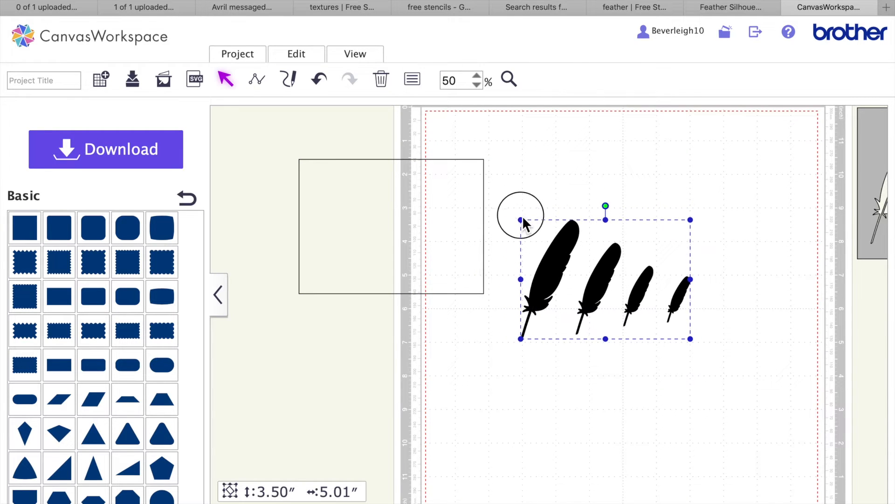
pyautogui.moveTo(429, 209); pyautogui.dragTo(642, 260)
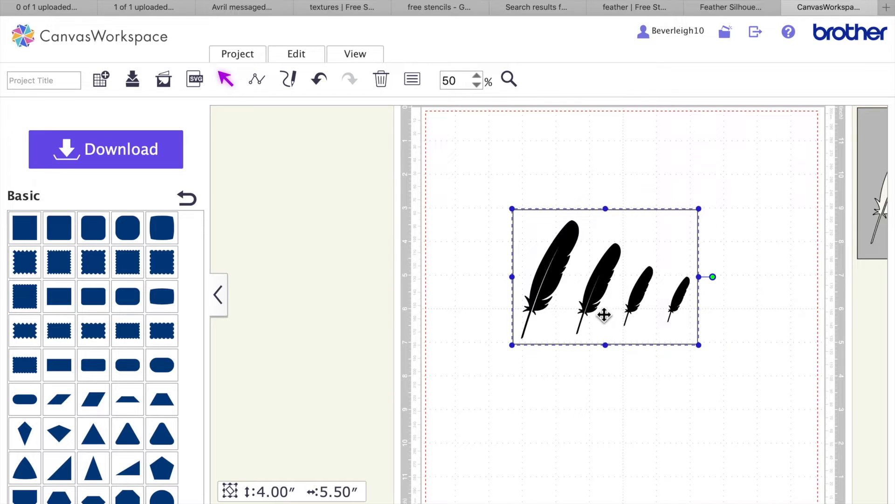
pyautogui.moveTo(572, 332)
pyautogui.mouseDown()
pyautogui.moveTo(564, 332)
pyautogui.moveTo(573, 333)
pyautogui.mouseUp()
pyautogui.click(582, 406)
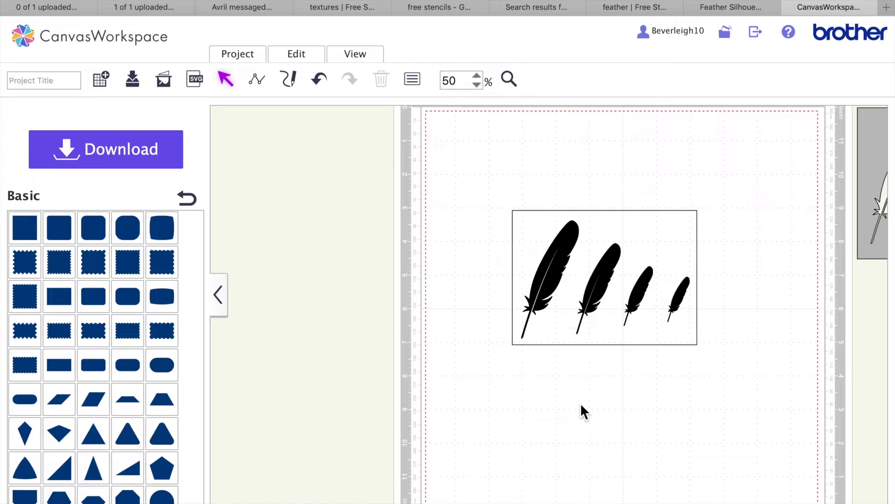
# Step: Fill the rectangle around the feathers with light pink
pyautogui.click(660, 247)
pyautogui.rightClick(661, 247)
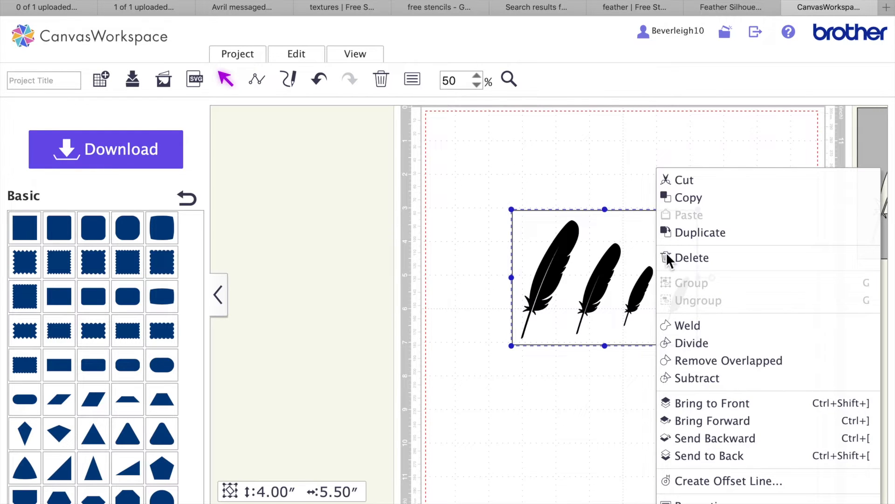
pyautogui.click(411, 80)
pyautogui.click(321, 259)
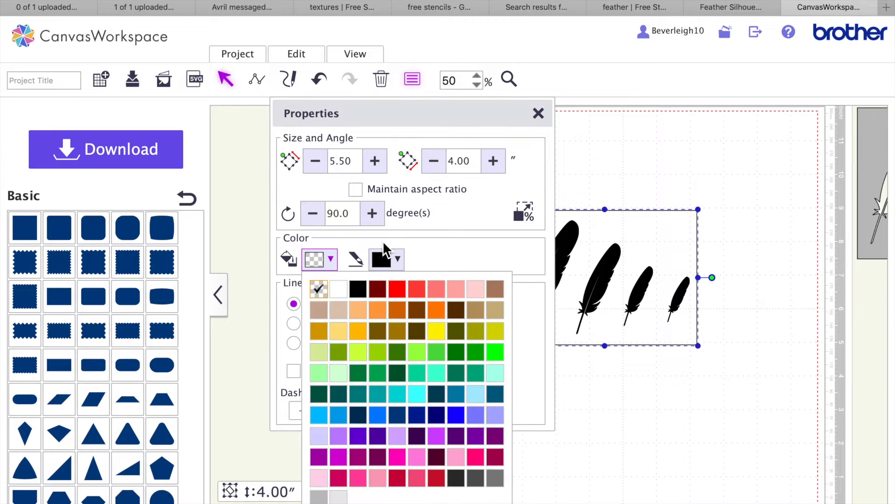
pyautogui.click(475, 289)
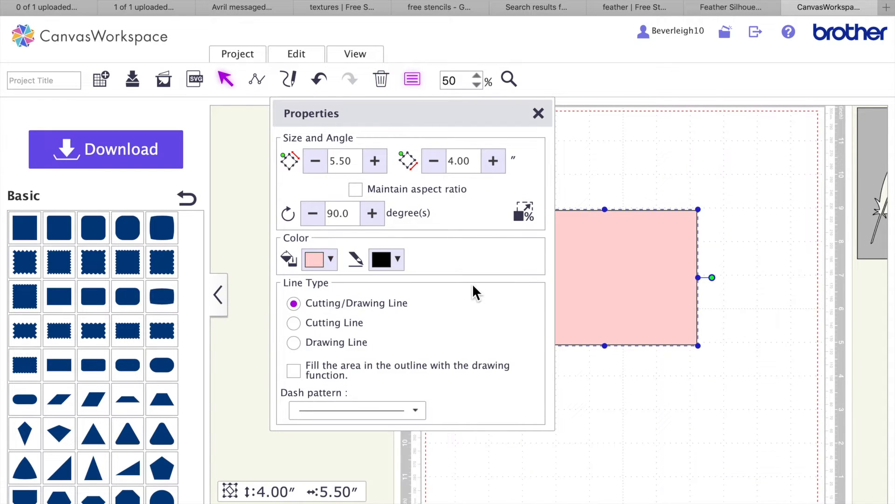
pyautogui.click(539, 113)
# Step: Send the pink rectangle to the back behind the feathers, and select the rectangle and feathers together
pyautogui.rightClick(613, 249)
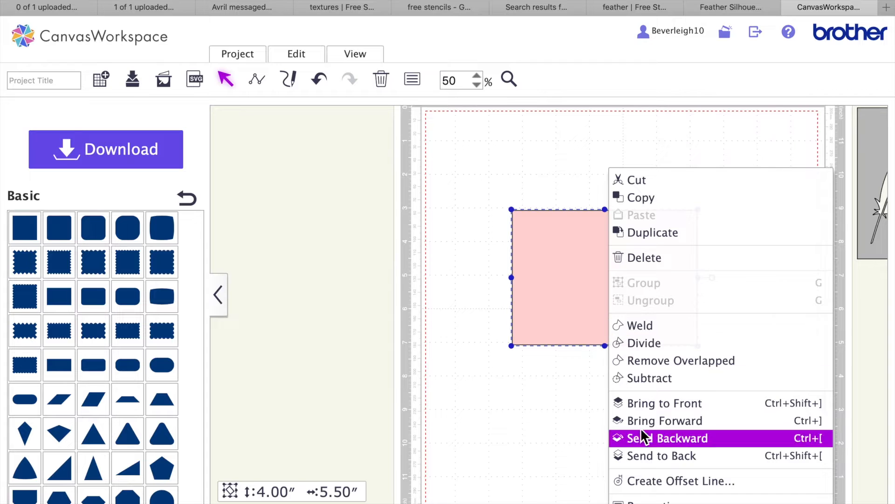
pyautogui.click(553, 195)
pyautogui.click(582, 298)
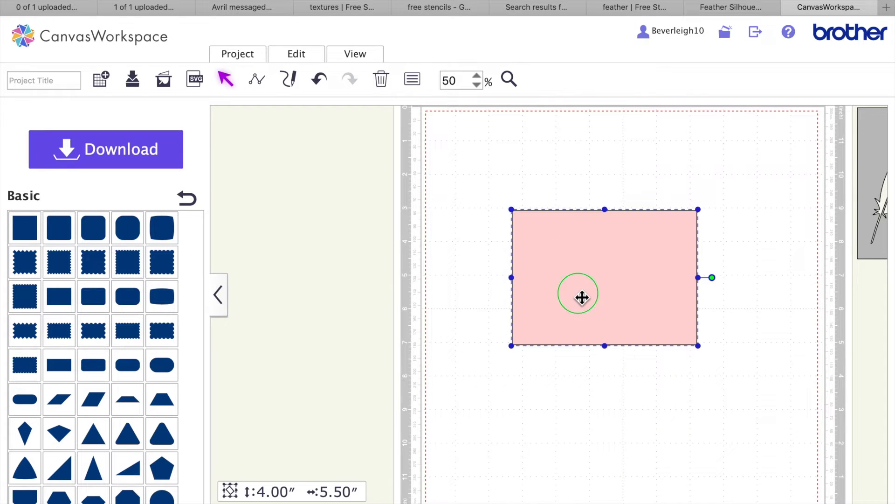
pyautogui.rightClick(582, 297)
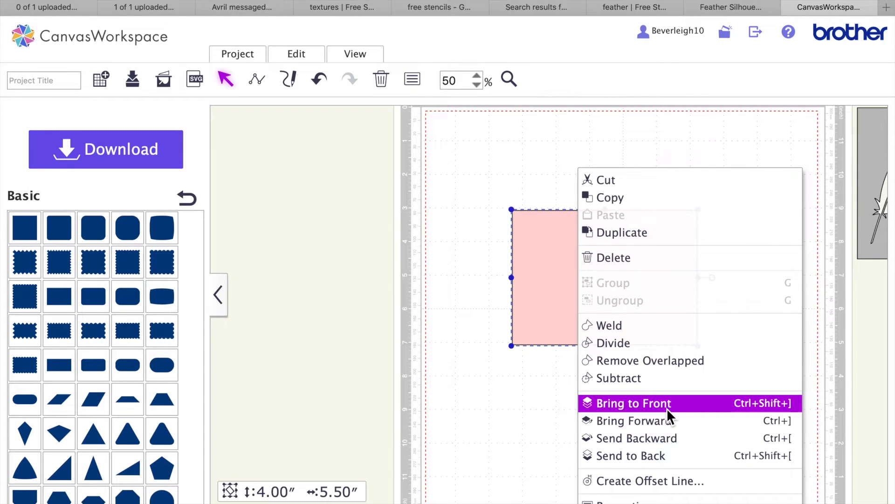
pyautogui.click(662, 455)
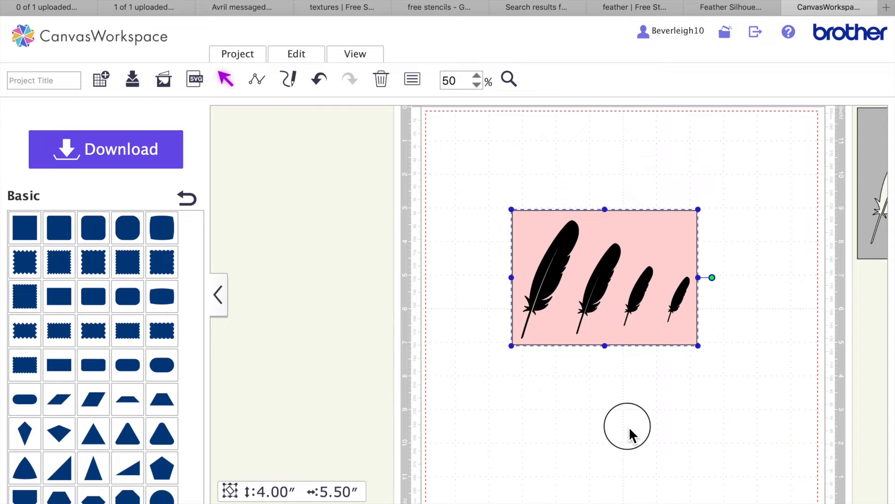
pyautogui.click(563, 257)
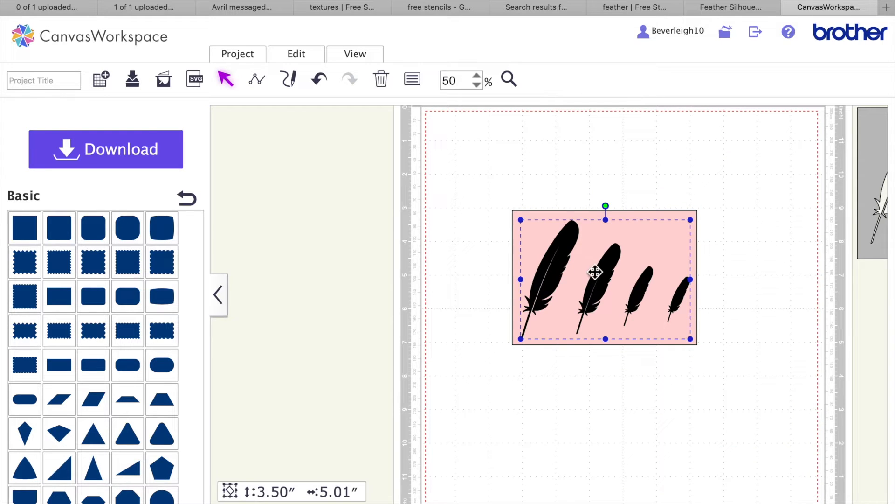
pyautogui.moveTo(493, 189); pyautogui.dragTo(742, 395)
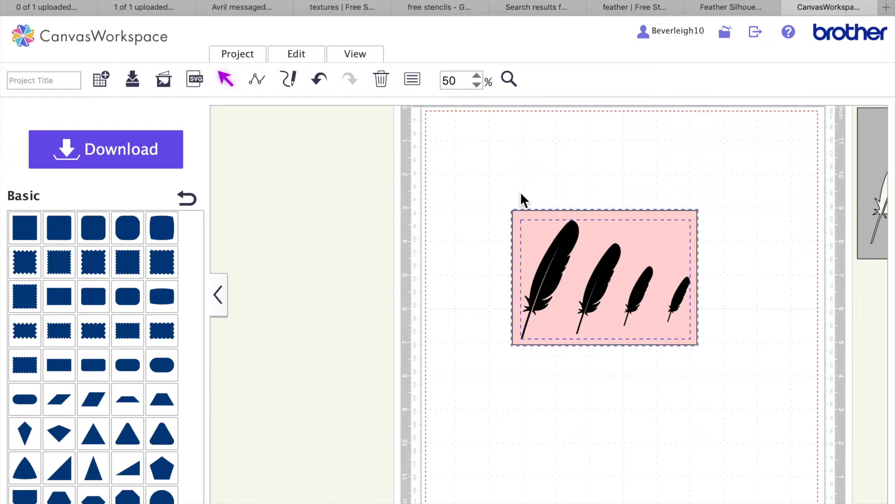
pyautogui.click(514, 83)
pyautogui.click(550, 209)
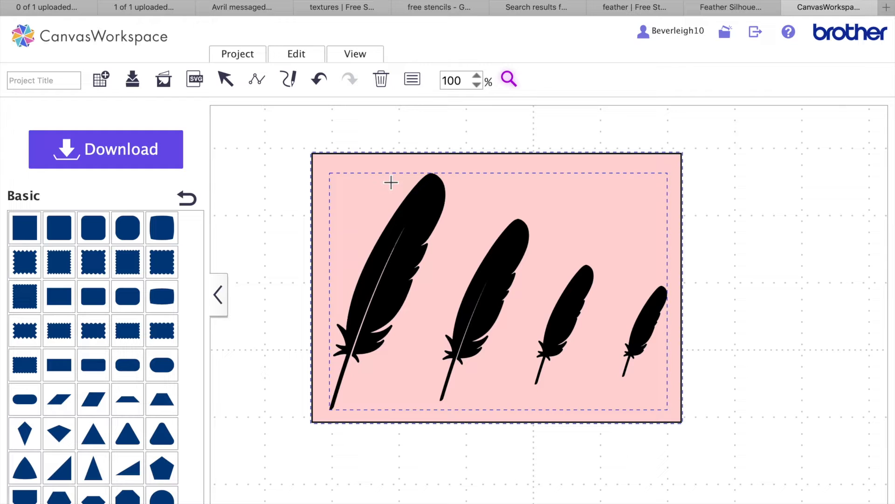
pyautogui.click(233, 84)
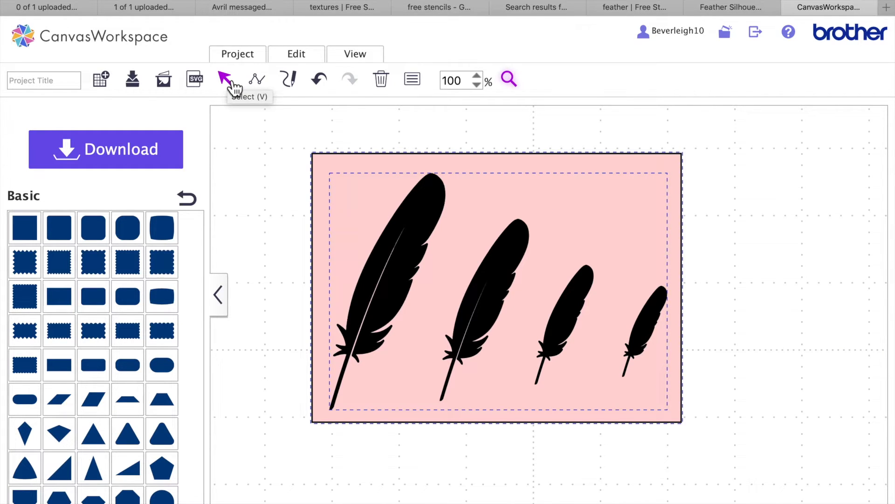
pyautogui.click(235, 87)
pyautogui.click(508, 80)
pyautogui.click(500, 239)
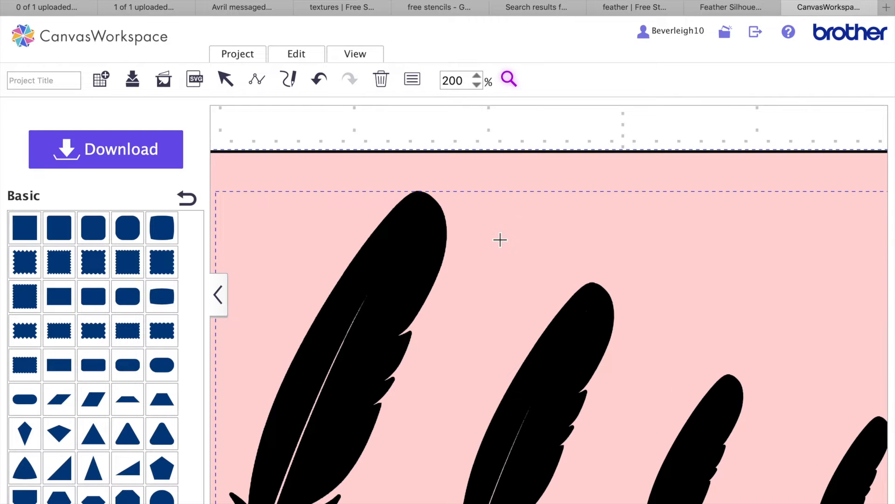
pyautogui.click(353, 59)
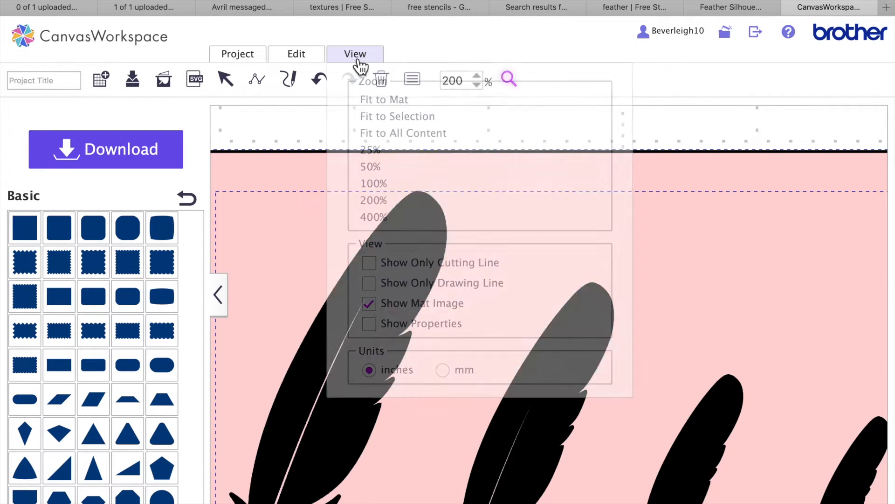
pyautogui.click(377, 102)
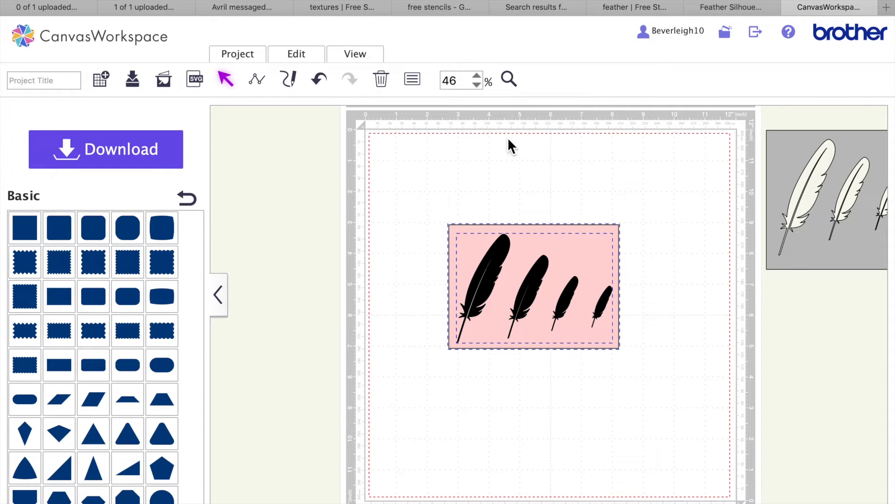
# Step: Align the feathers and the pink rectangle to each other's centers, both horizontally and vertically
pyautogui.click(515, 84)
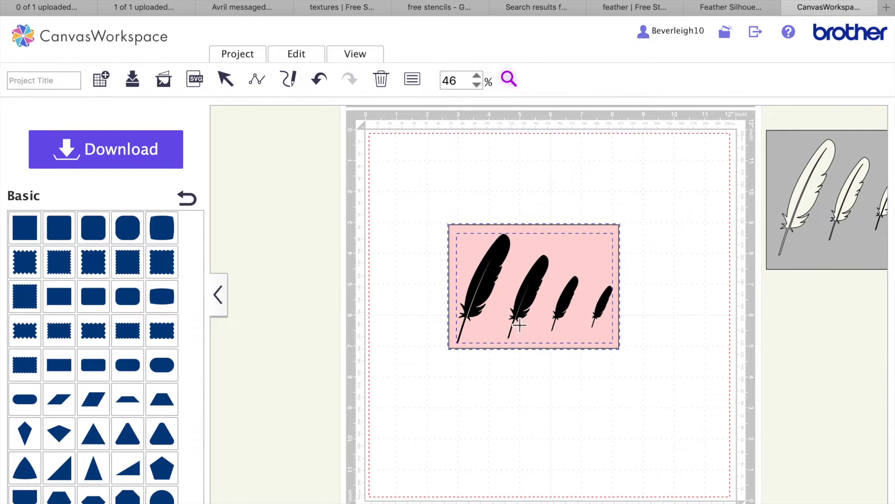
pyautogui.click(517, 308)
pyautogui.click(226, 80)
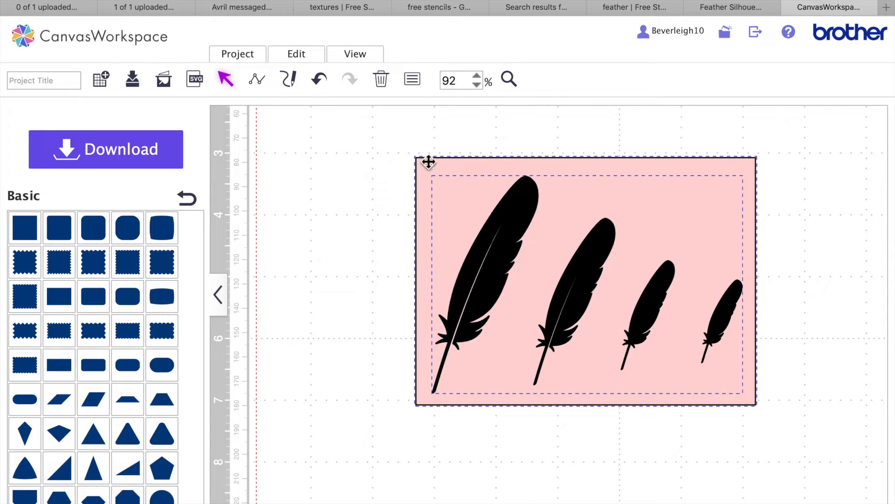
pyautogui.click(303, 58)
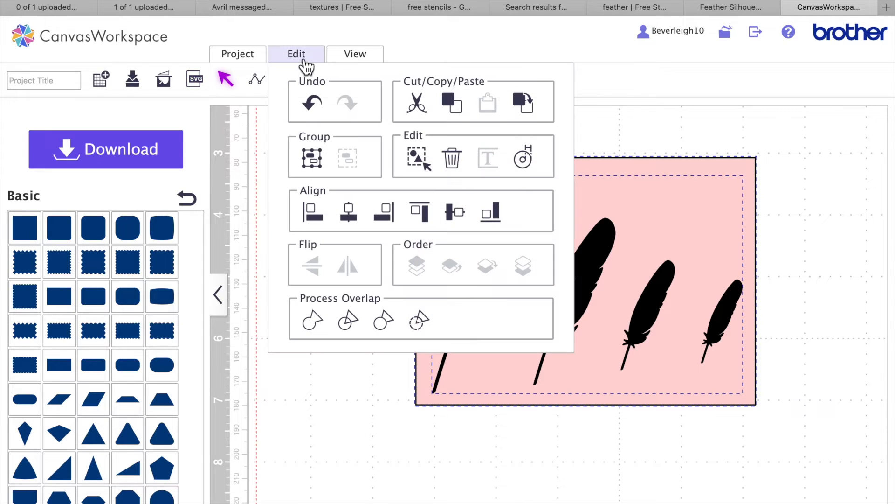
pyautogui.click(359, 208)
pyautogui.click(312, 58)
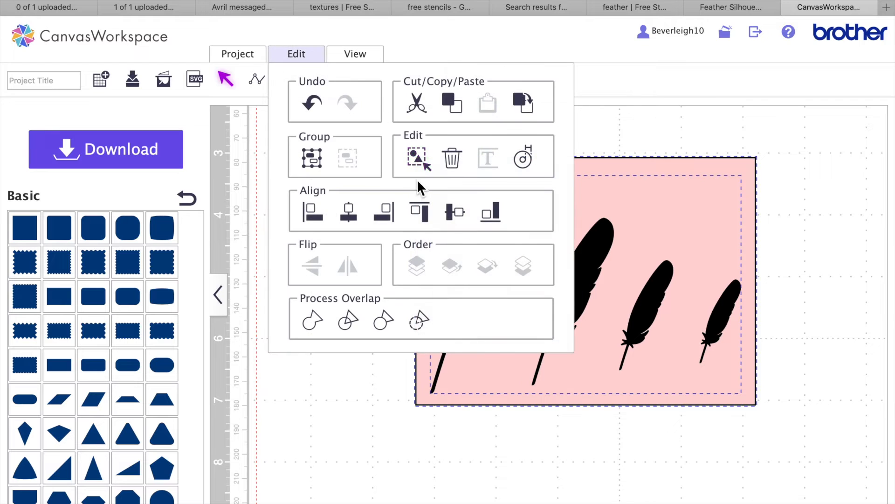
pyautogui.click(457, 212)
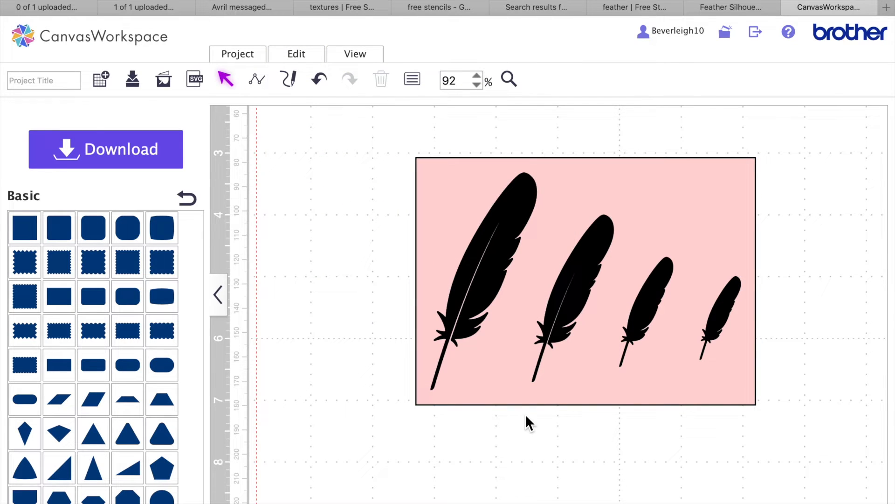
# Step: Cut the feather shapes out of the pink rectangle with an overlap operation, and shift the resulting stencil slightly across the mat
pyautogui.moveTo(390, 144); pyautogui.dragTo(676, 380)
pyautogui.click(302, 63)
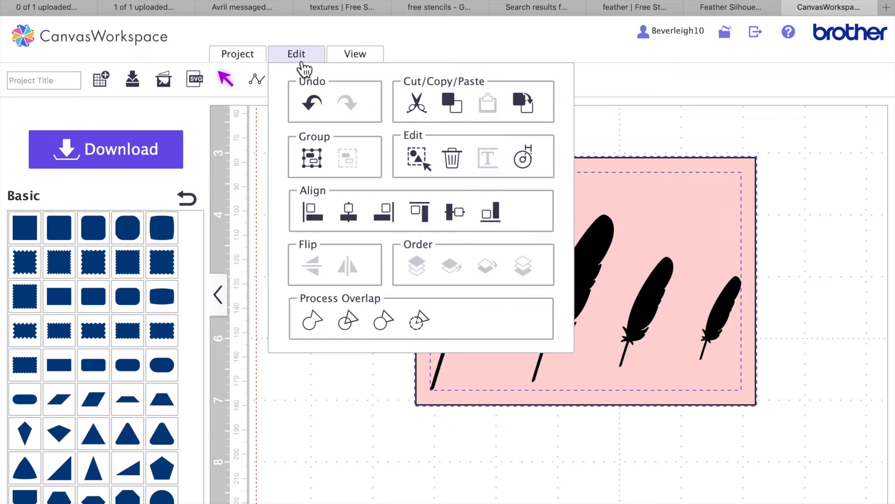
pyautogui.click(424, 326)
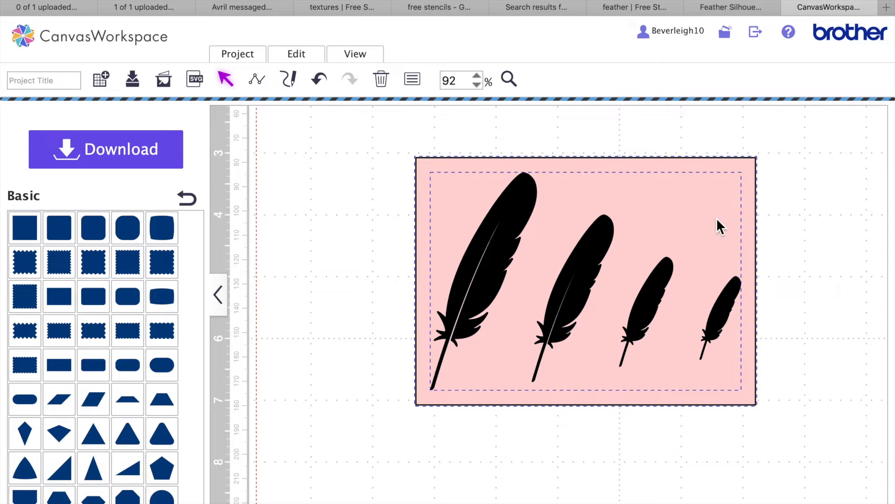
pyautogui.moveTo(660, 370); pyautogui.dragTo(616, 375)
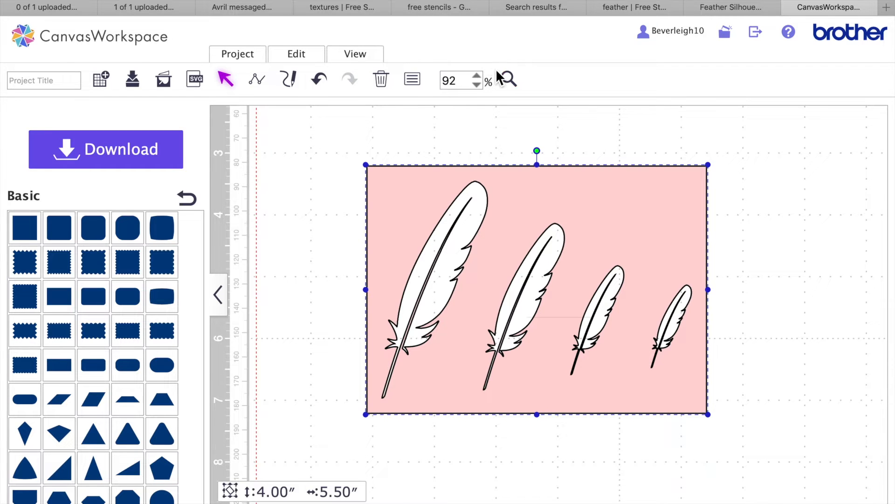
# Step: Examine the outlines and central shafts of the cut-out feathers up close
pyautogui.click(508, 86)
pyautogui.click(461, 186)
pyautogui.scroll(-8, 596, 390)
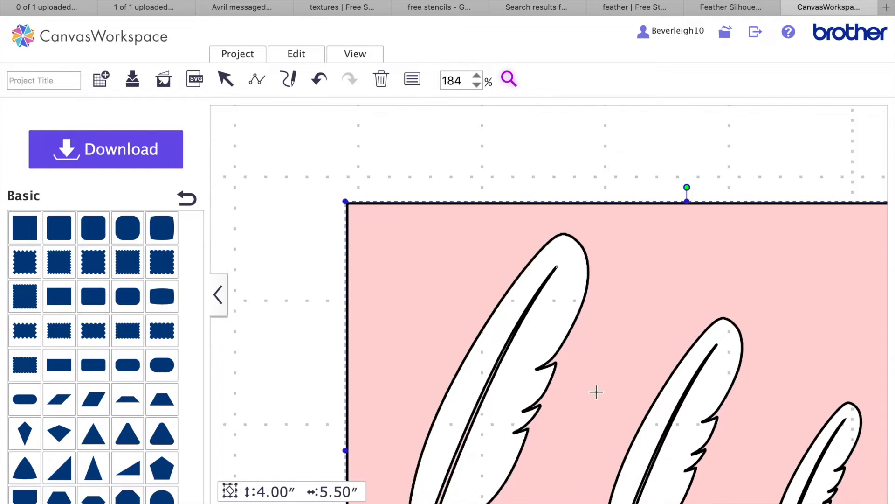
pyautogui.scroll(3, 638, 336)
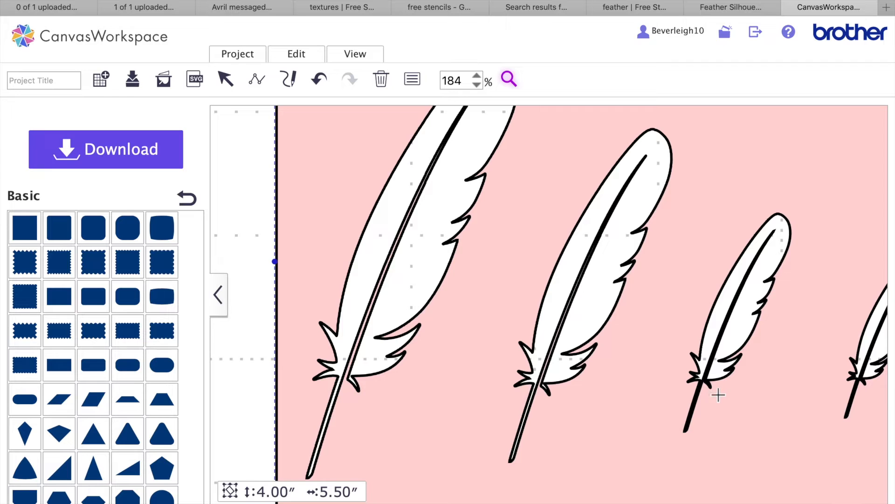
pyautogui.scroll(3, 659, 401)
pyautogui.hscroll(2, 660, 401)
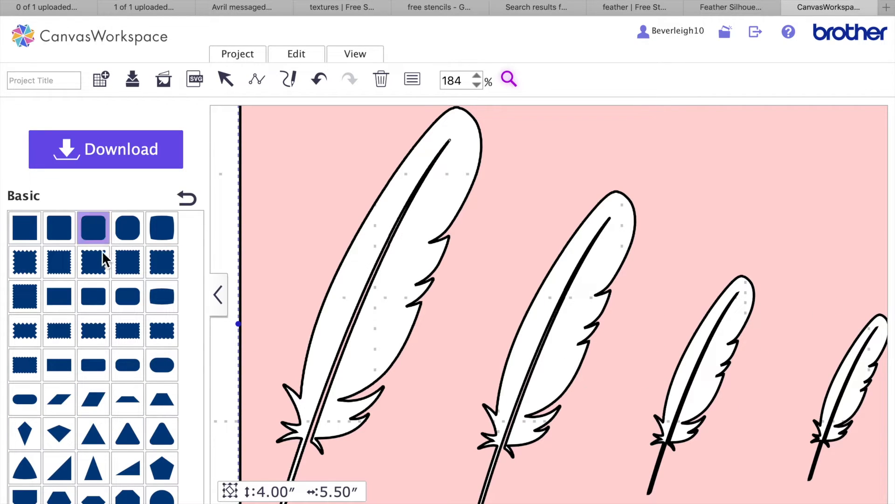
pyautogui.moveTo(63, 298); pyautogui.dragTo(414, 290)
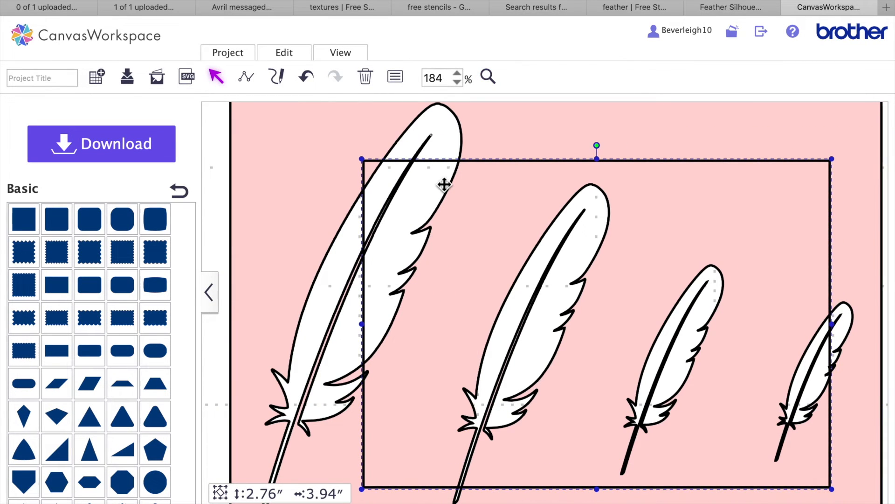
pyautogui.click(327, 55)
pyautogui.click(355, 93)
pyautogui.moveTo(458, 263); pyautogui.dragTo(309, 216)
pyautogui.press('Delete')
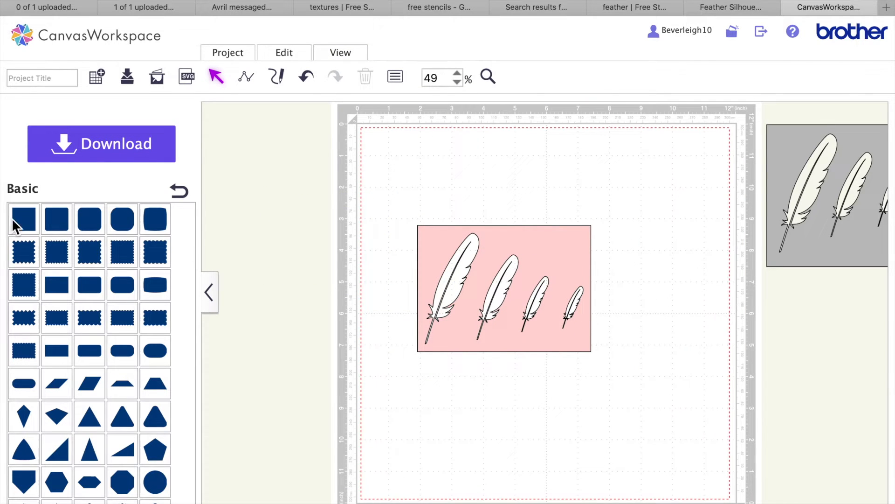
# Step: Add a wide rounded rectangle from the basic shapes to the mat
pyautogui.click(130, 355)
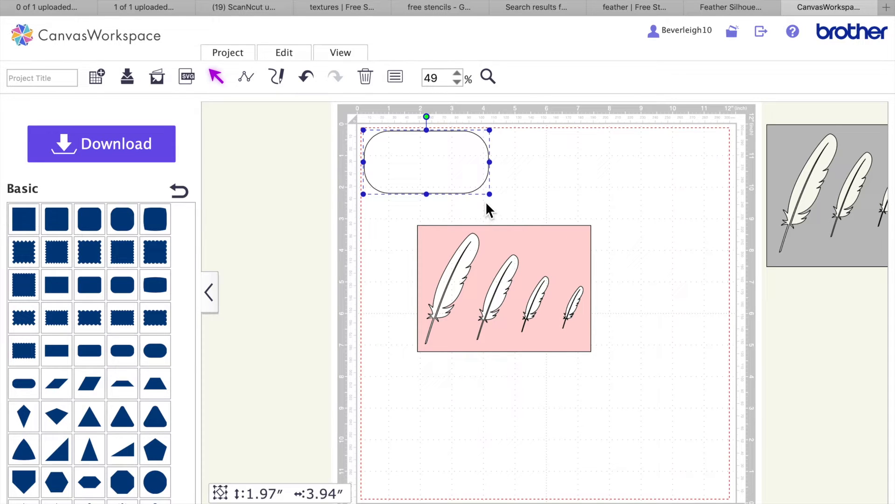
pyautogui.click(487, 77)
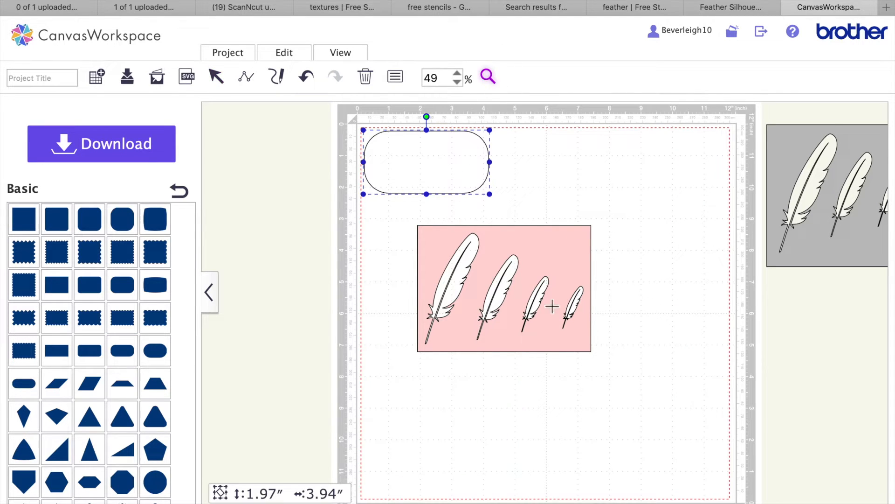
pyautogui.click(552, 306)
pyautogui.moveTo(328, 104); pyautogui.dragTo(348, 63)
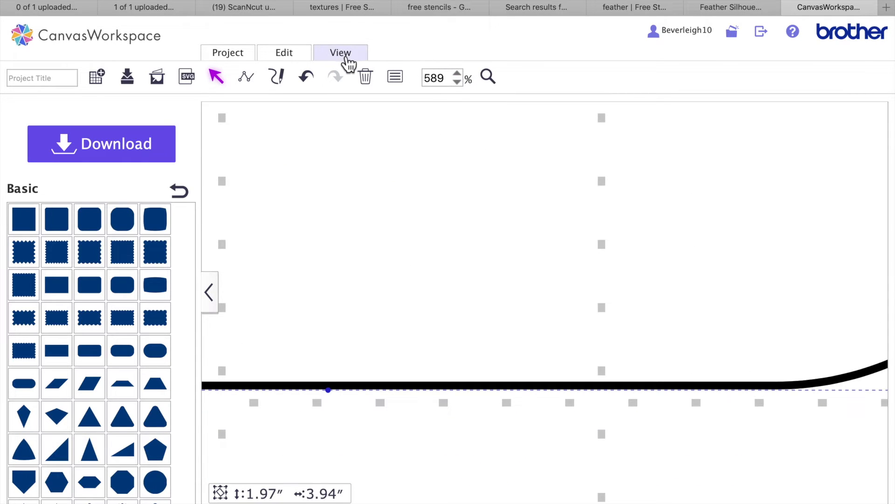
pyautogui.click(347, 63)
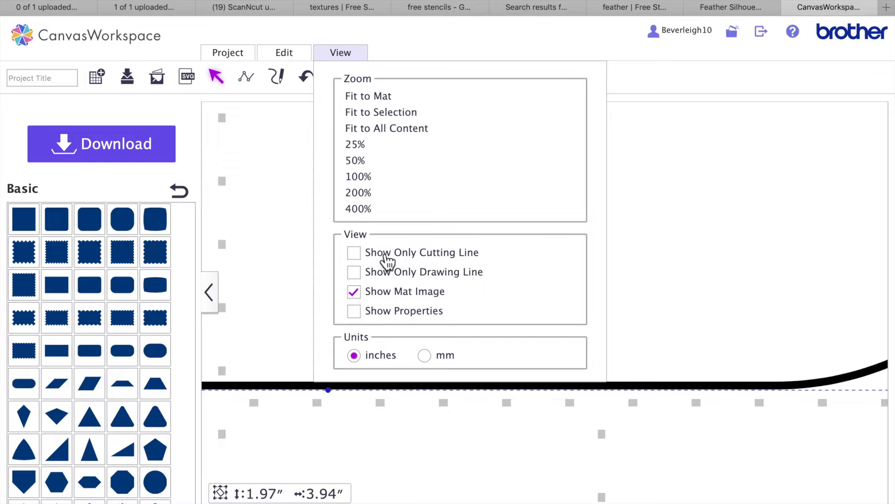
pyautogui.click(387, 128)
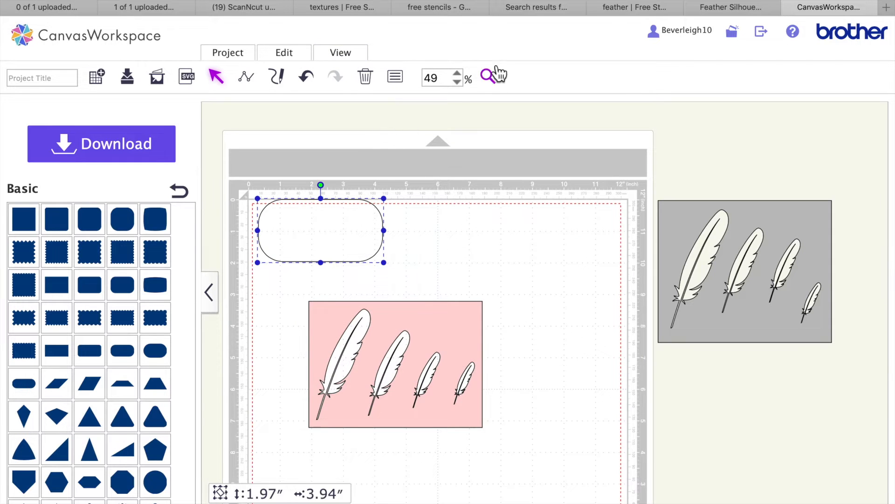
# Step: Move the rounded rectangle down onto the pink stencil near the smaller feathers
pyautogui.click(419, 359)
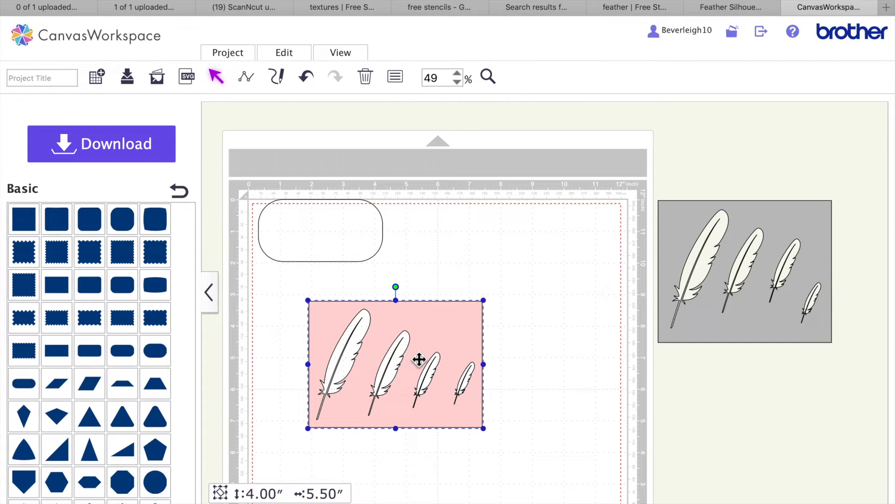
pyautogui.click(493, 79)
pyautogui.click(481, 334)
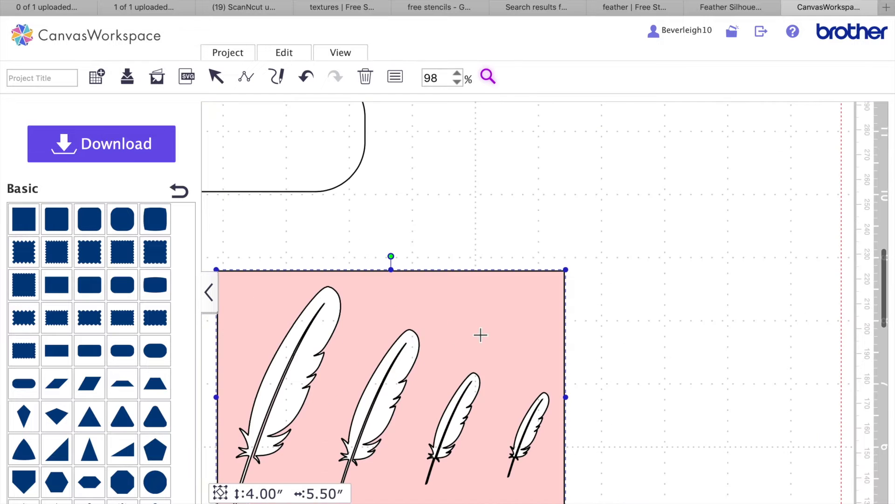
pyautogui.click(480, 335)
pyautogui.scroll(-5, 481, 335)
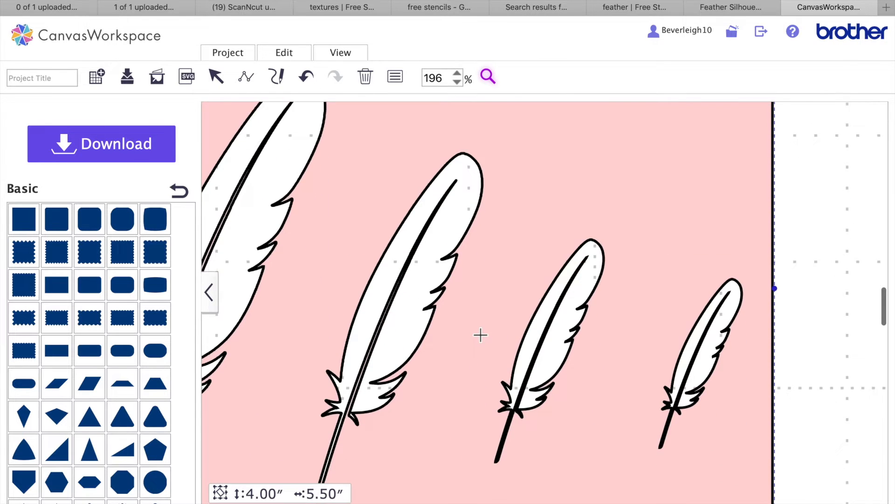
pyautogui.scroll(8, 480, 334)
pyautogui.click(219, 78)
pyautogui.moveTo(314, 180); pyautogui.dragTo(618, 501)
pyautogui.scroll(-5, 619, 501)
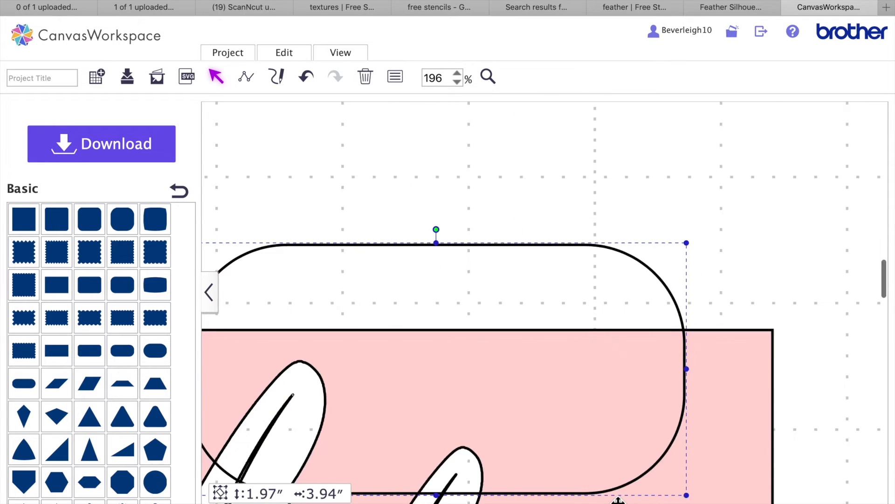
pyautogui.moveTo(550, 123); pyautogui.dragTo(620, 455)
# Step: Try shrinking the rounded rectangle into a thin bar laid across the smallest feather, from its shaft to its edge
pyautogui.moveTo(248, 241); pyautogui.dragTo(548, 352)
pyautogui.click(703, 470)
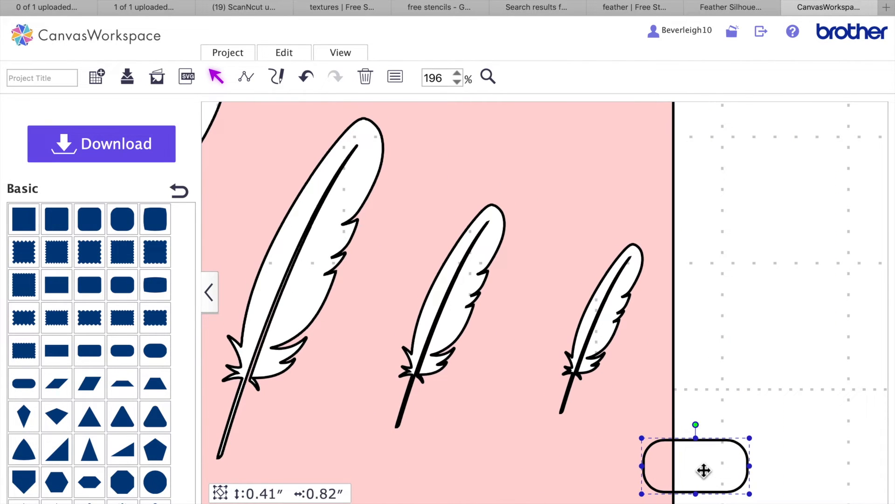
pyautogui.moveTo(642, 438); pyautogui.dragTo(631, 312)
pyautogui.click(724, 334)
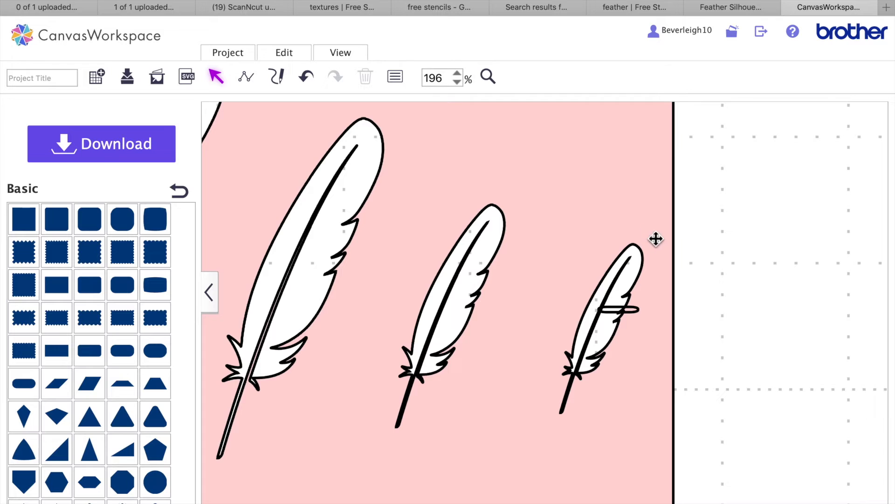
# Step: Examine the smallest feather's outline and shaft up close
pyautogui.click(496, 79)
pyautogui.click(610, 323)
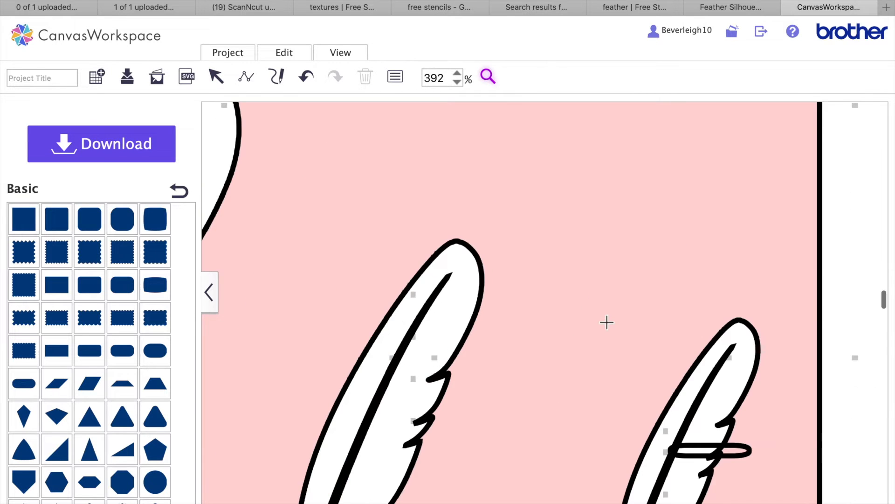
pyautogui.click(700, 422)
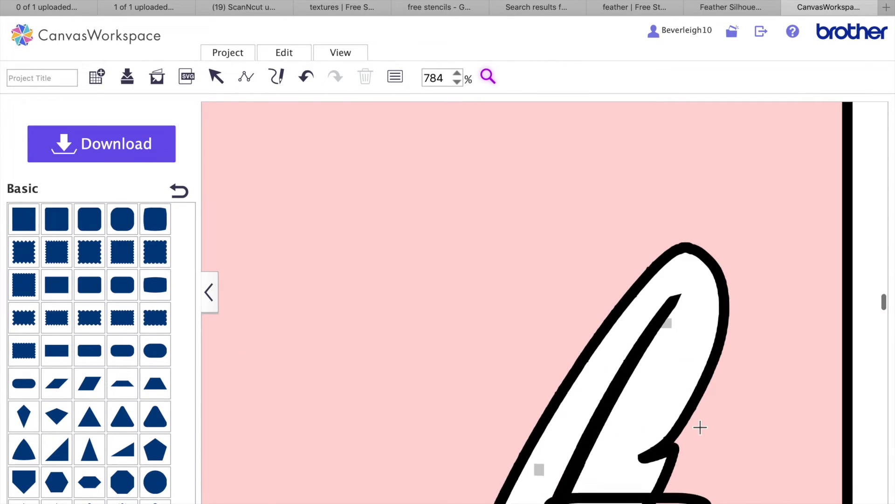
pyautogui.click(606, 342)
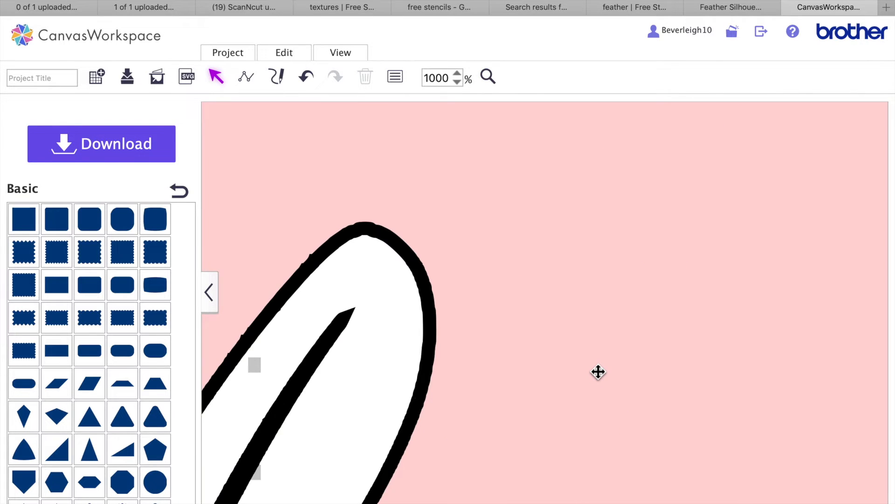
pyautogui.scroll(-10, 598, 372)
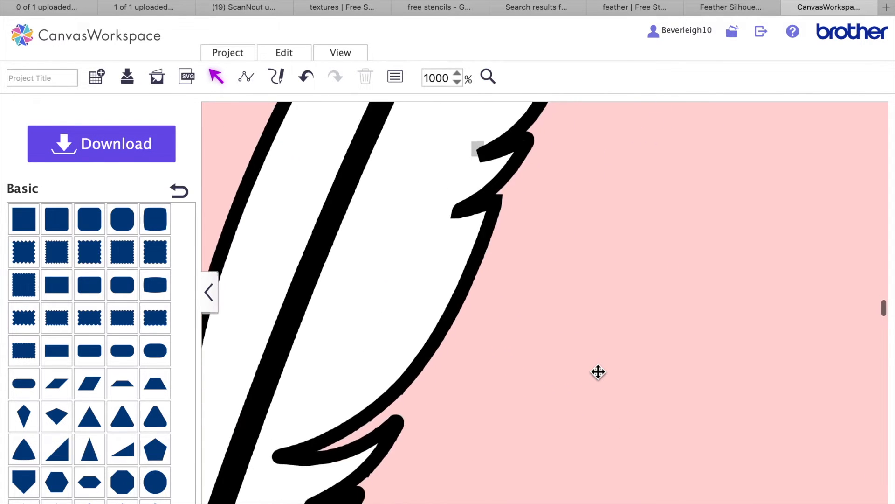
pyautogui.hscroll(-5, 599, 372)
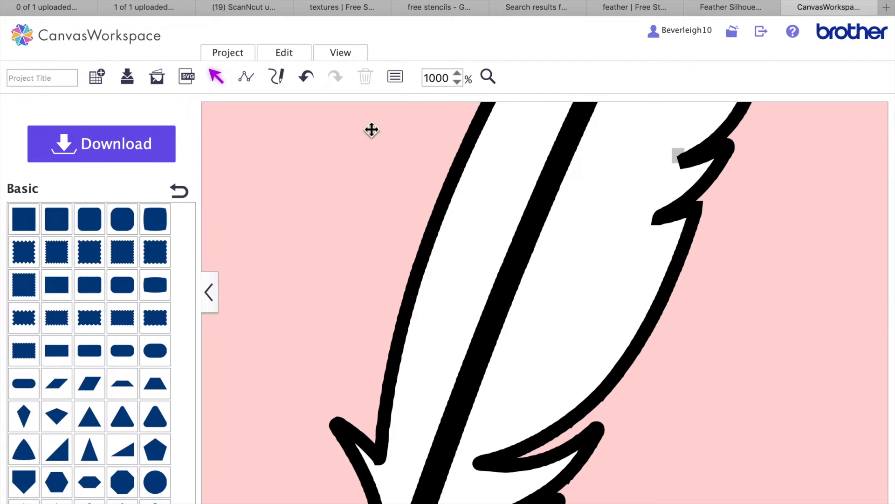
# Step: Undo the shrinking and placement of the rounded rectangle on the stencil
pyautogui.click(307, 77)
pyautogui.click(355, 58)
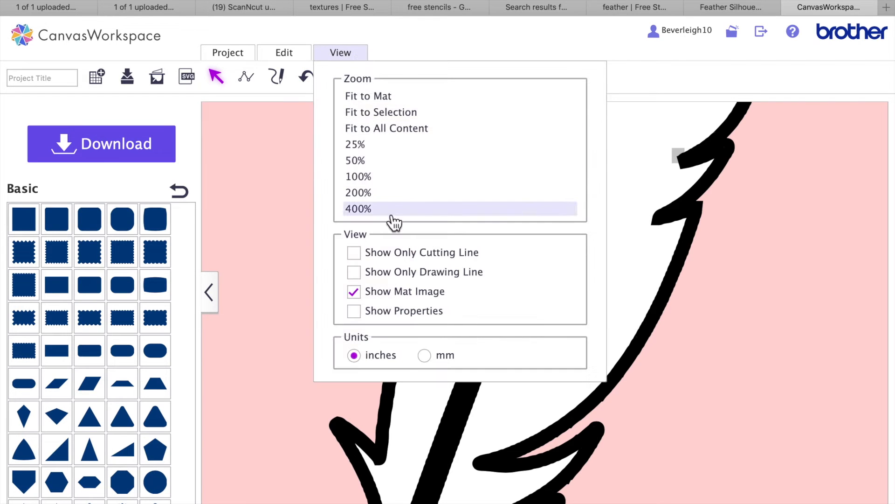
pyautogui.click(393, 97)
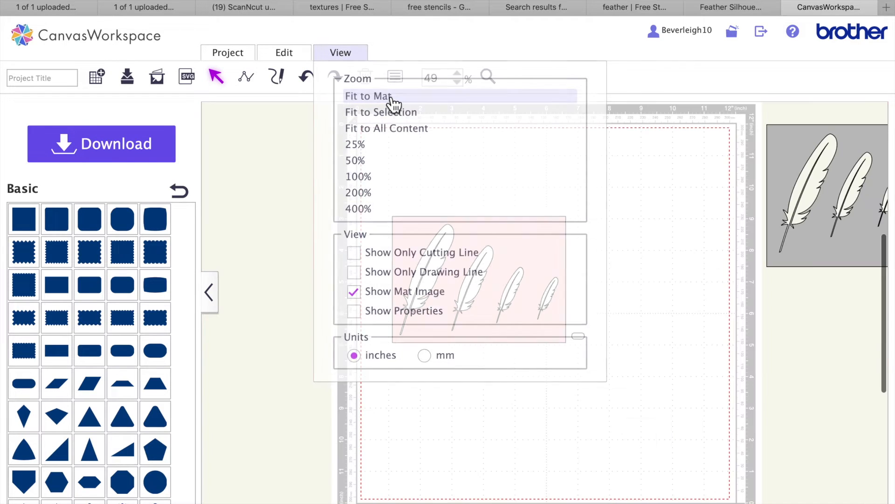
pyautogui.click(309, 77)
pyautogui.click(309, 77)
pyautogui.click(309, 77)
pyautogui.click(309, 77)
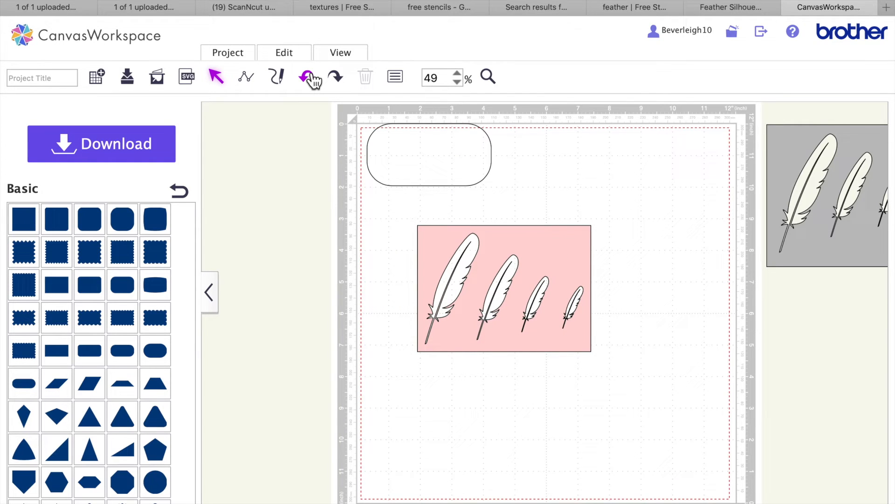
# Step: Undo back to before the feathers were cut out of the pink rectangle, including the added rounded rectangle
pyautogui.click(308, 77)
pyautogui.click(309, 77)
pyautogui.click(309, 77)
pyautogui.click(309, 76)
pyautogui.click(310, 77)
pyautogui.click(310, 76)
pyautogui.click(310, 76)
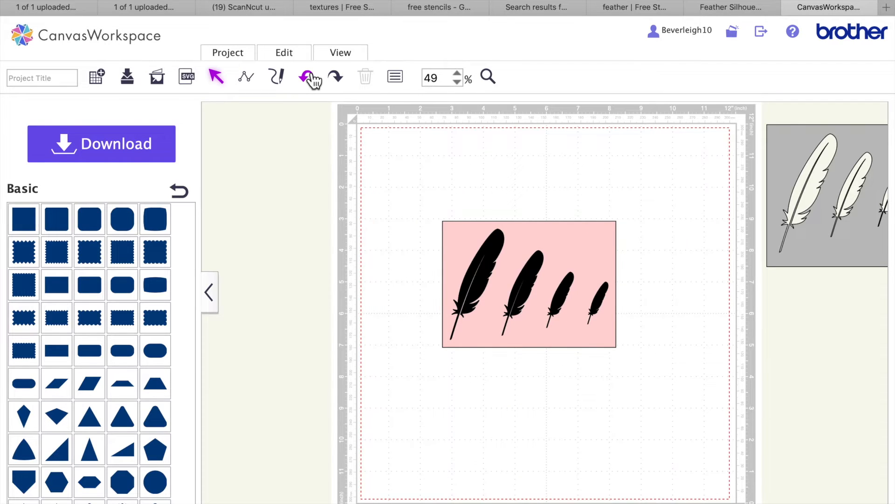
# Step: Ungroup the four black feathers on the pink rectangle
pyautogui.click(496, 266)
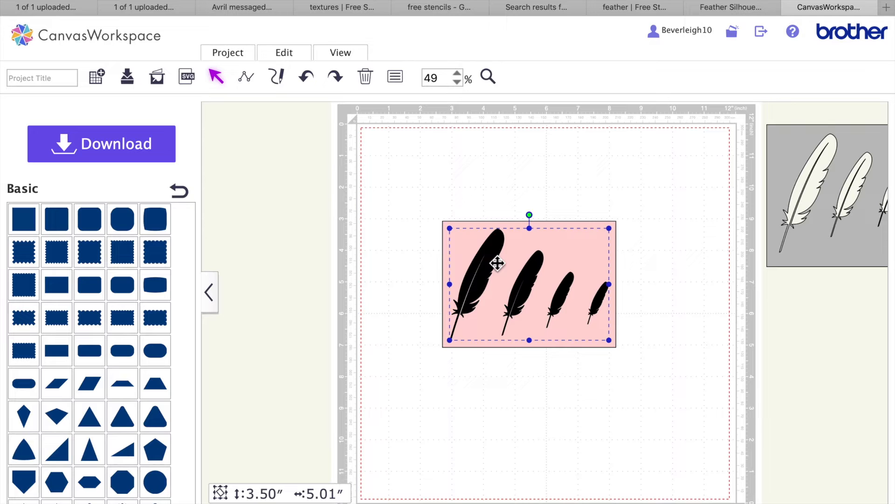
pyautogui.click(290, 56)
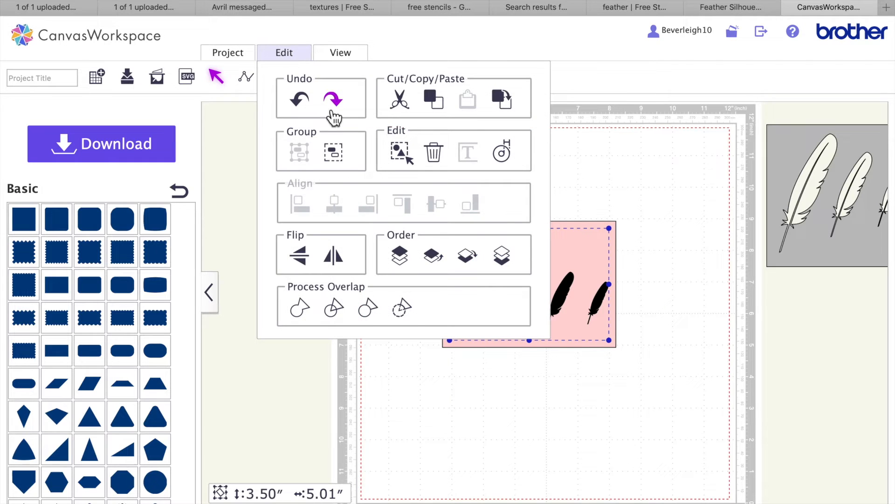
pyautogui.click(343, 158)
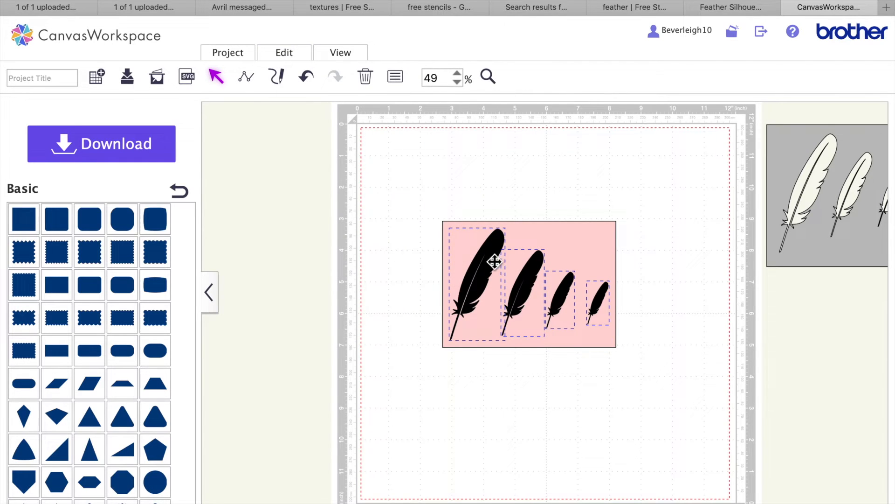
# Step: Rotate the largest feather by 90 degrees, and place it nearly horizontally along the pink rectangle's top edge
pyautogui.click(491, 285)
pyautogui.click(395, 77)
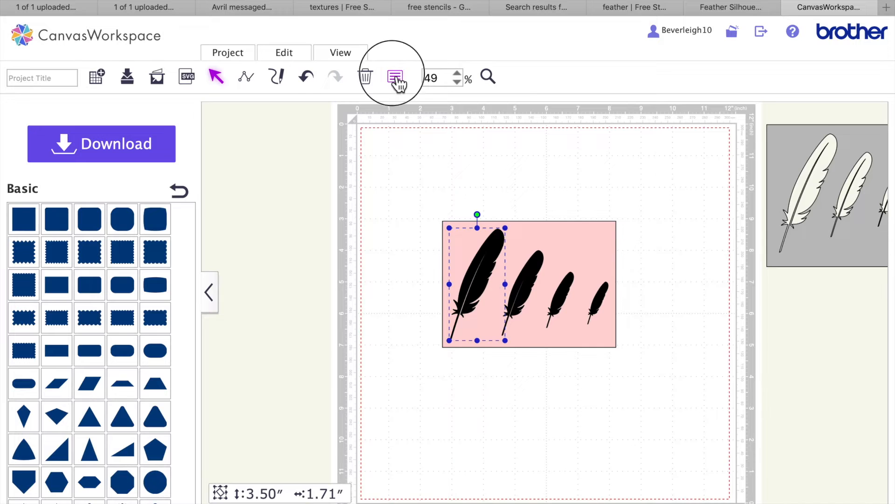
pyautogui.click(337, 214)
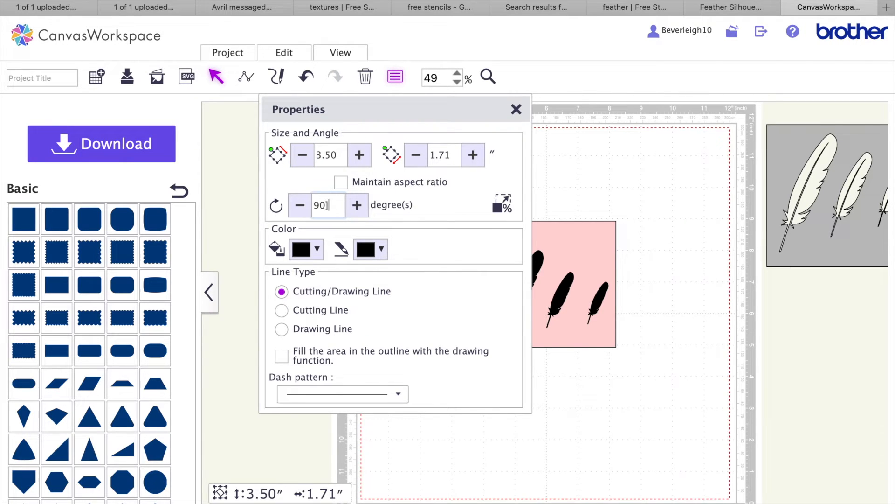
pyautogui.press('Return')
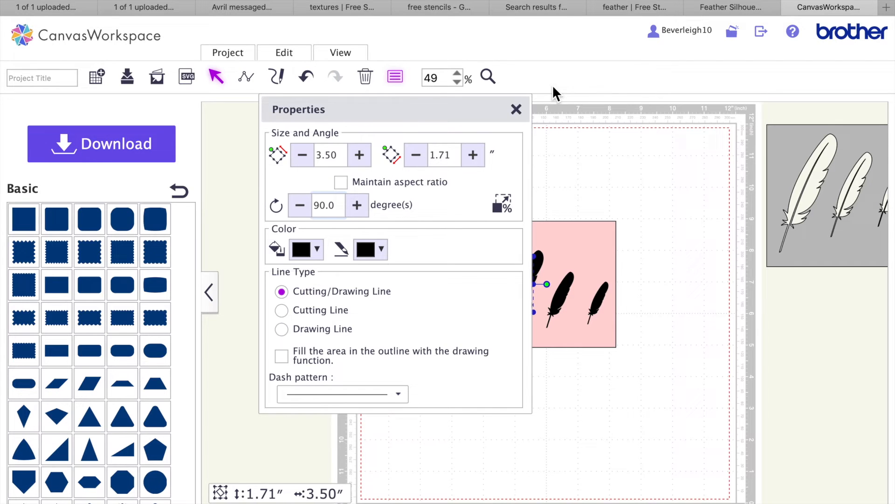
pyautogui.click(516, 110)
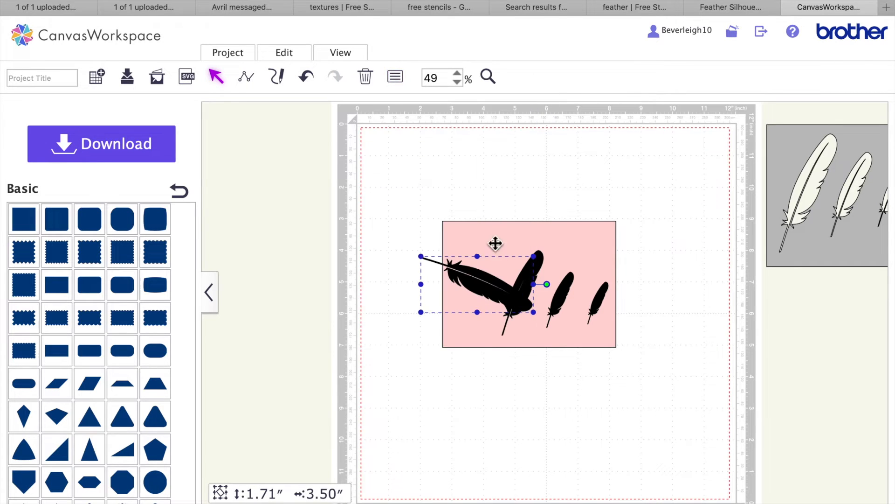
pyautogui.moveTo(497, 286); pyautogui.dragTo(590, 233)
pyautogui.moveTo(543, 252); pyautogui.dragTo(617, 254)
# Step: Move the second feather to the pink rectangle's left side and enlarge it to about 3.30″ by 1.61″
pyautogui.moveTo(524, 291); pyautogui.dragTo(473, 295)
pyautogui.moveTo(495, 339); pyautogui.dragTo(509, 343)
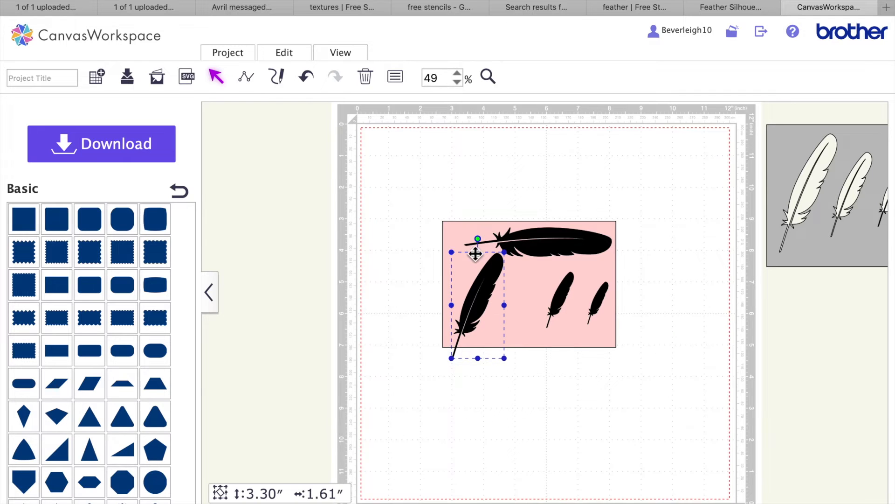
# Step: Tilt the second feather diagonally with its tip at the upper left, and fit it inside the rectangle below the largest feather
pyautogui.moveTo(480, 244); pyautogui.dragTo(426, 270)
pyautogui.moveTo(468, 302); pyautogui.dragTo(477, 285)
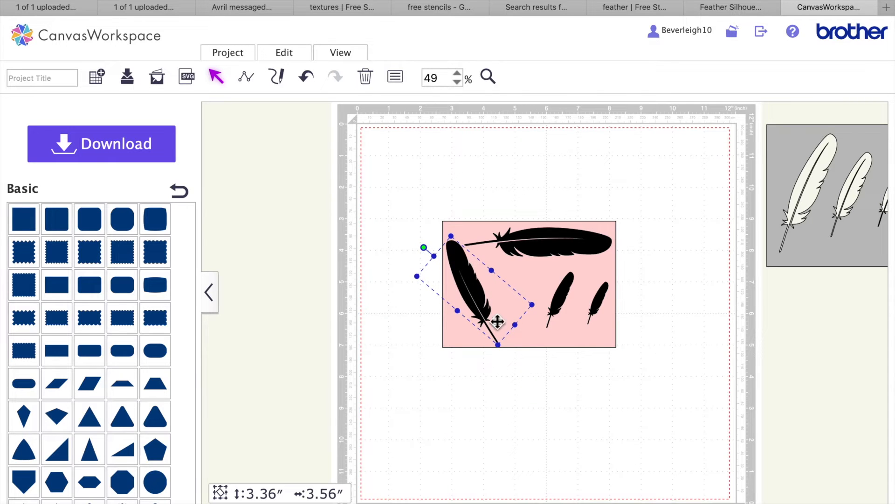
pyautogui.click(422, 246)
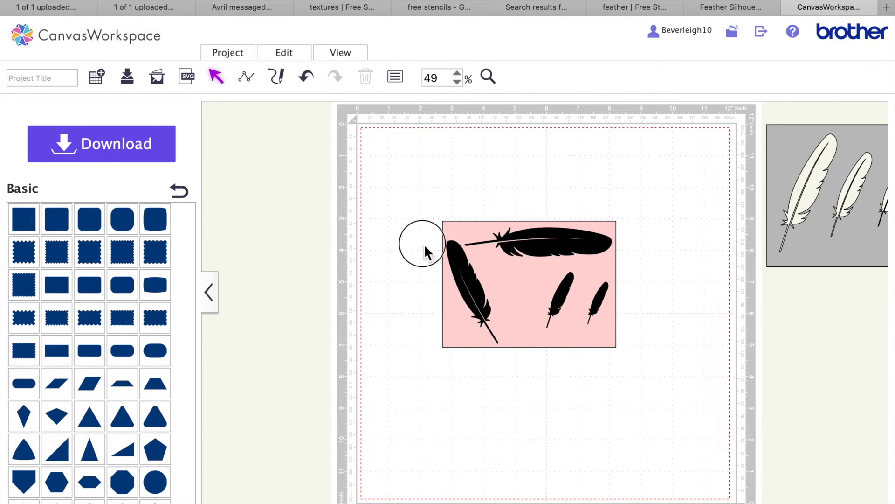
pyautogui.click(464, 267)
pyautogui.moveTo(424, 249); pyautogui.dragTo(414, 276)
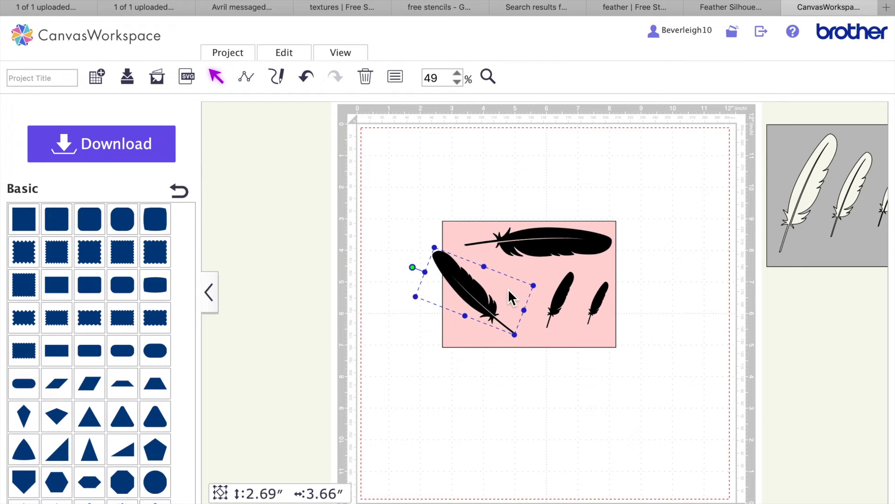
pyautogui.moveTo(480, 296); pyautogui.dragTo(502, 299)
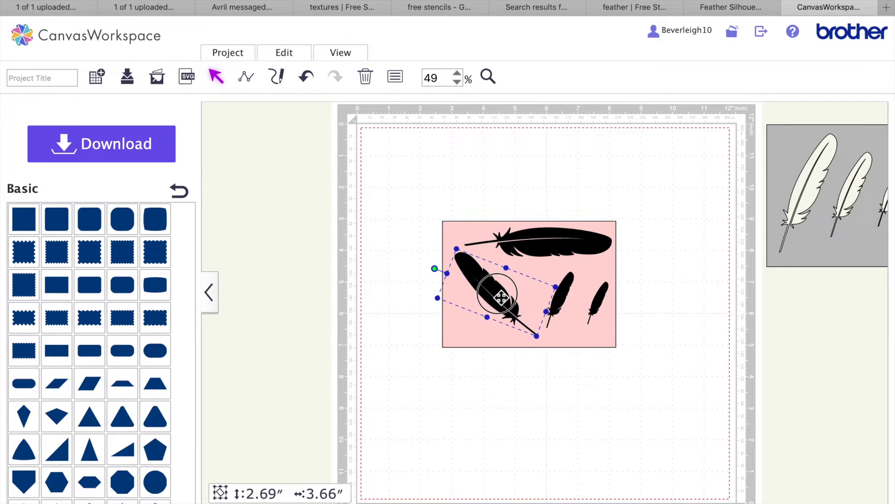
# Step: Enlarge the third feather to about 6.47″ by 4.88″ and move it outside the pink rectangle, over the mat's left edge
pyautogui.click(568, 303)
pyautogui.click(546, 302)
pyautogui.click(563, 301)
pyautogui.click(548, 295)
pyautogui.moveTo(548, 295); pyautogui.dragTo(595, 304)
pyautogui.click(563, 295)
pyautogui.moveTo(547, 271); pyautogui.dragTo(436, 229)
pyautogui.moveTo(538, 212); pyautogui.dragTo(369, 339)
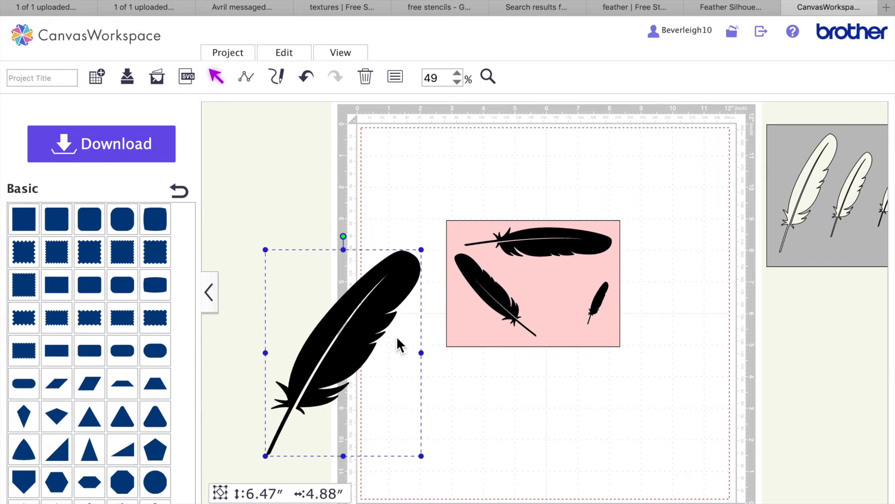
# Step: Set the enlarged third feather's rotation angle to 45 degrees
pyautogui.click(399, 78)
pyautogui.click(335, 205)
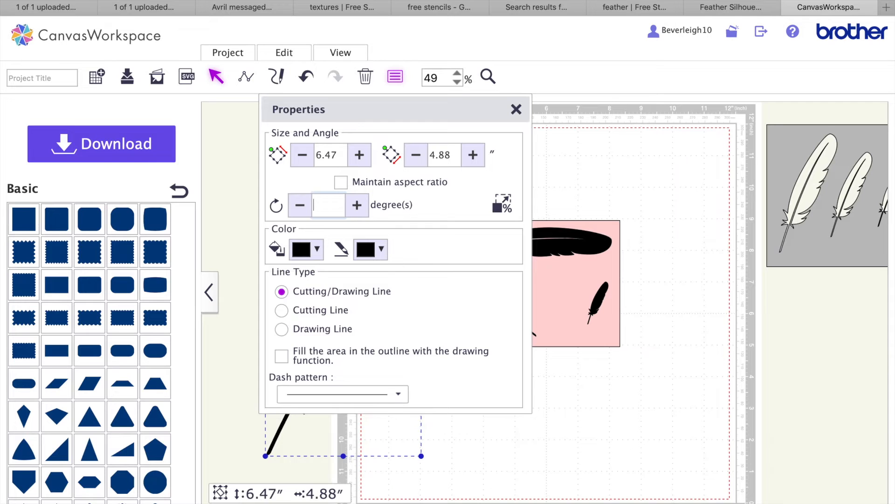
pyautogui.write('45')
pyautogui.press('Return')
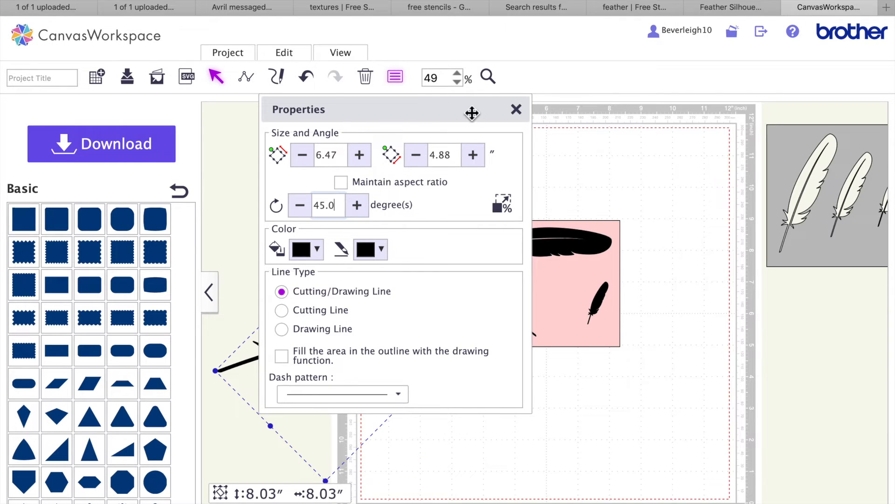
# Step: Reshape the third feather into a wide, nearly horizontal shape about 6.69″ wide and 3.37″ high
pyautogui.click(516, 109)
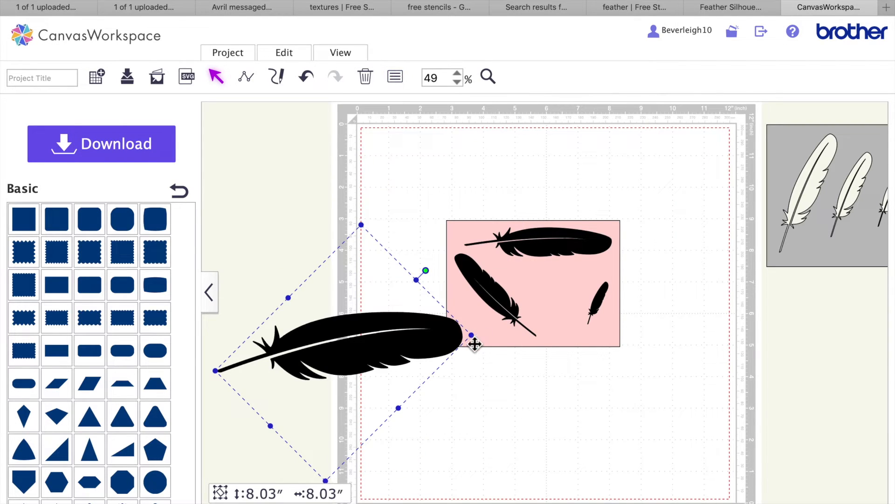
pyautogui.moveTo(476, 341); pyautogui.dragTo(443, 341)
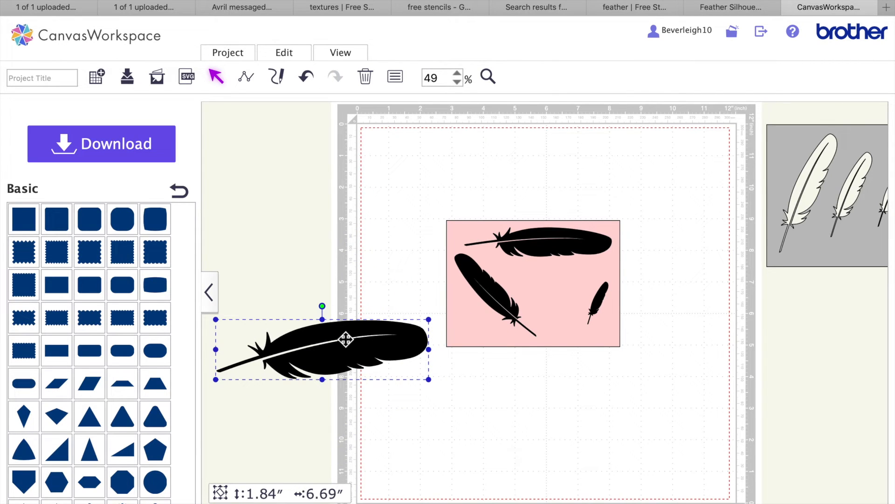
pyautogui.moveTo(322, 320); pyautogui.dragTo(315, 275)
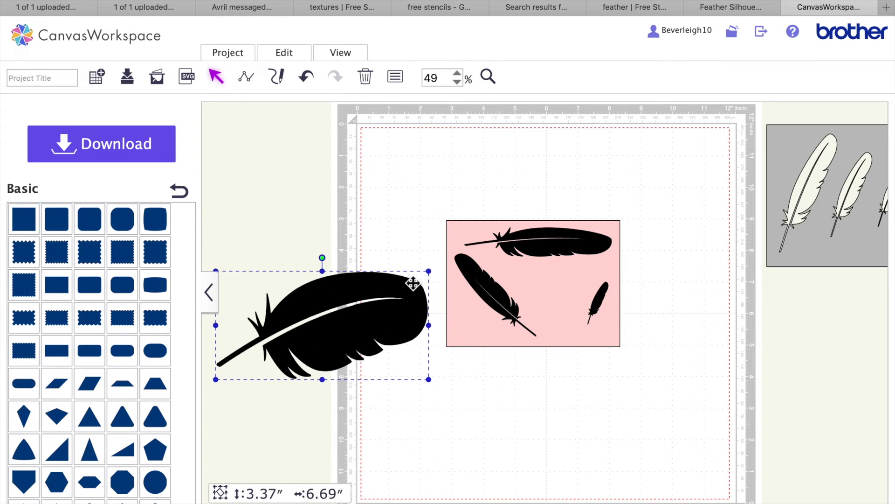
# Step: Delete the smallest feather, shrink the third feather to about 2.46″ by 1.24″ and fit it inside the pink rectangle below the largest feather
pyautogui.click(609, 306)
pyautogui.press('Delete')
pyautogui.moveTo(398, 307); pyautogui.dragTo(511, 416)
pyautogui.moveTo(384, 380); pyautogui.dragTo(485, 429)
pyautogui.moveTo(568, 464); pyautogui.dragTo(606, 407)
pyautogui.moveTo(524, 374); pyautogui.dragTo(555, 390)
# Step: Shrink a duplicate of the third feather to about 1.52″ by 0.89″ and place it on the mat below the pink rectangle
pyautogui.moveTo(625, 418); pyautogui.dragTo(580, 401)
pyautogui.moveTo(631, 362); pyautogui.dragTo(614, 371)
pyautogui.moveTo(581, 405); pyautogui.dragTo(579, 409)
pyautogui.moveTo(619, 371); pyautogui.dragTo(594, 370)
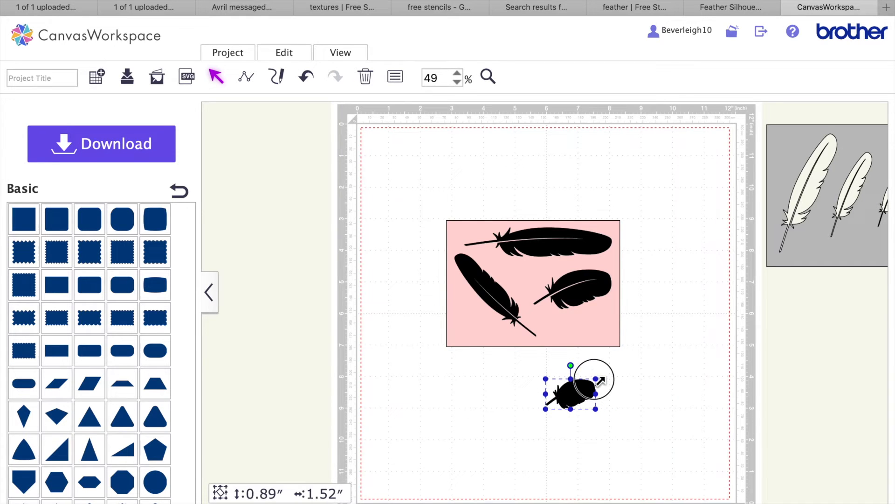
pyautogui.click(590, 410)
pyautogui.moveTo(577, 407); pyautogui.dragTo(552, 451)
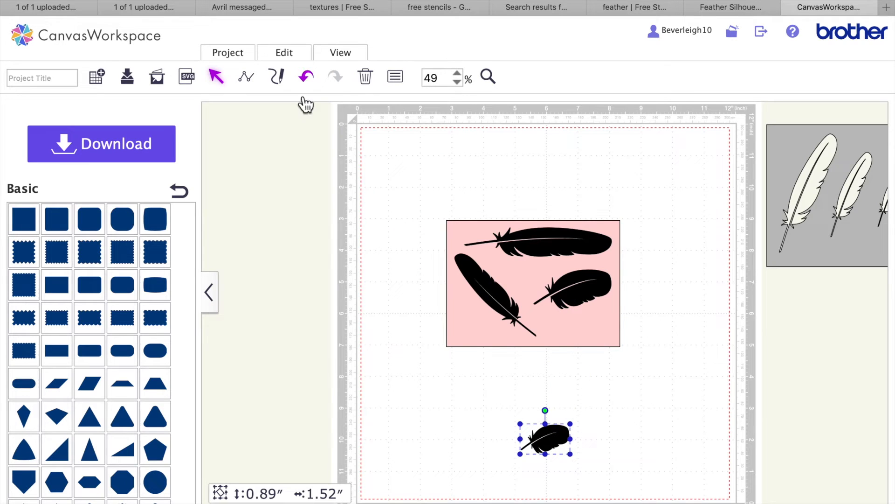
# Step: Flip the small duplicate feather horizontally and place it inside the pink rectangle below the third feather
pyautogui.click(287, 53)
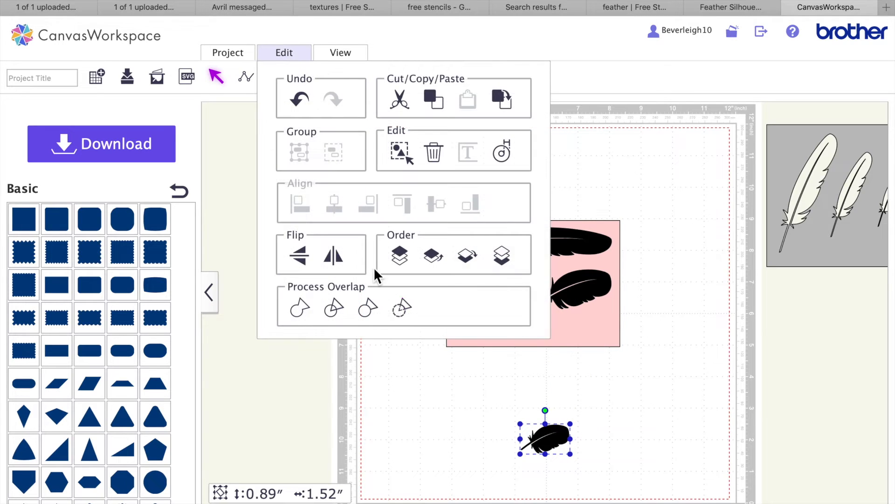
pyautogui.click(337, 257)
pyautogui.moveTo(543, 444); pyautogui.dragTo(567, 332)
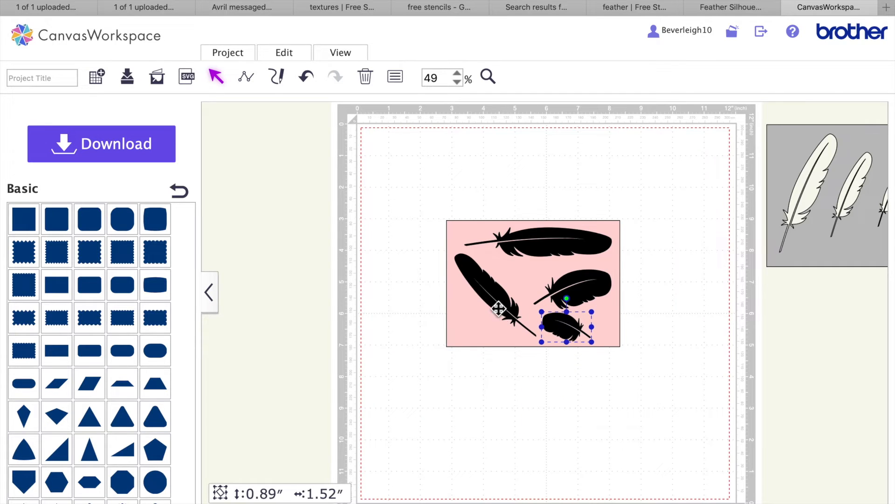
# Step: Shift the third feather slightly up and left, and move the small feather toward the rectangle's lower-right corner
pyautogui.moveTo(583, 299); pyautogui.dragTo(576, 295)
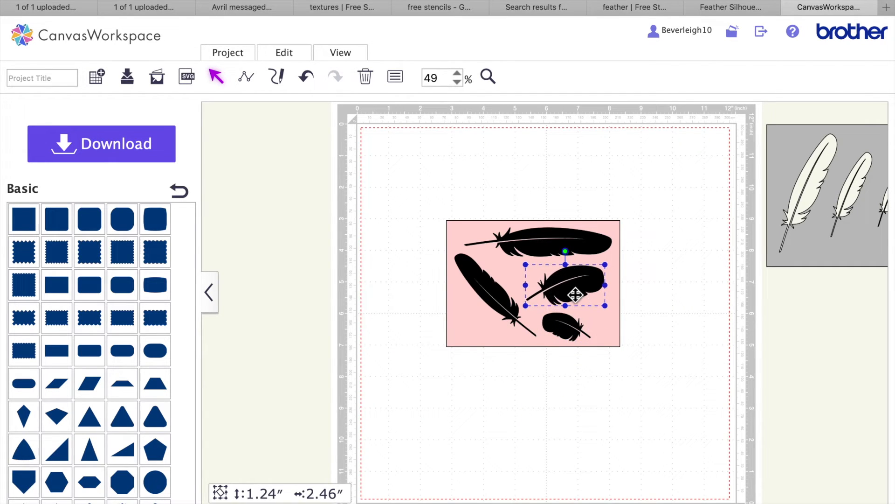
pyautogui.moveTo(576, 332); pyautogui.dragTo(596, 327)
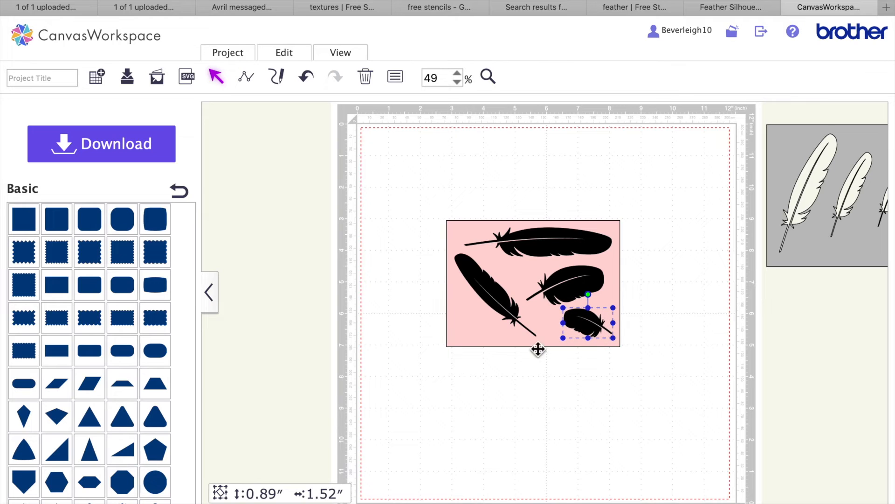
pyautogui.moveTo(583, 290); pyautogui.dragTo(576, 289)
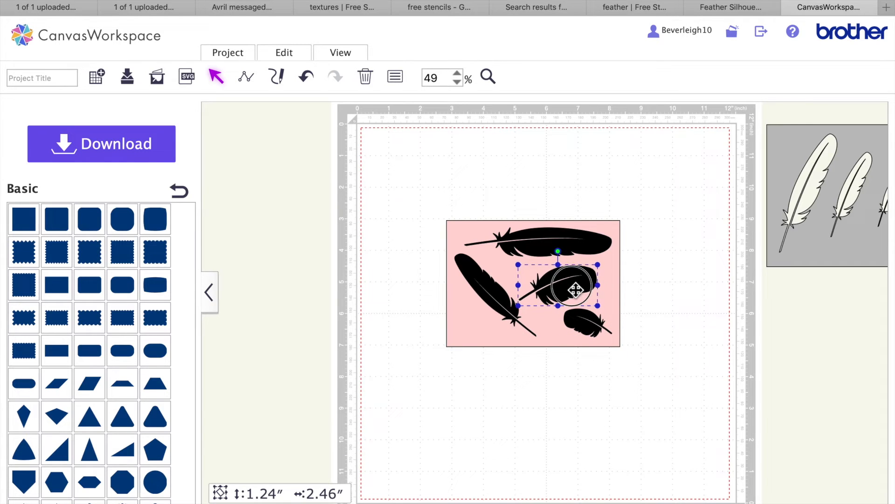
pyautogui.click(576, 427)
# Step: Stretch the second, diagonal feather slightly so its quill reaches closer to the pink rectangle's bottom edge
pyautogui.click(488, 76)
pyautogui.click(537, 240)
pyautogui.scroll(-3, 546, 276)
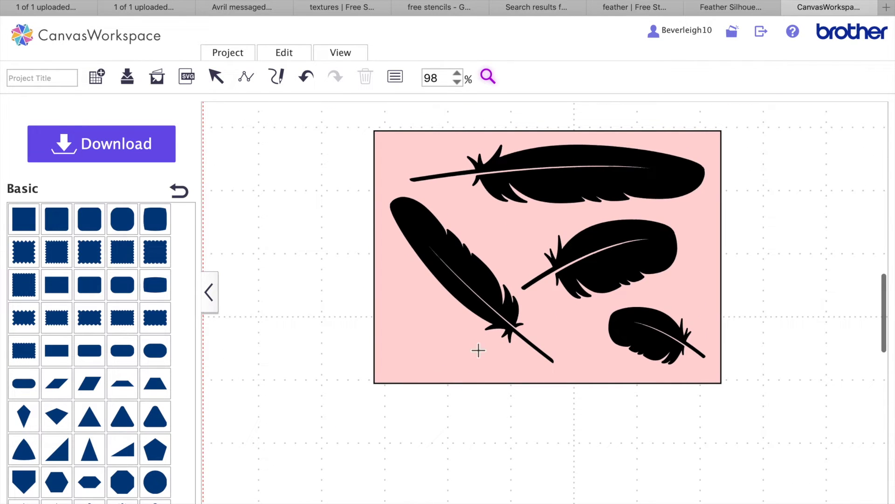
pyautogui.click(463, 299)
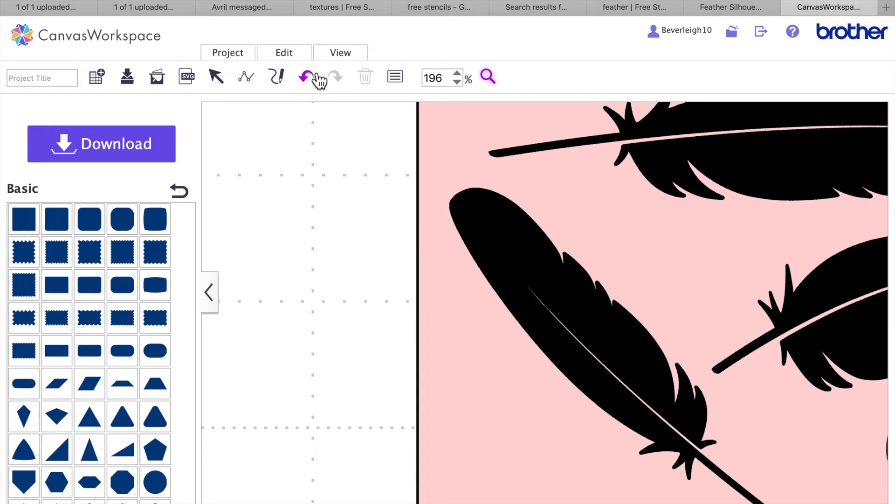
pyautogui.click(217, 78)
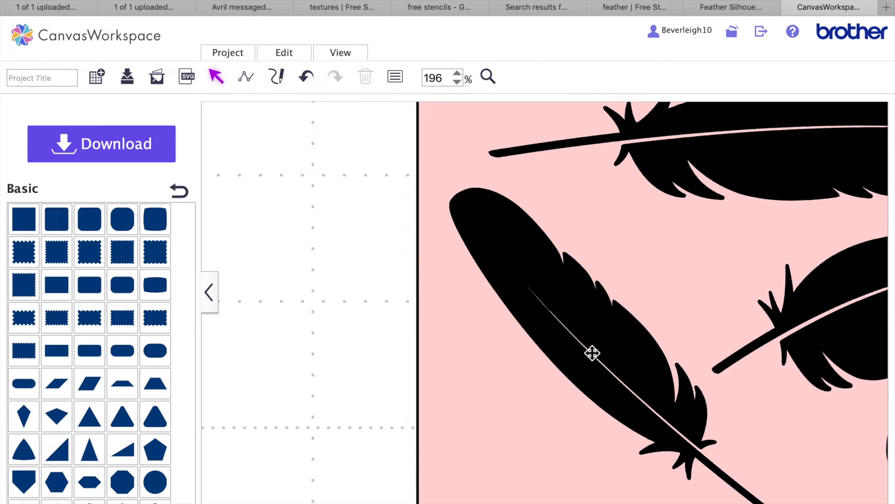
pyautogui.click(602, 338)
pyautogui.moveTo(585, 452); pyautogui.dragTo(575, 472)
pyautogui.click(418, 429)
# Step: Enlarge the small lower-right feather slightly by extending it outward to the left and upward
pyautogui.hscroll(10, 418, 429)
pyautogui.scroll(-4, 418, 429)
pyautogui.hscroll(-5, 418, 429)
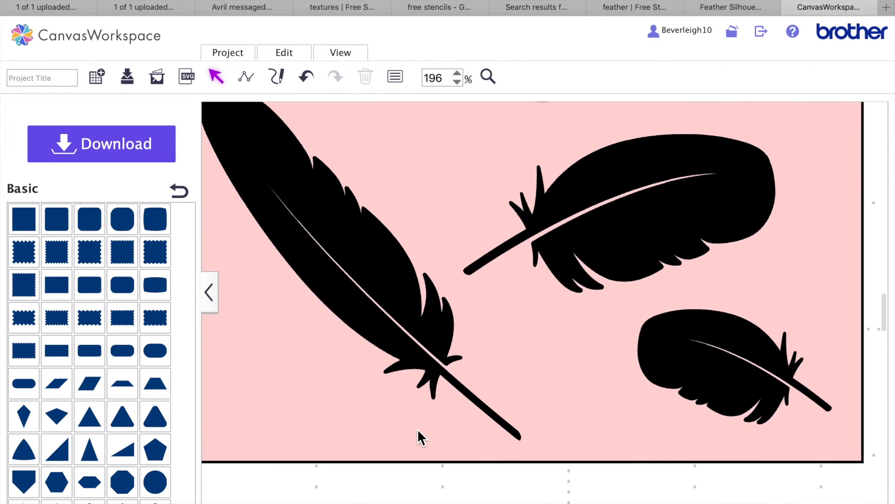
pyautogui.scroll(5, 541, 299)
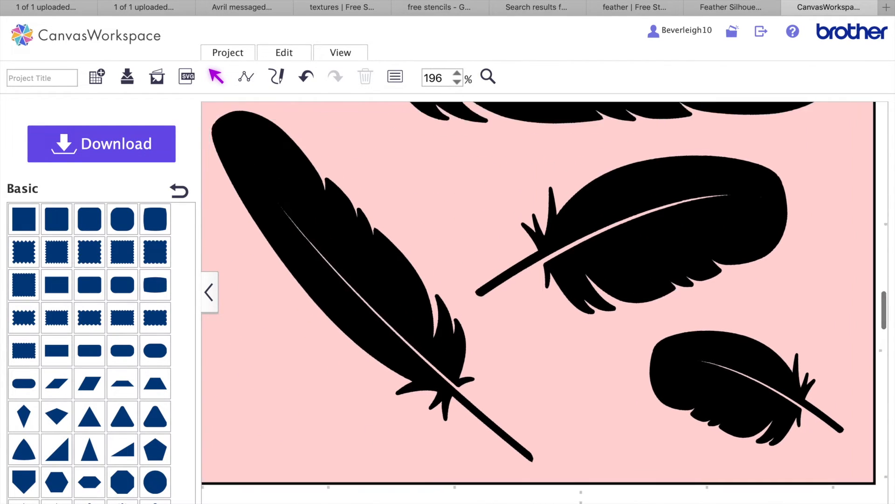
pyautogui.scroll(-5, 734, 318)
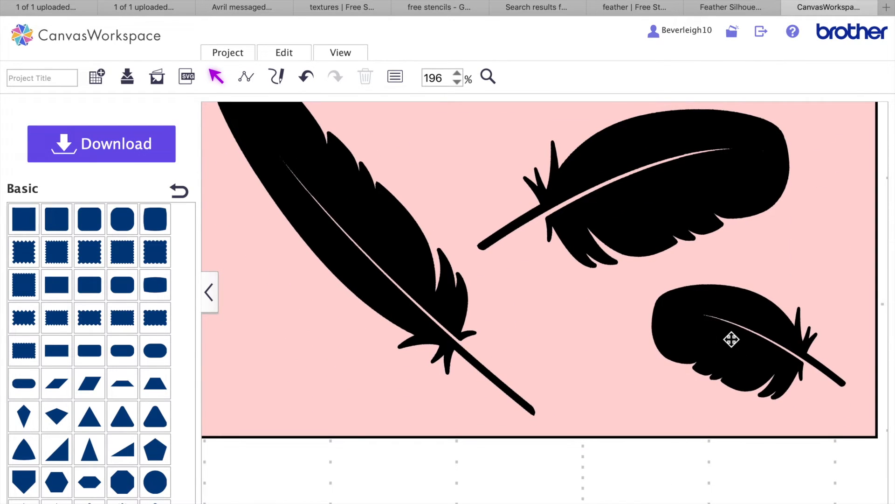
pyautogui.click(731, 339)
pyautogui.moveTo(652, 410); pyautogui.dragTo(641, 412)
pyautogui.moveTo(748, 282); pyautogui.dragTo(745, 271)
pyautogui.click(590, 475)
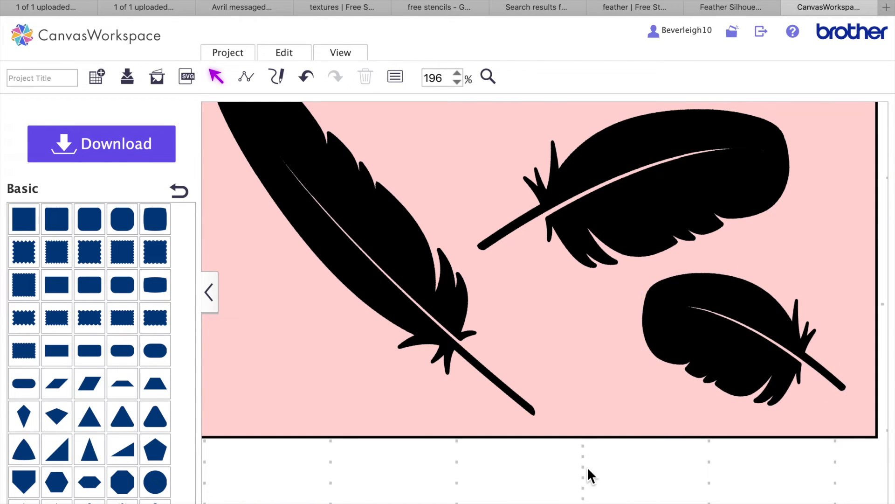
# Step: Process the overlap of the pink rectangle and all four feathers so the feathers are cut out as openings
pyautogui.click(341, 55)
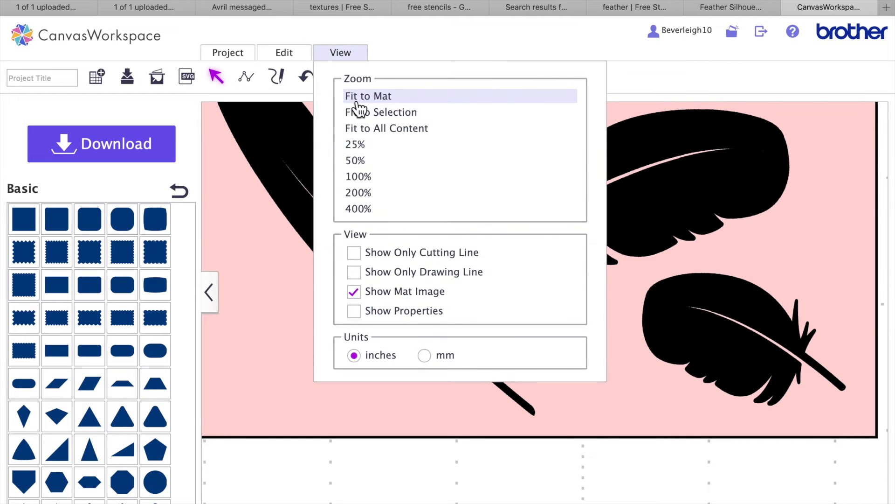
pyautogui.click(365, 98)
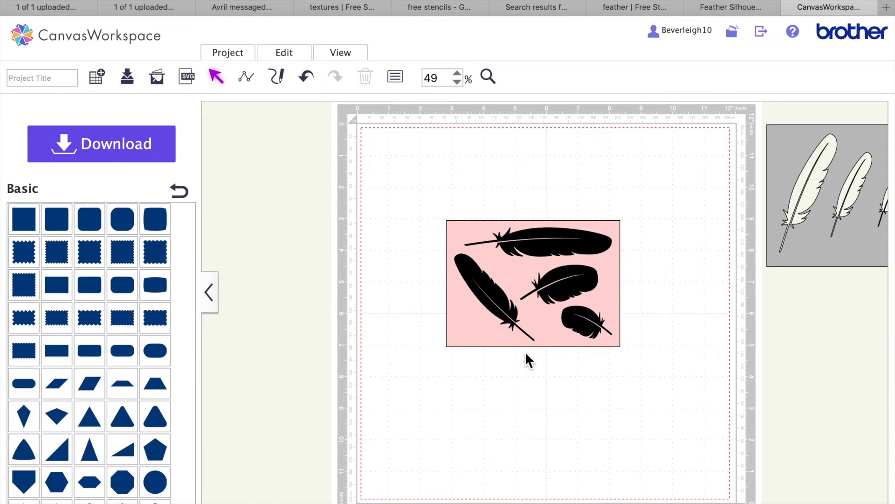
pyautogui.moveTo(436, 180); pyautogui.dragTo(628, 359)
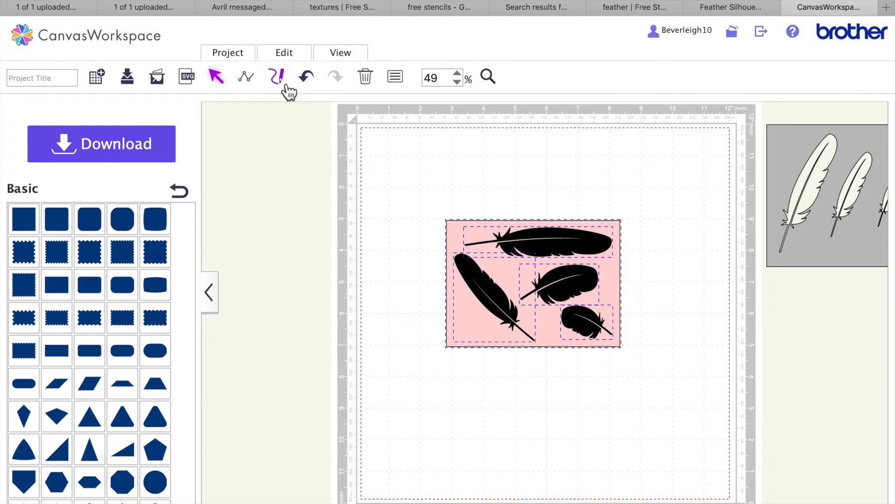
pyautogui.click(284, 53)
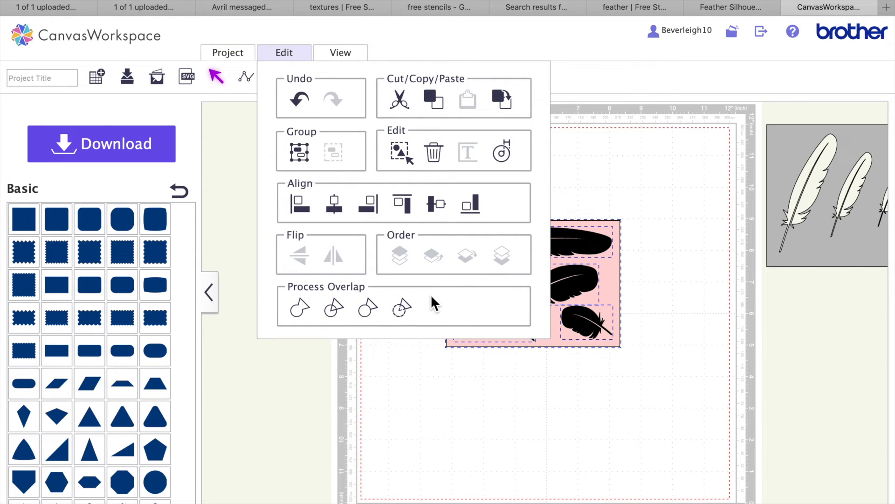
pyautogui.click(402, 310)
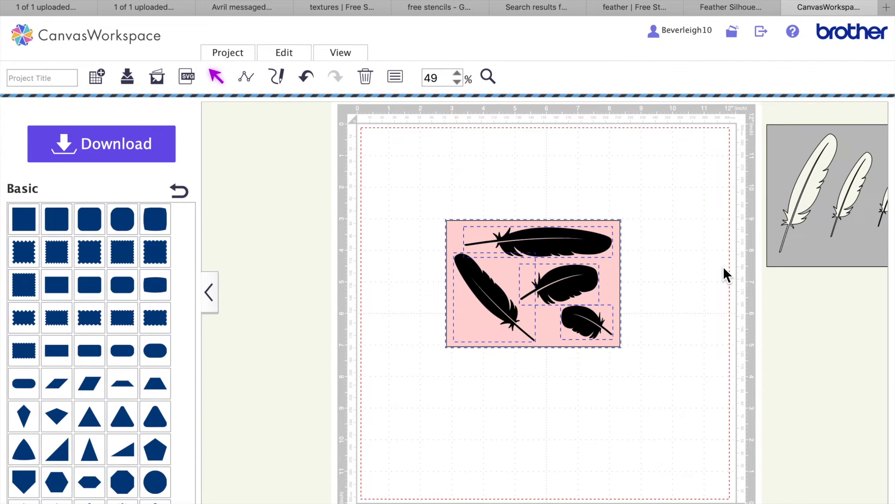
pyautogui.click(606, 291)
# Step: Add a basic rounded square over the left part of the stencil and fill it with orange
pyautogui.click(491, 77)
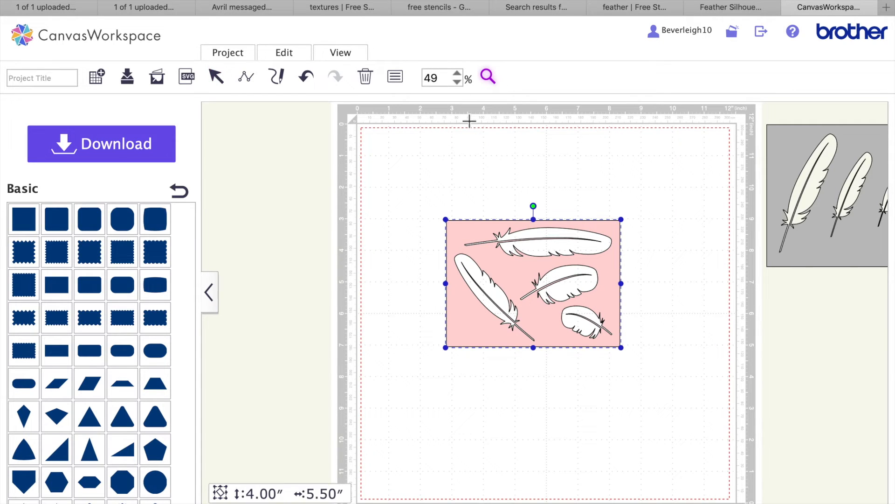
pyautogui.click(451, 83)
pyautogui.write('100')
pyautogui.press('Return')
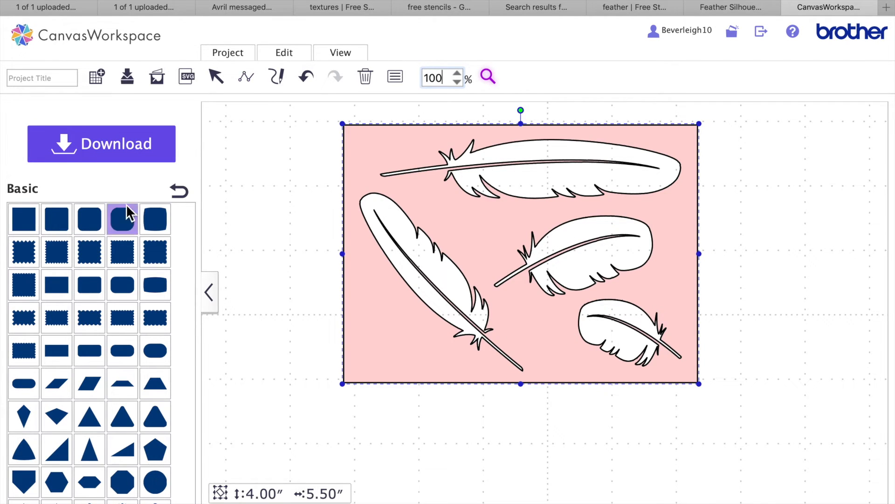
pyautogui.moveTo(125, 212); pyautogui.dragTo(339, 187)
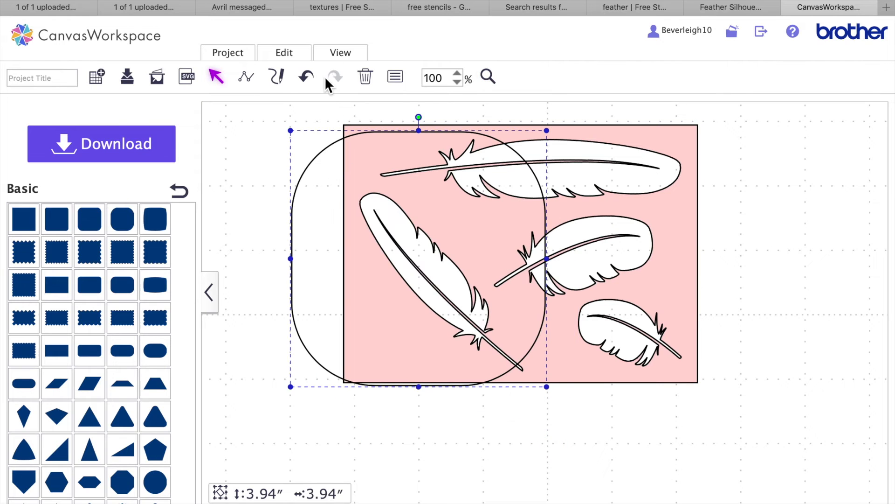
pyautogui.click(395, 81)
pyautogui.click(322, 256)
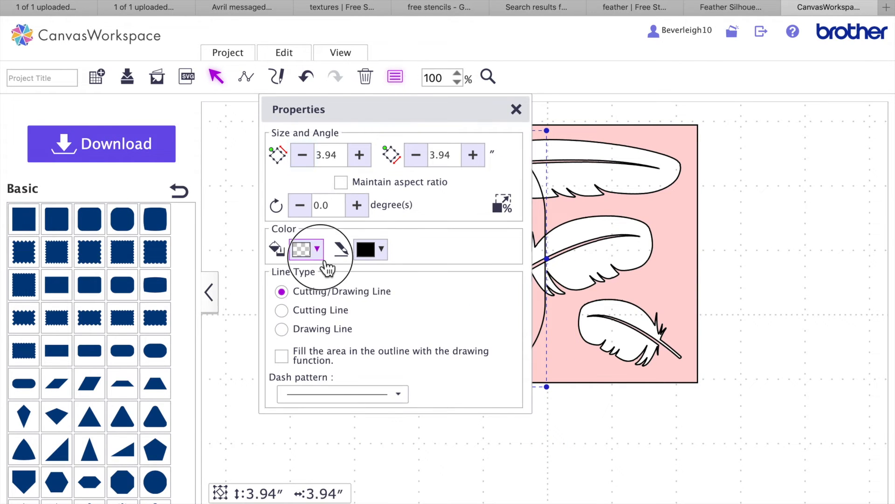
pyautogui.click(370, 304)
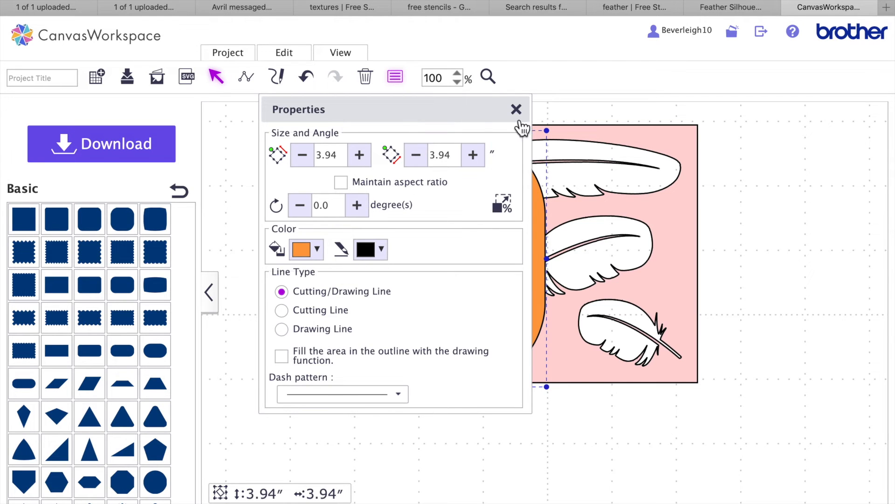
pyautogui.click(516, 110)
# Step: Send the orange rounded square to the back, behind the pink stencil
pyautogui.click(395, 80)
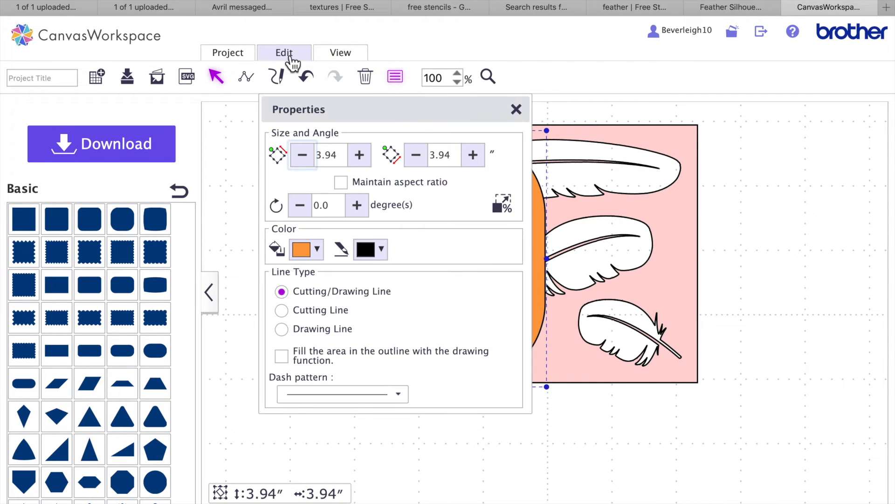
pyautogui.click(285, 53)
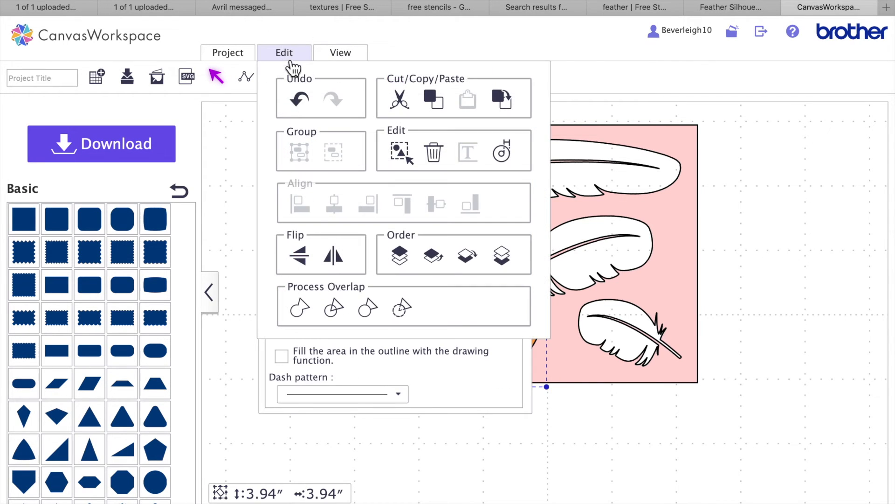
pyautogui.click(503, 256)
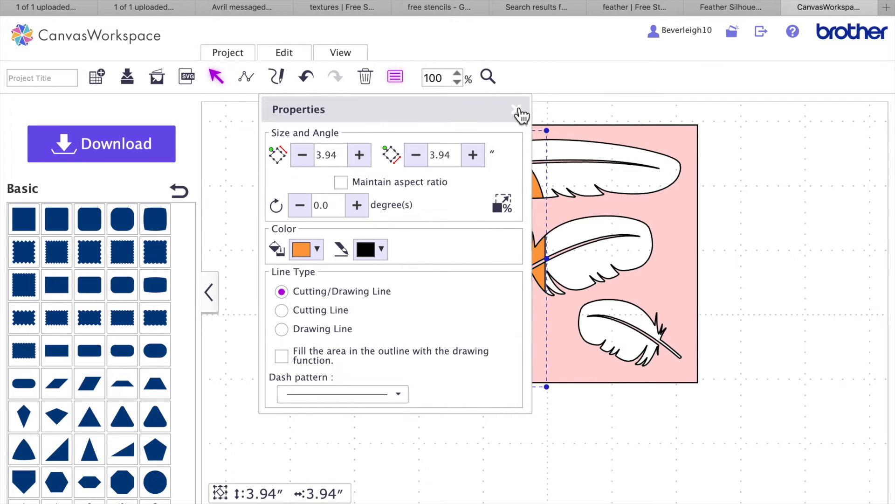
pyautogui.click(516, 109)
# Step: Slide the orange rounded square behind the stencil to check the feather openings, and delete it
pyautogui.moveTo(351, 262); pyautogui.dragTo(385, 238)
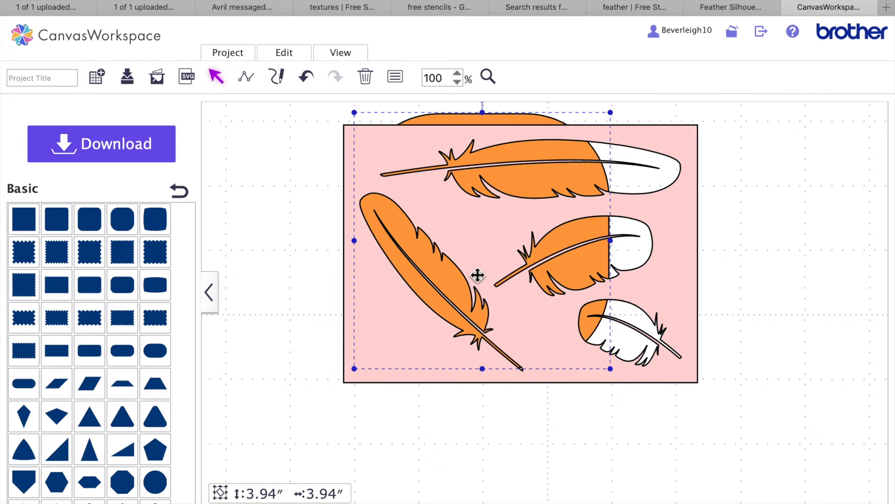
pyautogui.moveTo(458, 123); pyautogui.dragTo(336, 315)
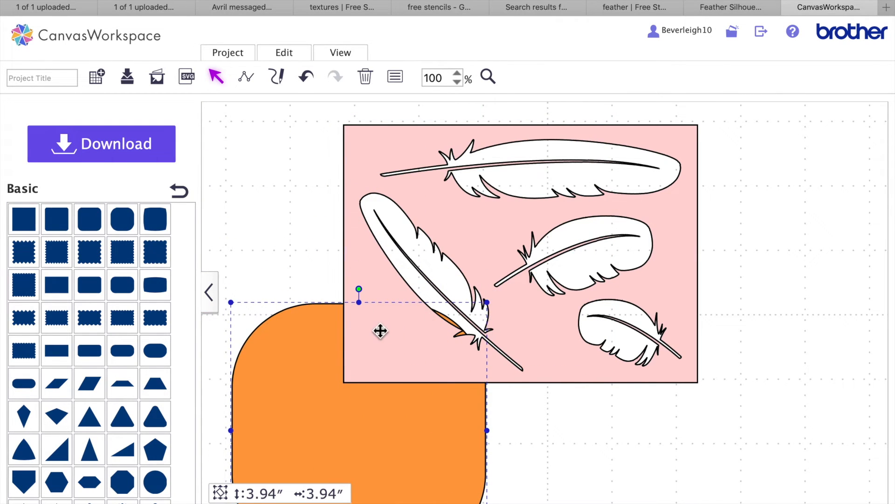
pyautogui.press('Delete')
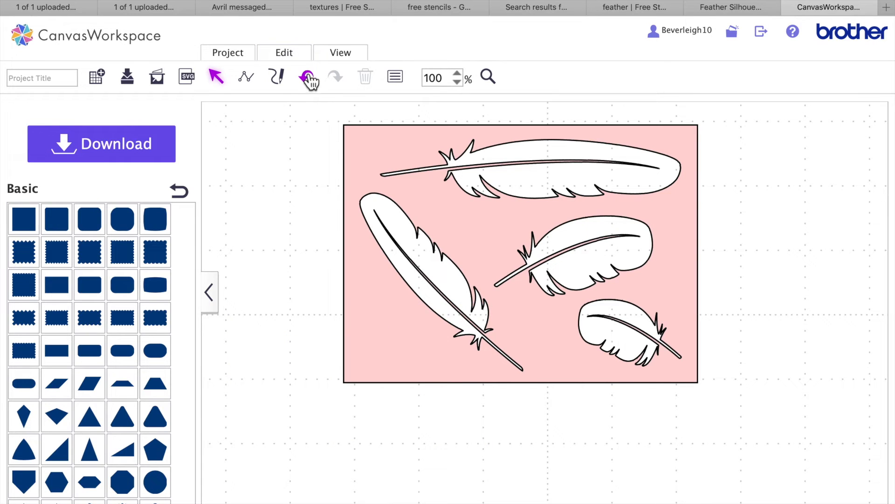
# Step: Move the pink stencil to the mat's upper left and place the grey feather stencil directly beneath it
pyautogui.click(355, 63)
pyautogui.click(362, 96)
pyautogui.moveTo(607, 306); pyautogui.dragTo(553, 248)
pyautogui.moveTo(814, 254); pyautogui.dragTo(434, 442)
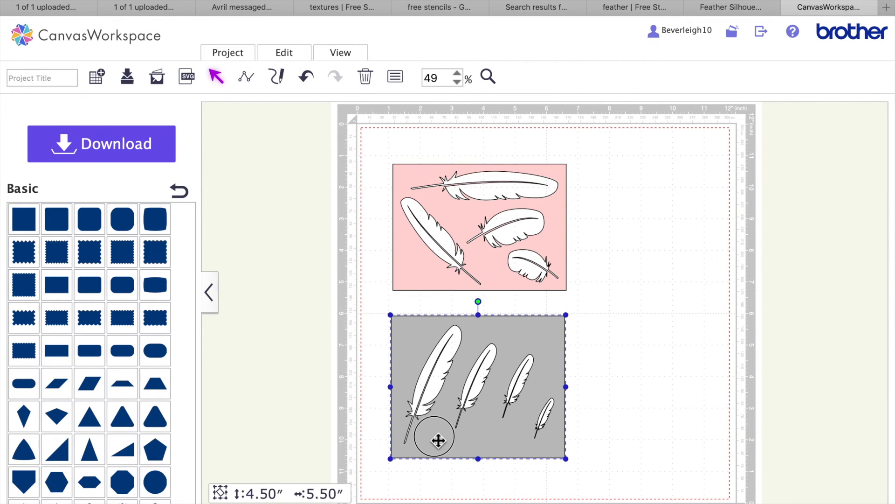
pyautogui.click(592, 417)
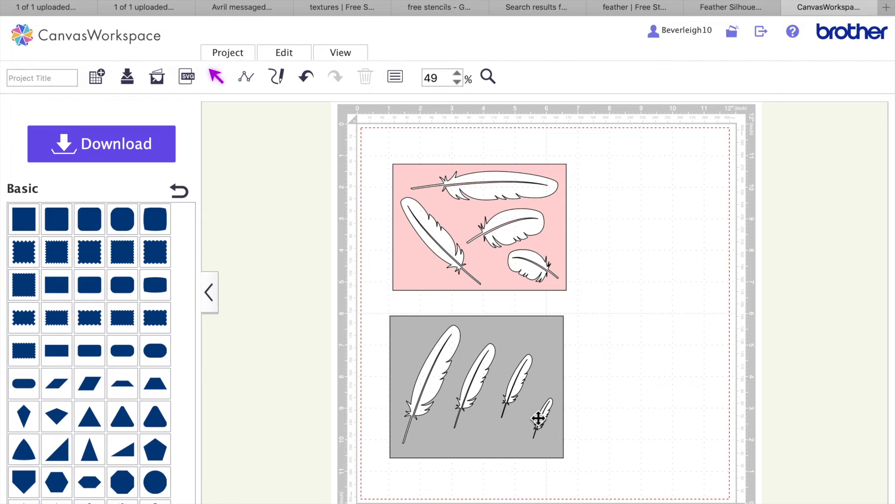
# Step: Shift the grey feather stencil slightly so its edges line up with the pink stencil above, and deselect it
pyautogui.moveTo(506, 340); pyautogui.dragTo(510, 340)
pyautogui.click(618, 359)
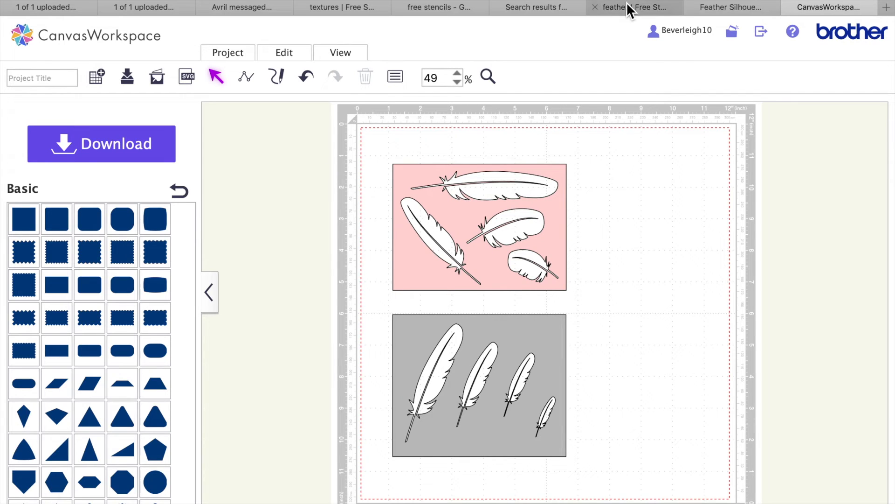
# Step: Review the source feather silhouette and its SVG vector download option on Pixabay, and return to CanvasWorkspace
pyautogui.click(709, 6)
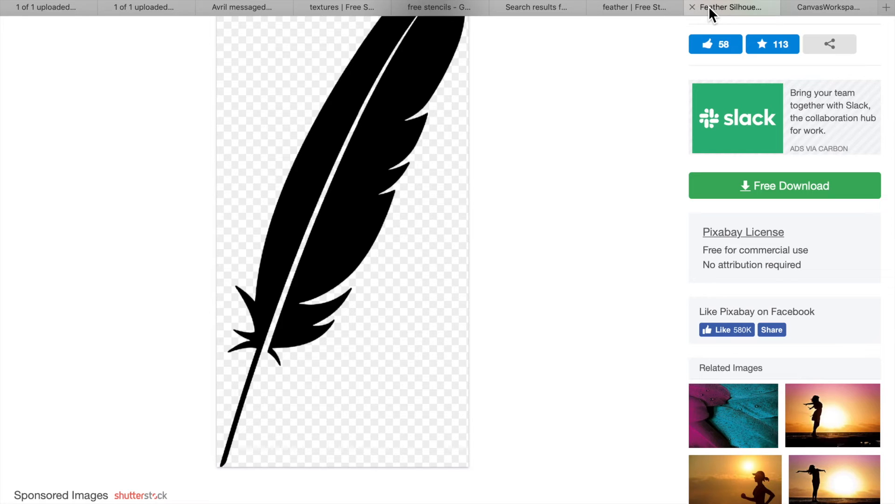
pyautogui.scroll(3, 455, 191)
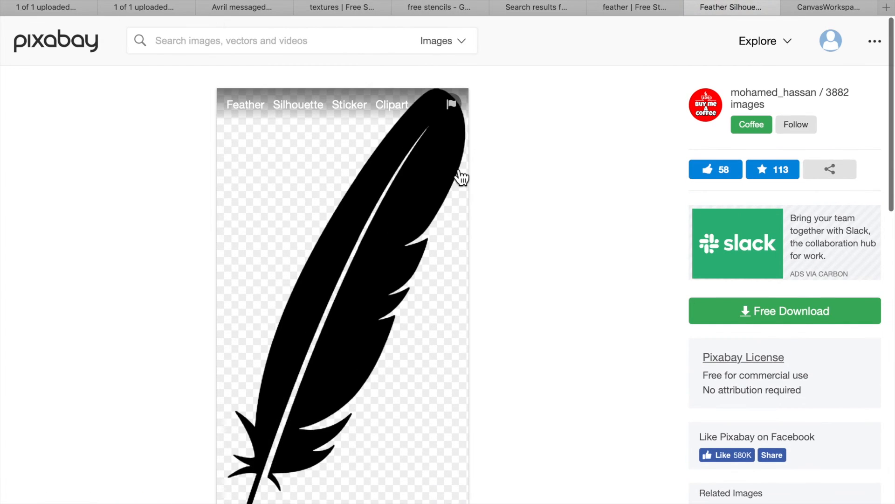
pyautogui.click(745, 321)
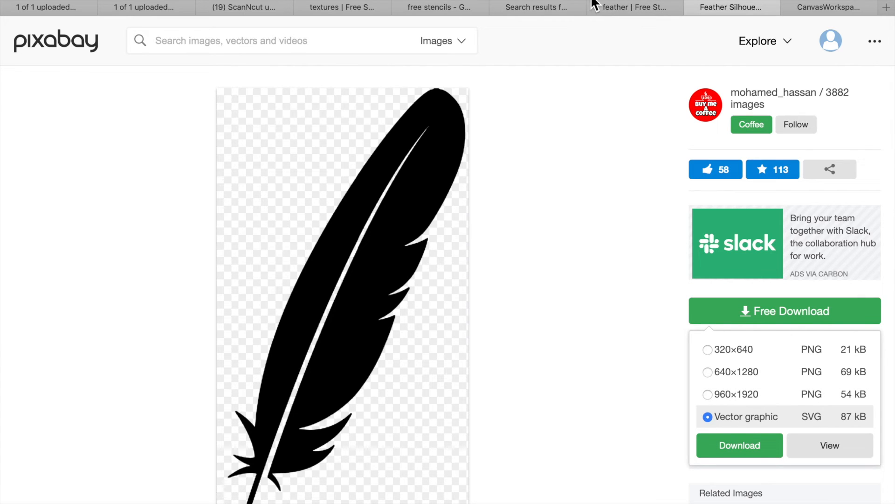
pyautogui.click(801, 6)
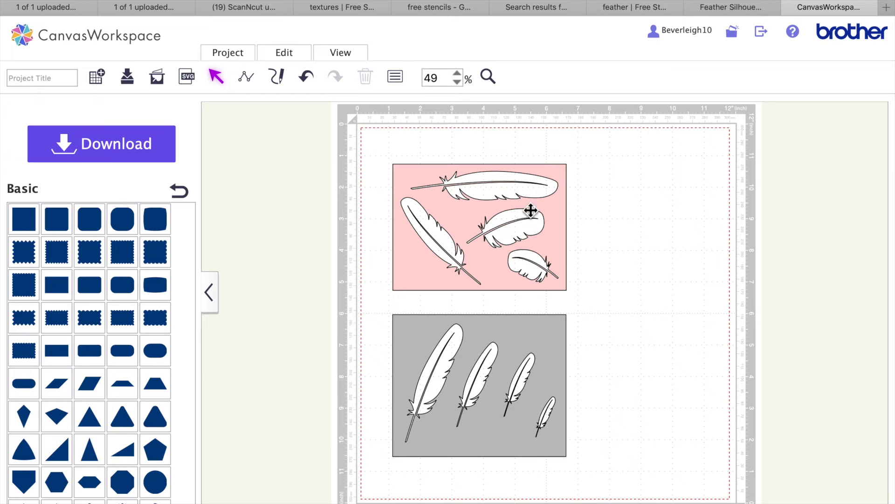
# Step: Reposition the pink stencil near the top of the mat, above the grey stencil and fully inside the cutting area
pyautogui.moveTo(466, 218); pyautogui.dragTo(411, 209)
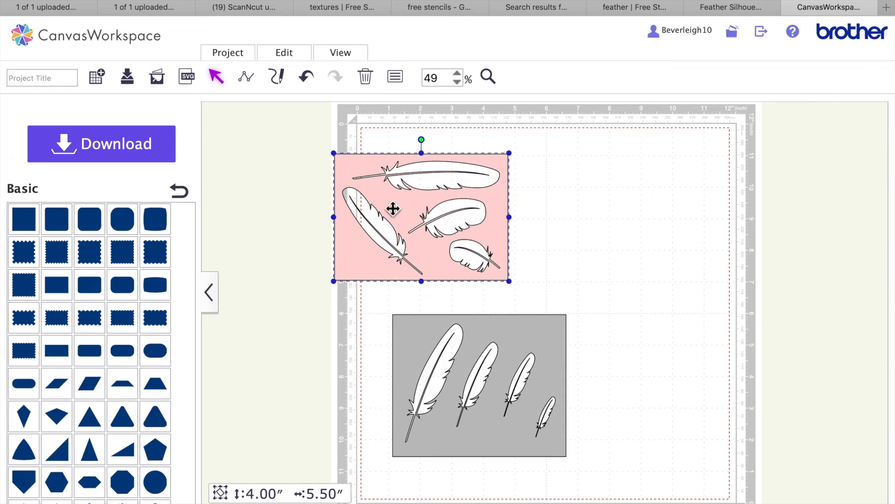
pyautogui.moveTo(406, 203); pyautogui.dragTo(468, 196)
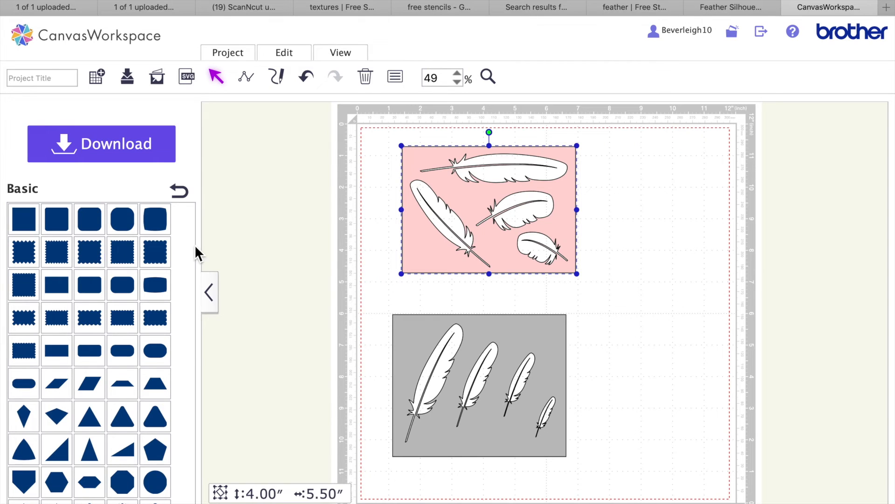
# Step: Title the project "feathers stencil" and save it
pyautogui.click(65, 78)
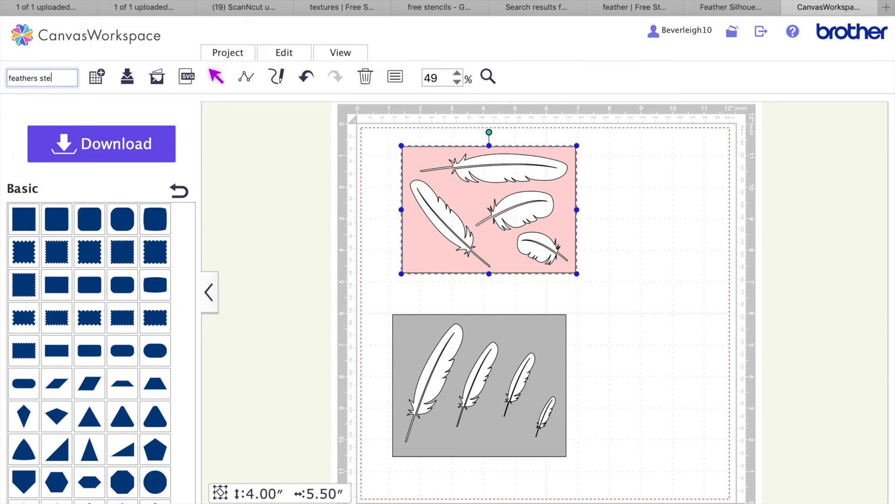
pyautogui.click(131, 84)
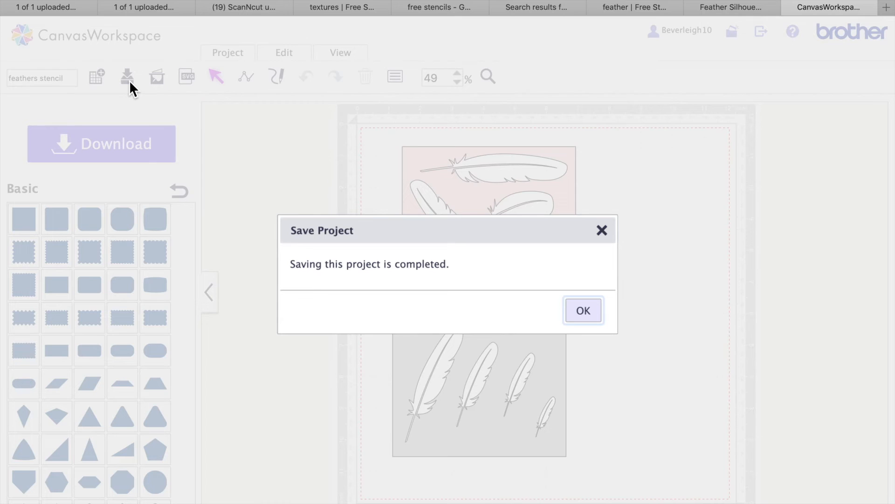
pyautogui.click(590, 321)
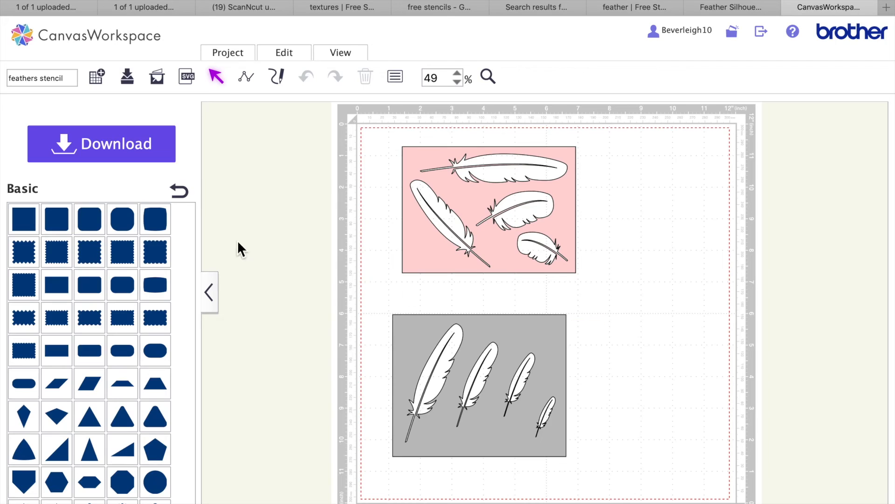
# Step: Review the file transfer methods for feathers_stencil.fcm, including Download to PC and ScanNCut Transfer, without downloading the file
pyautogui.click(135, 158)
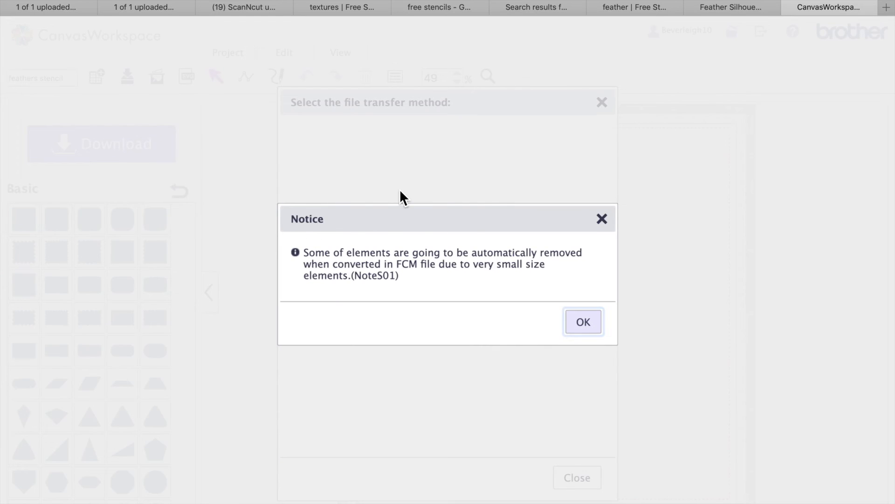
pyautogui.click(584, 322)
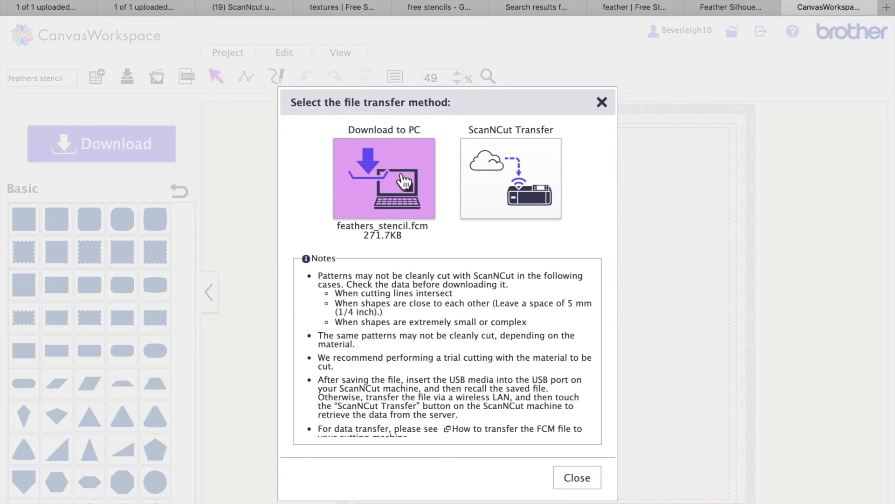
pyautogui.click(603, 104)
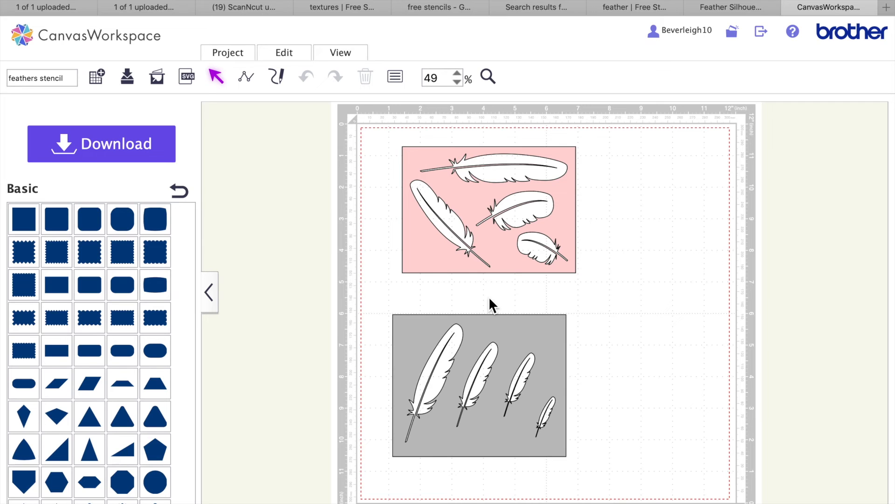
# Step: Show the saved projects, save the feathers stencil project again, and collapse the pattern list
pyautogui.click(173, 192)
pyautogui.click(126, 226)
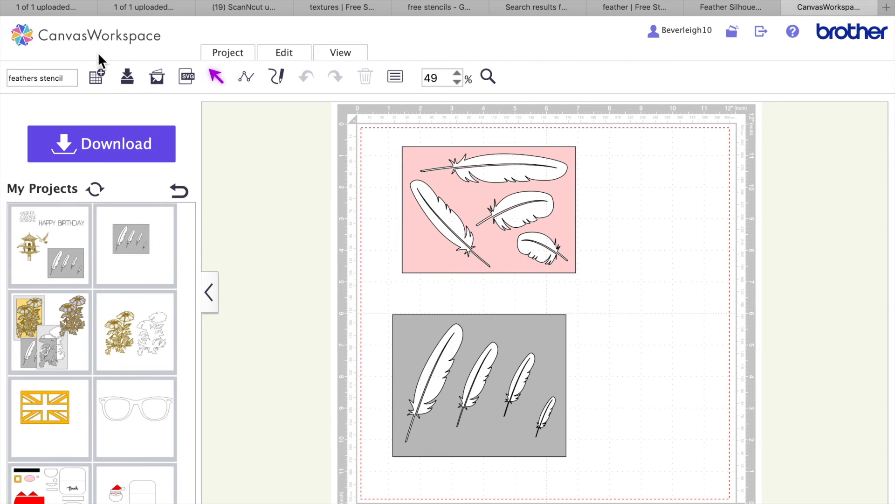
pyautogui.click(128, 75)
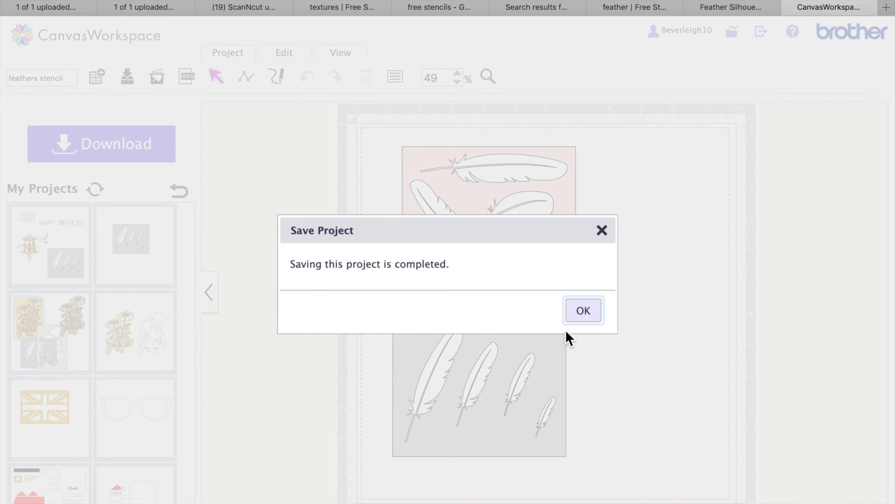
pyautogui.click(578, 311)
pyautogui.click(209, 292)
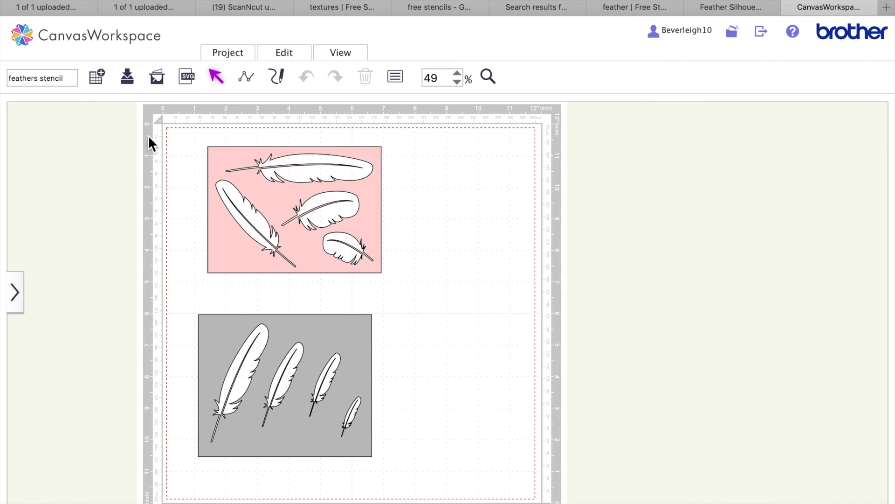
# Step: Start a new project and place the saved project with the pink and grey feather stencils on the mat
pyautogui.click(102, 84)
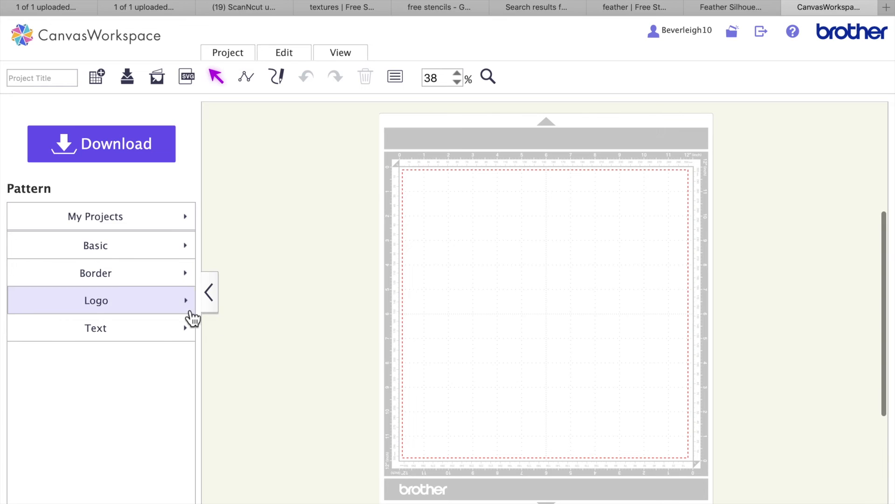
pyautogui.click(163, 221)
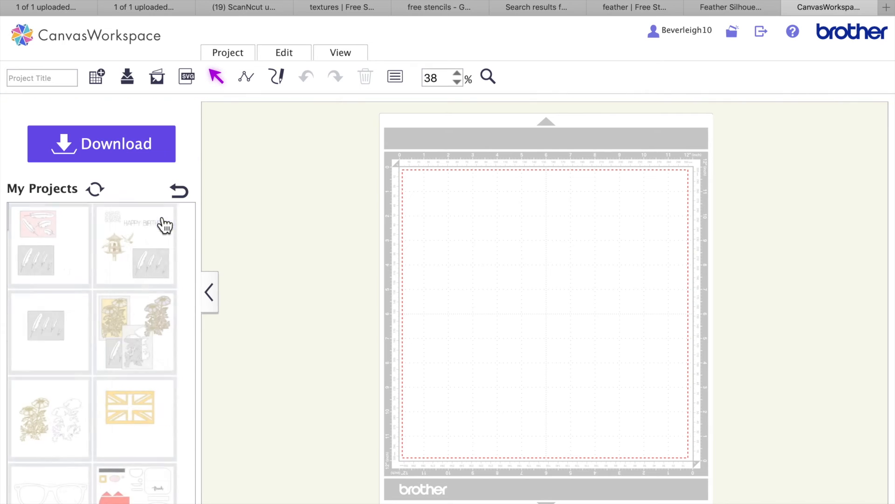
pyautogui.click(46, 257)
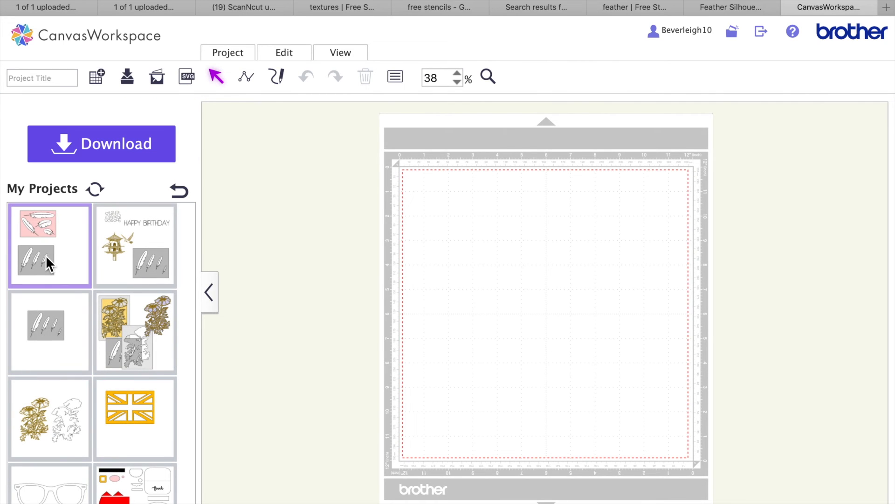
pyautogui.moveTo(45, 256); pyautogui.dragTo(446, 268)
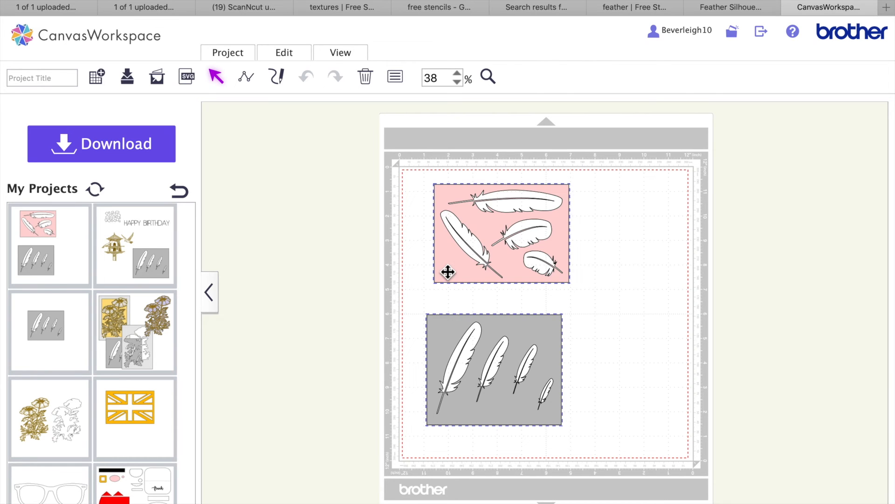
# Step: Move both feather stencils beside the mat and add the saved birdhouse and Happy Birthday project to the mat
pyautogui.moveTo(510, 244); pyautogui.dragTo(319, 260)
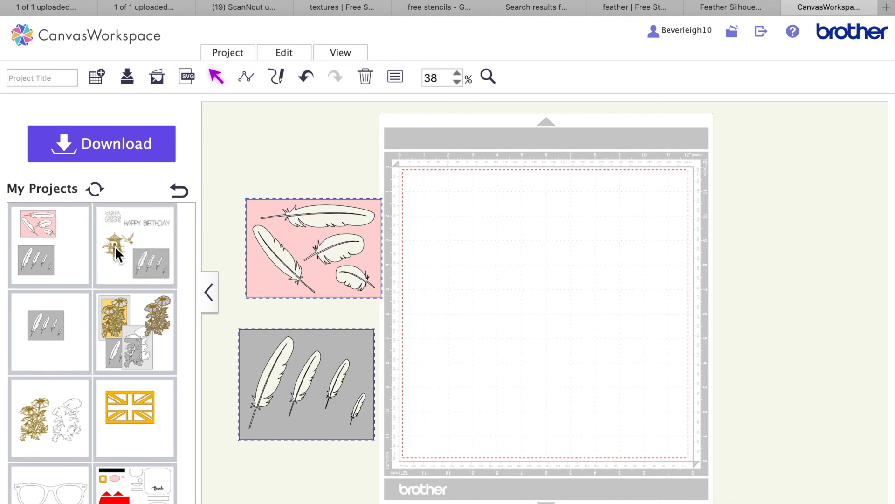
pyautogui.moveTo(115, 246); pyautogui.dragTo(470, 250)
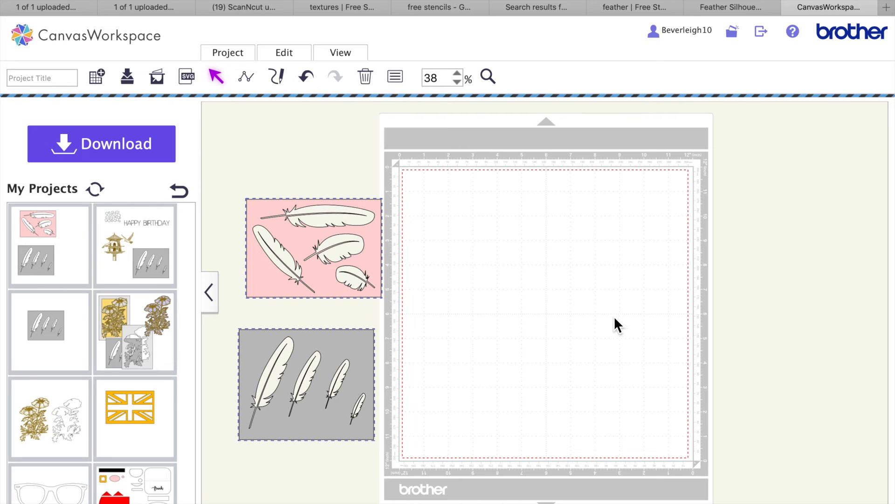
pyautogui.click(588, 271)
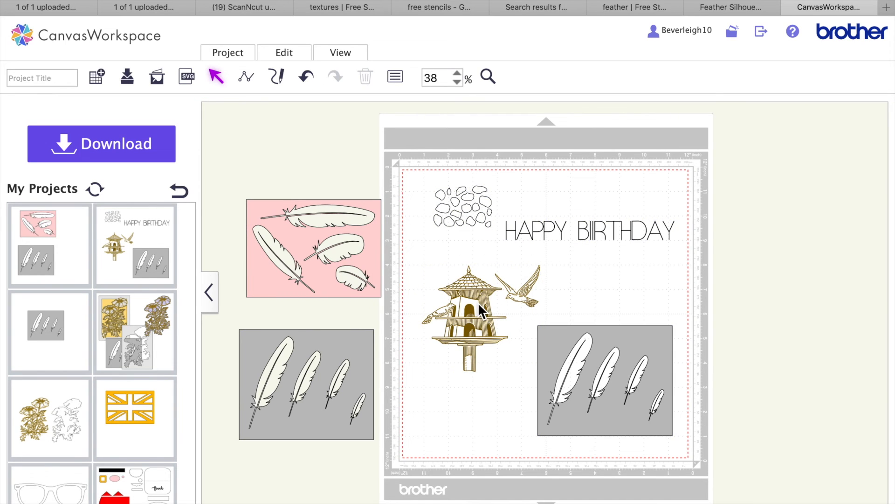
# Step: Examine the line detail of the birdhouse and birds artwork up close, including at 100% zoom
pyautogui.click(488, 297)
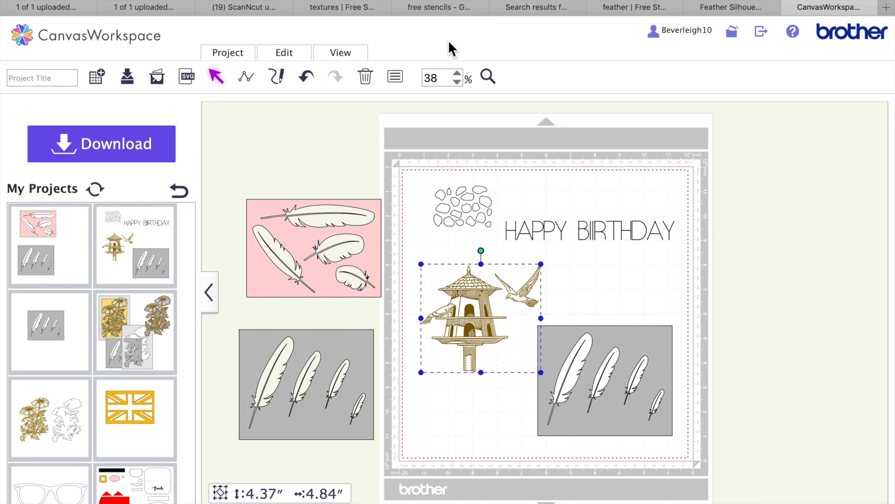
pyautogui.click(486, 84)
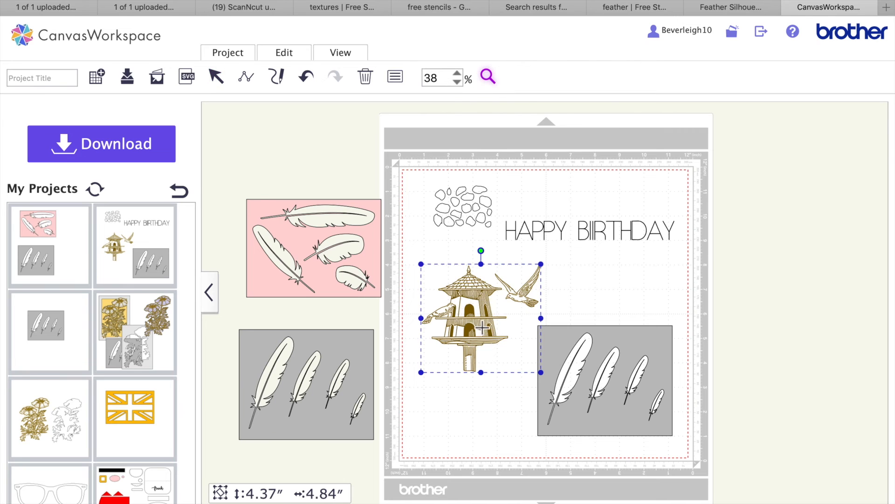
pyautogui.click(482, 328)
pyautogui.click(581, 353)
pyautogui.scroll(-1, 580, 353)
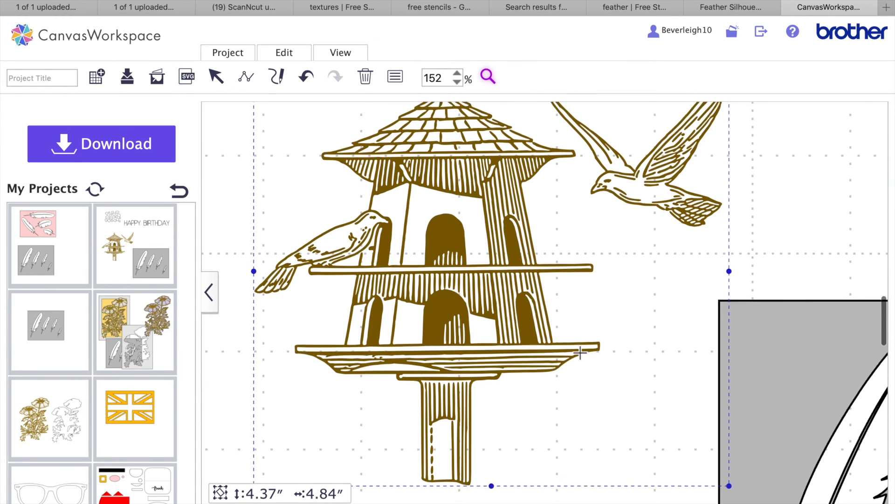
pyautogui.scroll(-2, 580, 353)
pyautogui.scroll(2, 580, 353)
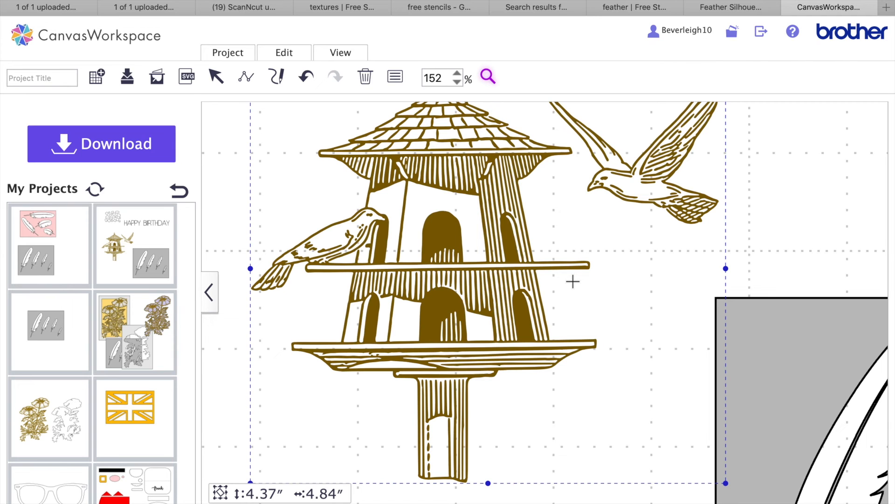
pyautogui.scroll(5, 573, 281)
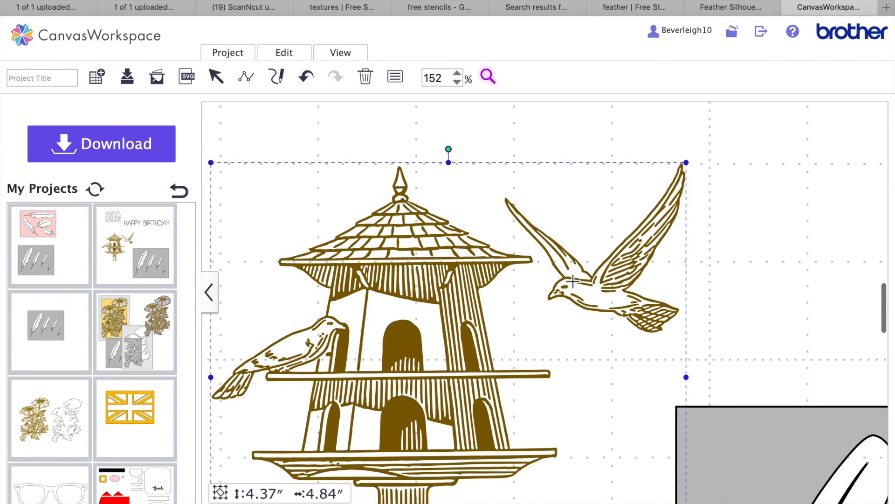
pyautogui.scroll(-5, 573, 281)
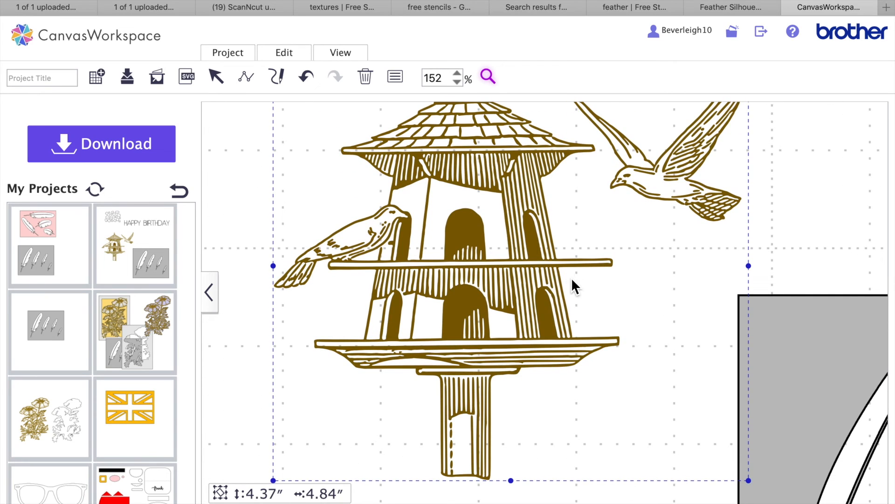
pyautogui.scroll(-1, 565, 336)
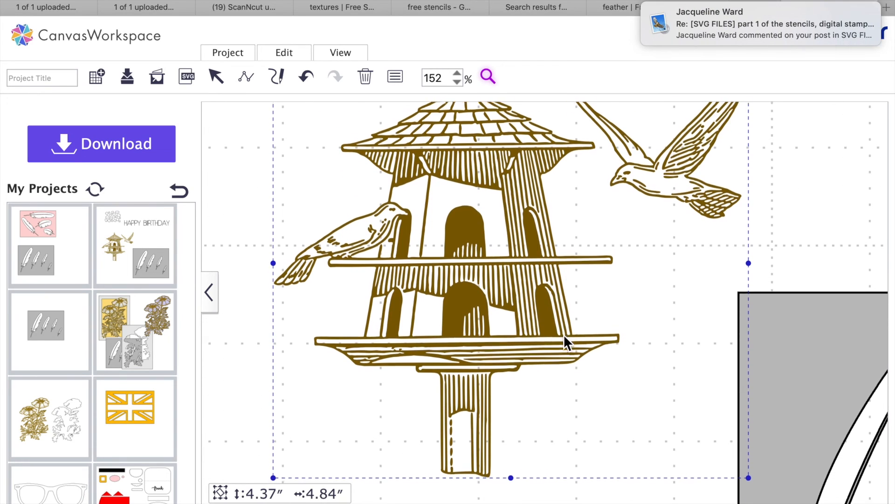
pyautogui.hscroll(5, 721, 329)
pyautogui.click(458, 82)
pyautogui.click(457, 82)
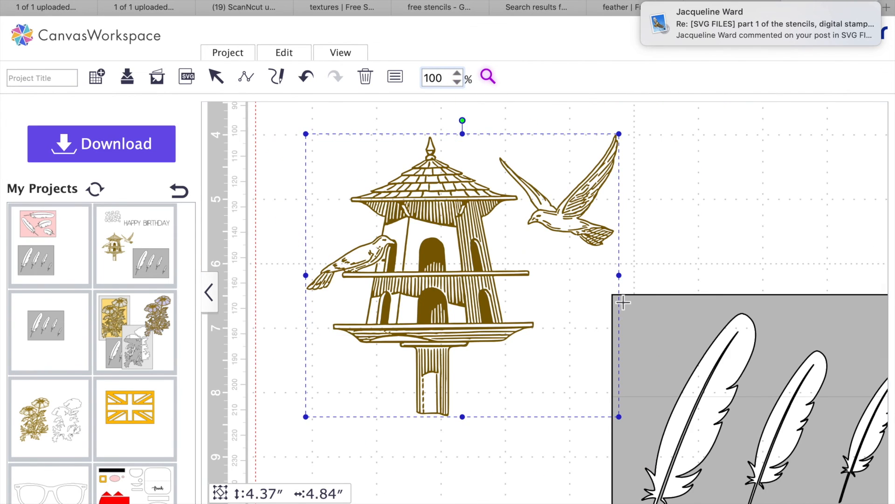
# Step: Move the pink feather stencil from beside the mat onto its upper-left corner, overlapping the stone pattern, and deselect it
pyautogui.scroll(-2, 624, 302)
pyautogui.hscroll(2, 623, 302)
pyautogui.click(653, 294)
pyautogui.moveTo(653, 294); pyautogui.dragTo(668, 240)
pyautogui.click(215, 80)
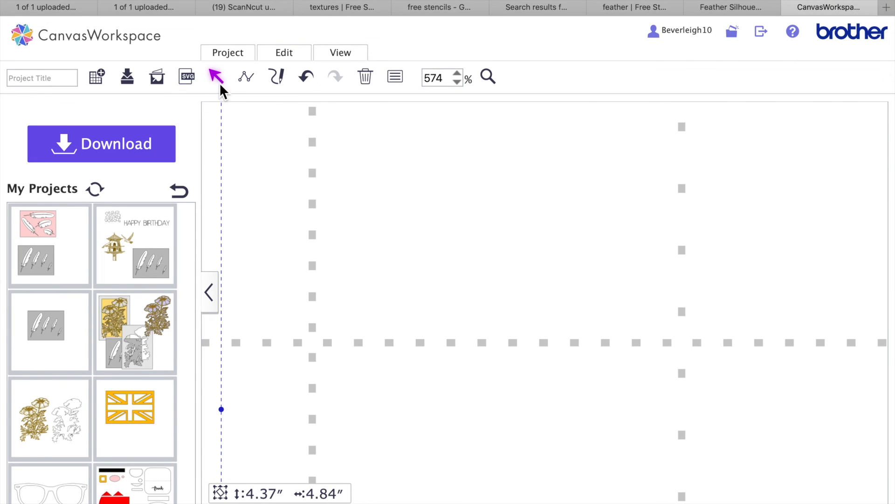
pyautogui.click(340, 57)
pyautogui.click(361, 95)
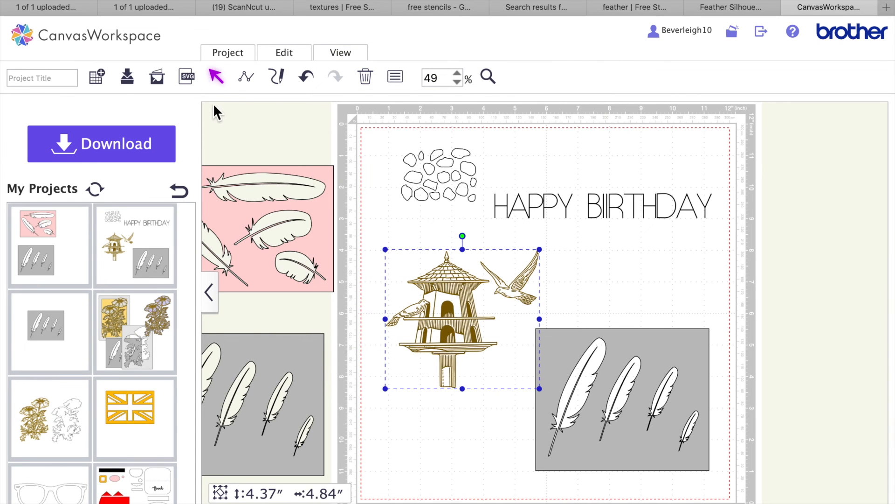
pyautogui.moveTo(295, 262); pyautogui.dragTo(473, 193)
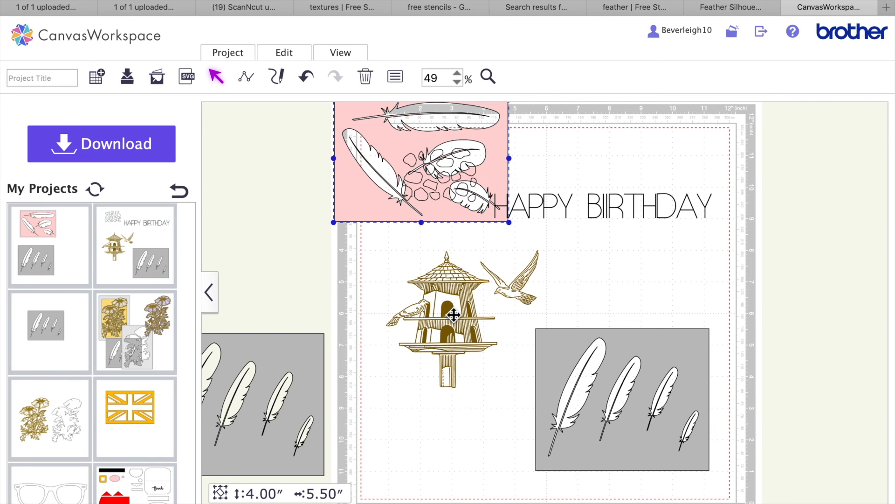
pyautogui.click(457, 282)
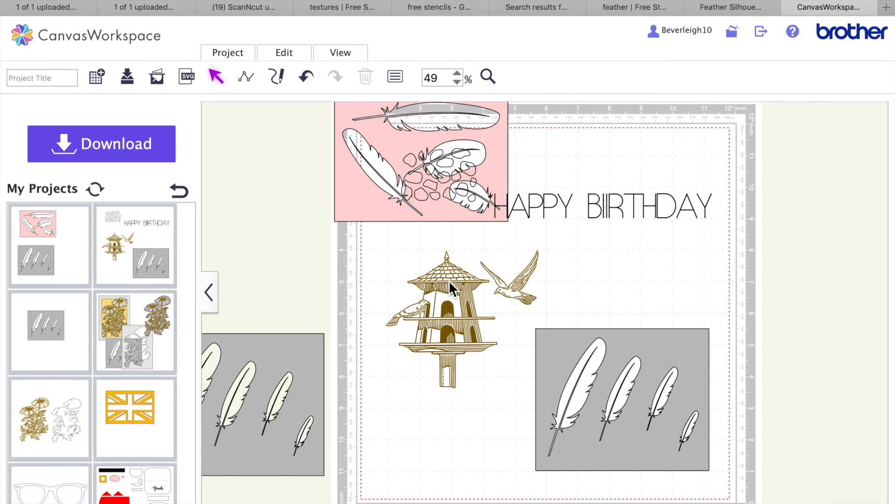
# Step: Select the birdhouse and birds artwork and check its line type and fill settings in the object properties
pyautogui.click(518, 335)
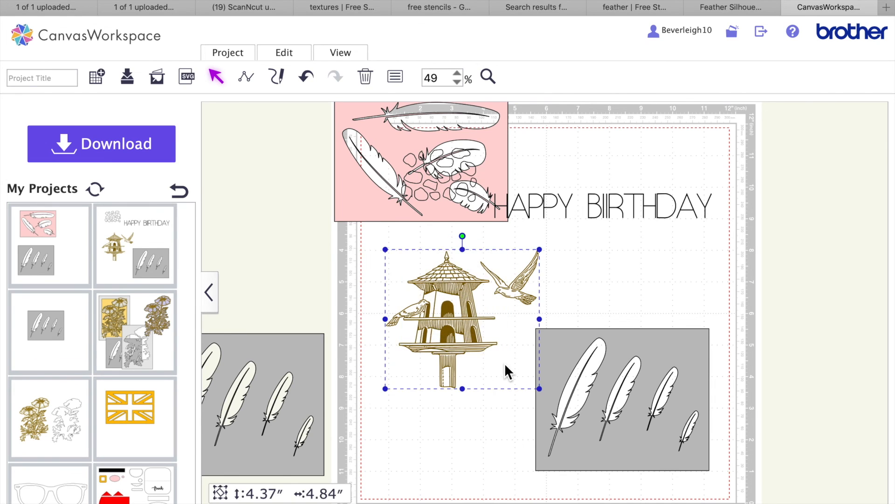
pyautogui.click(395, 83)
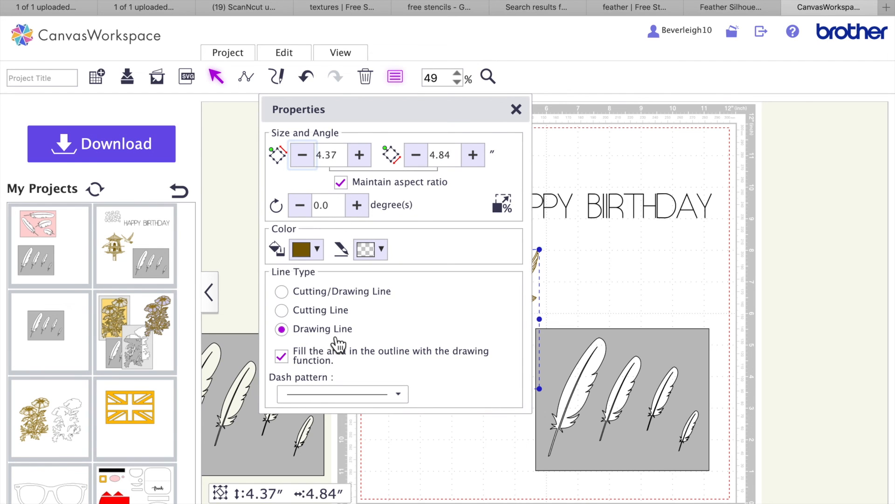
pyautogui.click(516, 109)
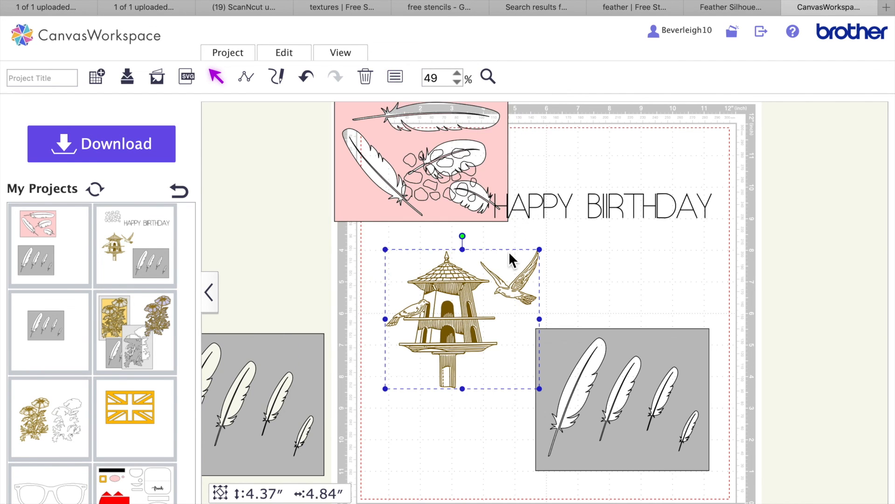
pyautogui.click(394, 77)
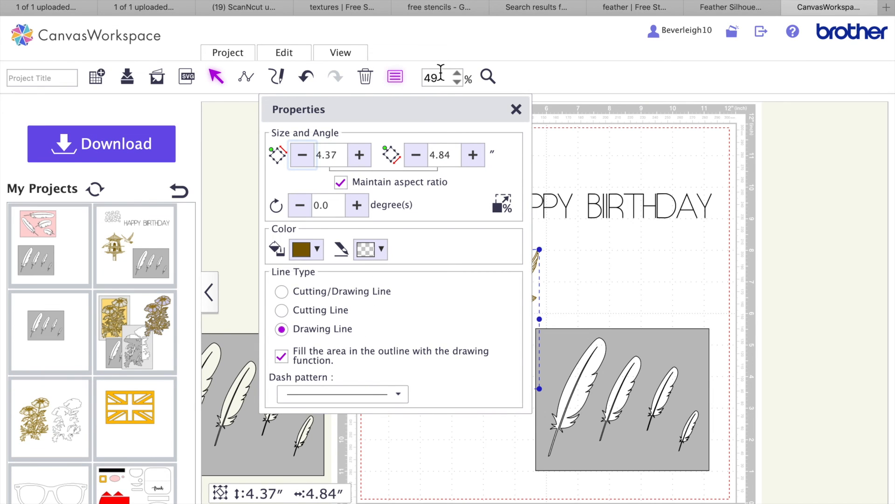
# Step: Display only the drawing lines, close the object properties, and examine the birdhouse and birds artwork at 100% zoom
pyautogui.click(353, 56)
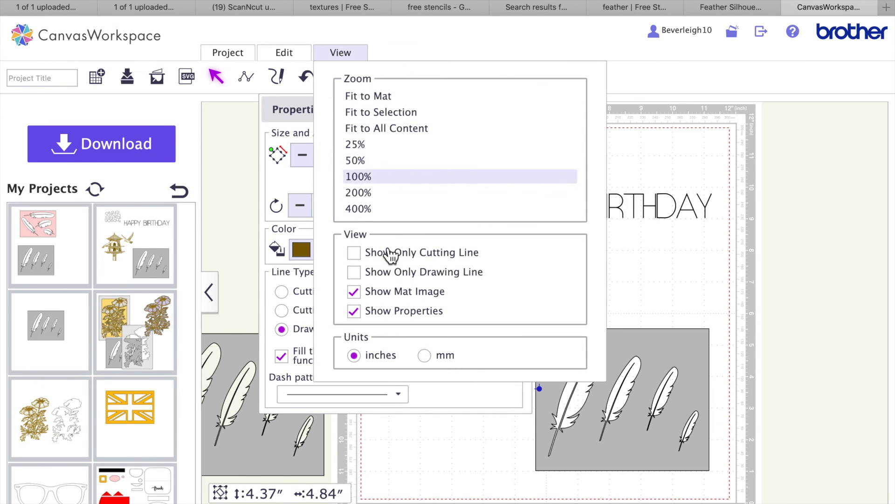
pyautogui.click(402, 280)
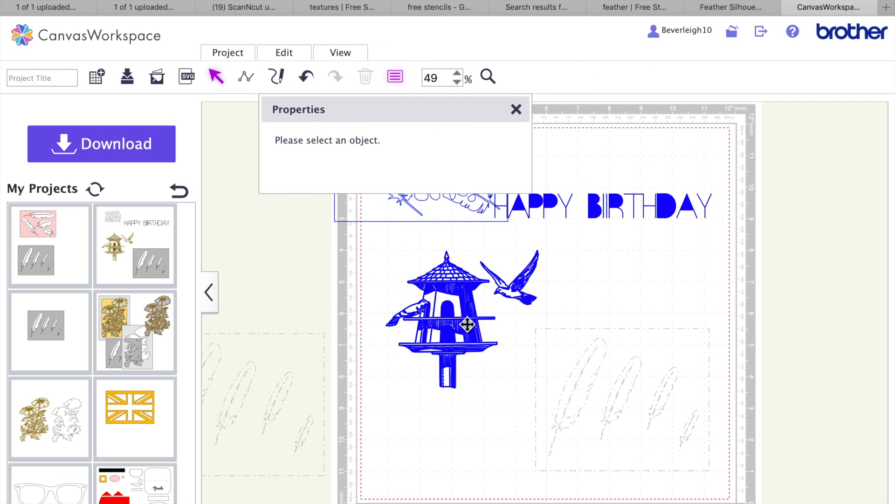
pyautogui.click(467, 324)
pyautogui.click(516, 109)
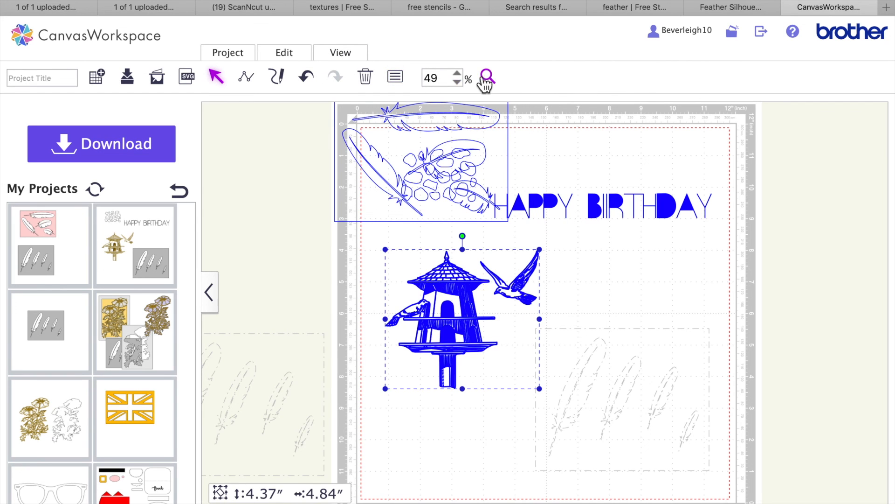
pyautogui.doubleClick(427, 77)
pyautogui.press('BackSpace')
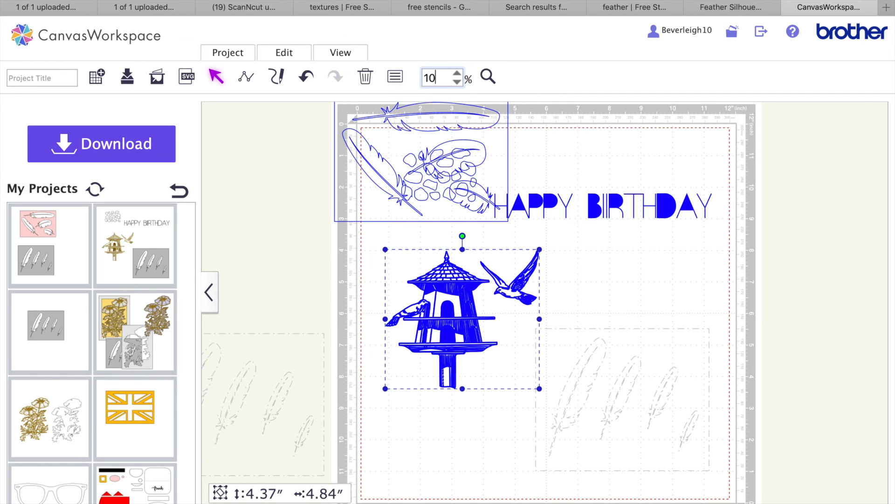
pyautogui.press('Return')
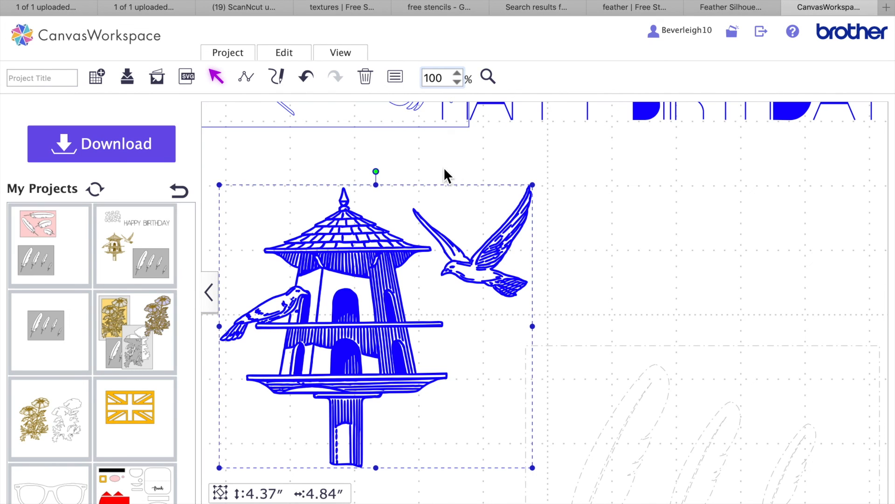
# Step: Turn off the drawing-line-only display and examine the birdhouse and birds artwork in its normal colours
pyautogui.click(347, 55)
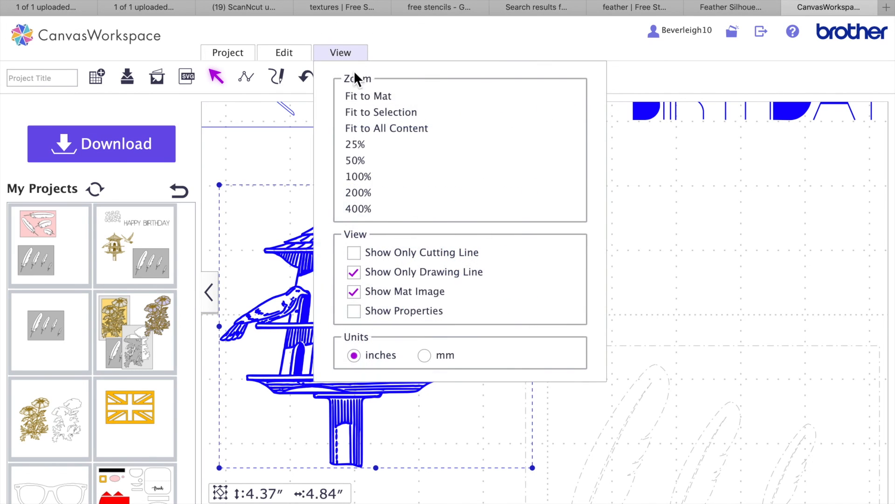
pyautogui.click(354, 272)
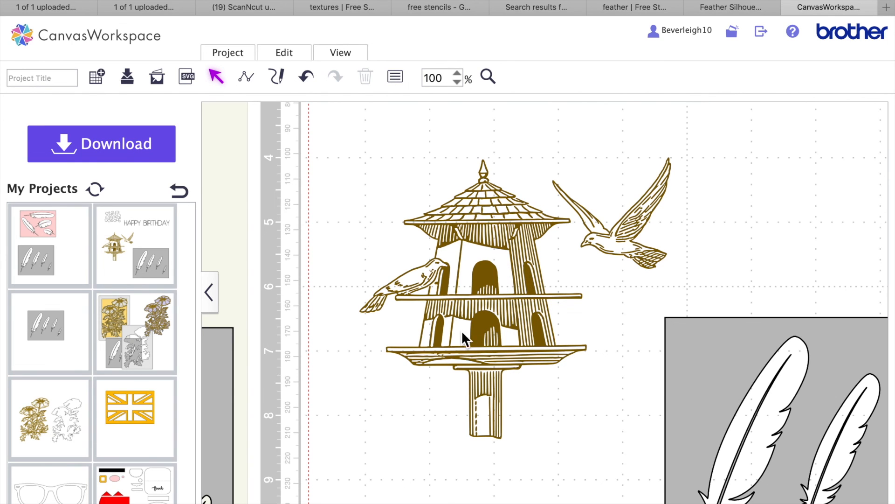
pyautogui.scroll(5, 508, 353)
pyautogui.hscroll(3, 508, 353)
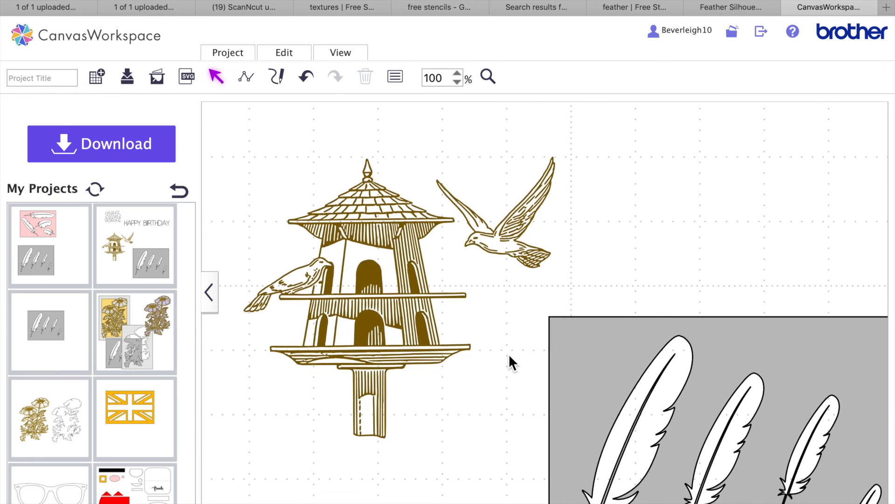
# Step: Fit the view to the mat and move the pink feather stencil off the stone pattern, across the mat's left edge
pyautogui.click(341, 52)
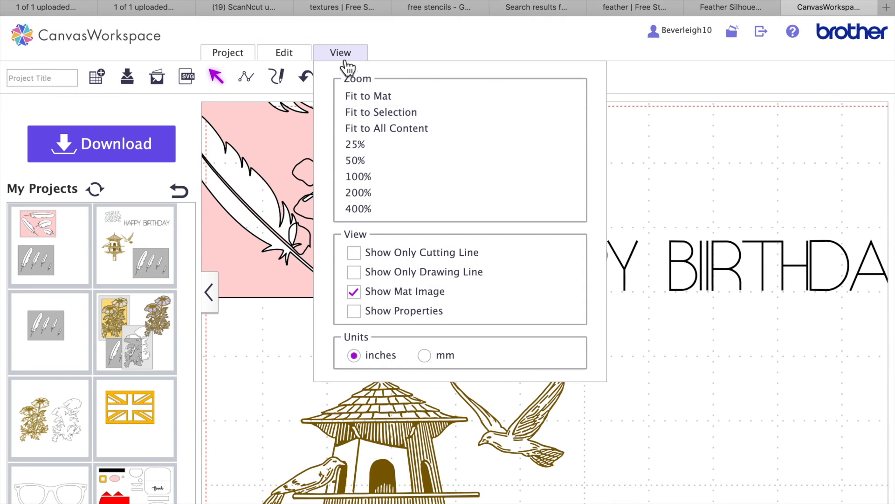
pyautogui.click(373, 99)
pyautogui.scroll(-2, 594, 340)
pyautogui.moveTo(365, 139); pyautogui.dragTo(256, 233)
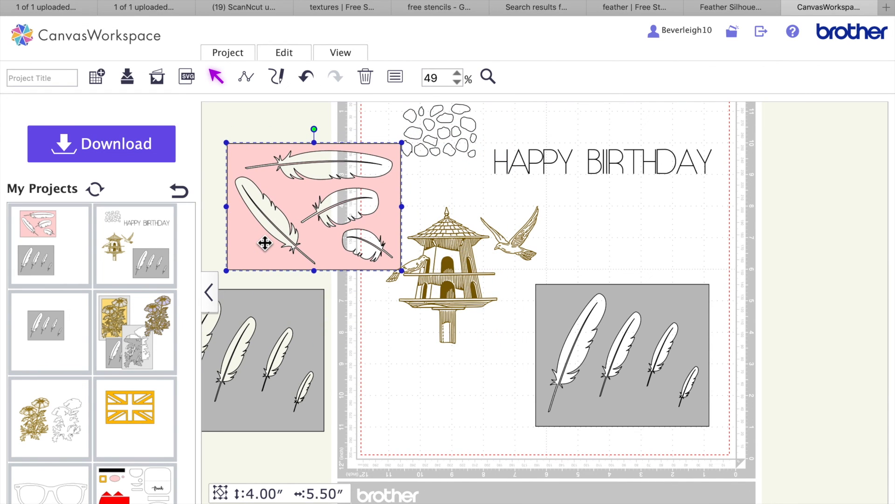